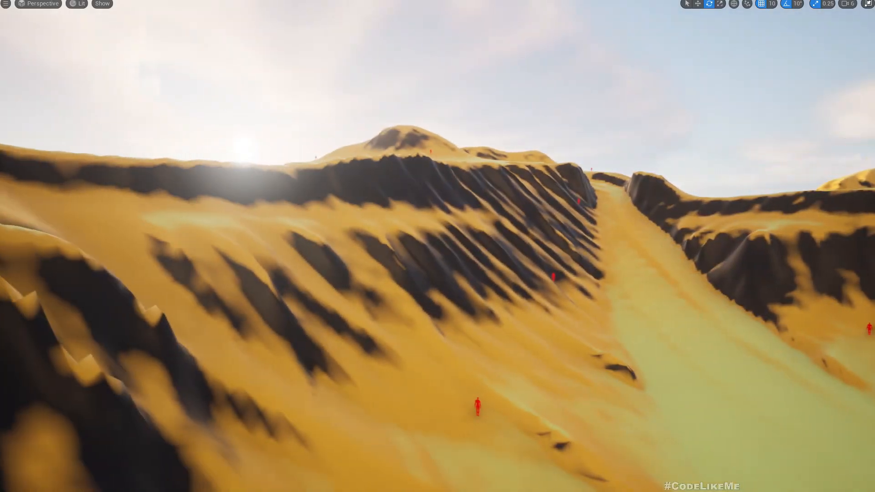
Step: Examine the colored landscape's valleys, slopes and cliffs from several viewpoints, ending with the full editor layout restored
key(s)
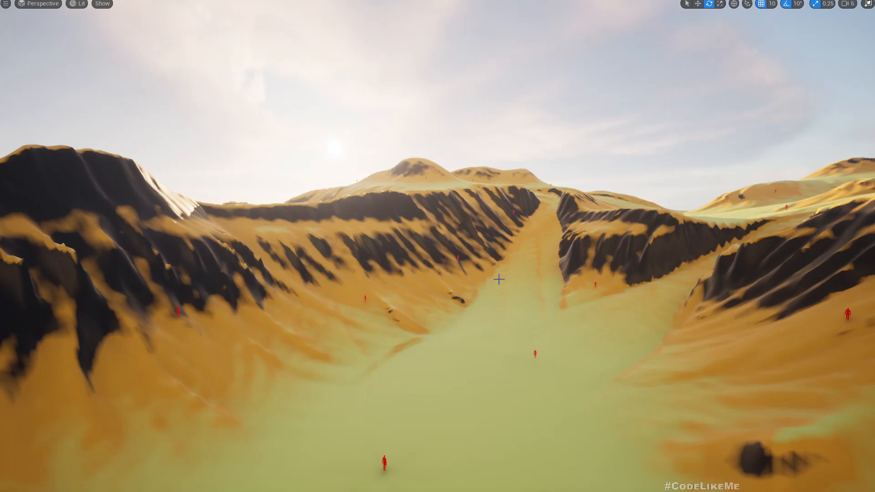
key(s)
mouse_move(499, 280)
right_down()
mouse_move(522, 285)
mouse_move(520, 294)
mouse_move(499, 292)
right_up()
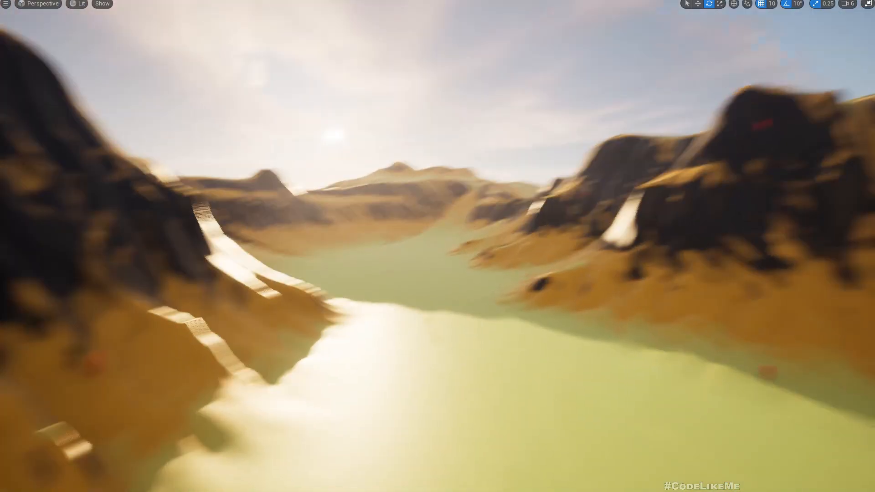
right_drag(540, 254, 565, 255)
key(s)
key(w)
right_drag(200, 232, 214, 253)
right_drag(395, 191, 546, 279)
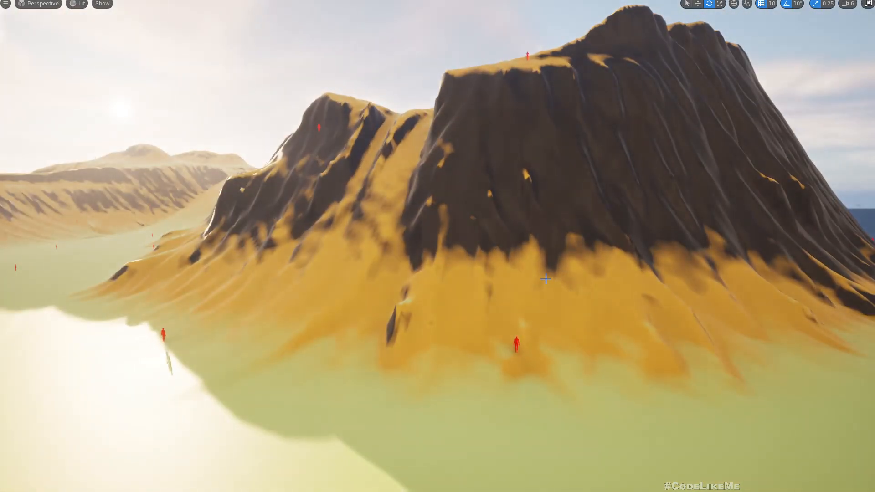
right_drag(508, 301, 432, 323)
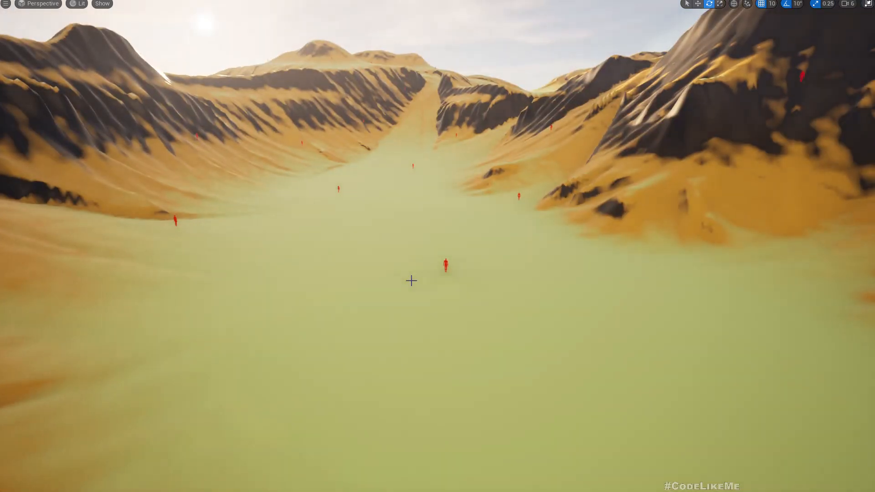
key(F11)
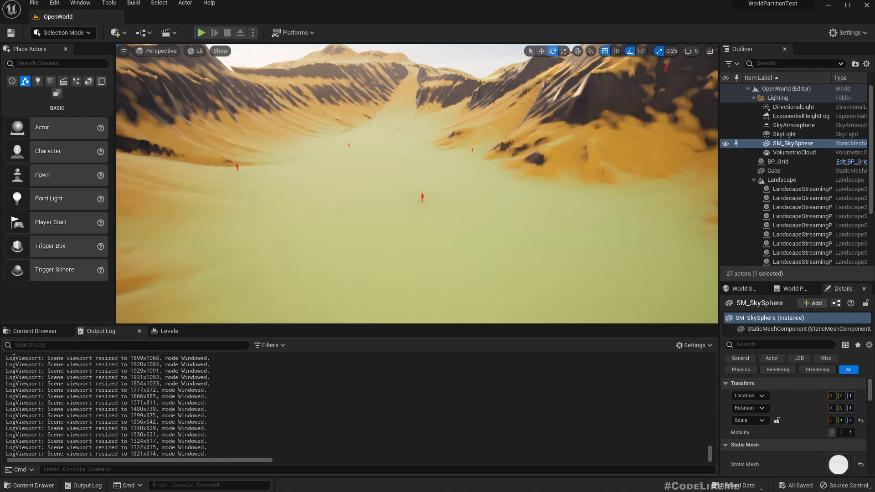
Step: Switch to Landscape mode and try sculpting several mounds along the valley floor with the 2048 brush
click(70, 32)
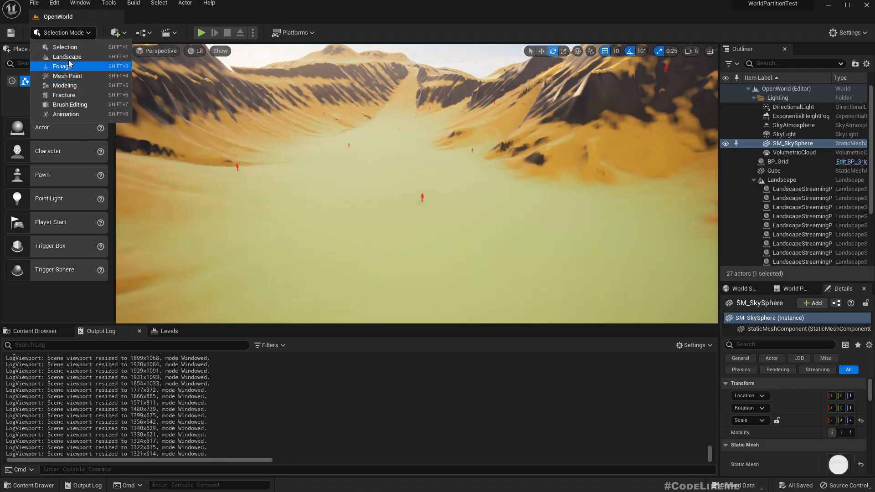
click(67, 56)
key(w)
right_drag(377, 195, 383, 234)
drag(383, 234, 369, 209)
right_drag(370, 209, 465, 198)
key(s)
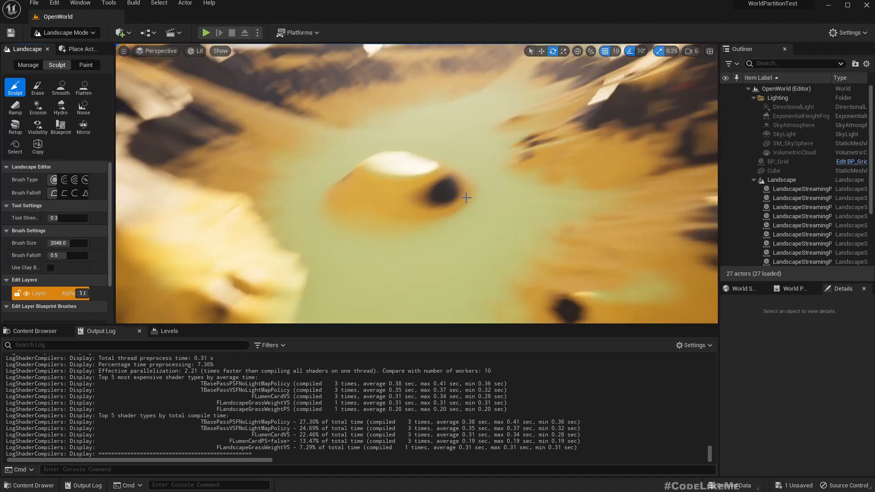
mouse_move(466, 197)
mouse_down()
mouse_move(414, 206)
mouse_move(430, 211)
mouse_move(383, 196)
mouse_up()
mouse_move(383, 196)
right_down()
mouse_move(371, 195)
mouse_move(430, 212)
mouse_move(362, 207)
mouse_move(438, 207)
mouse_move(422, 193)
right_up()
key(a)
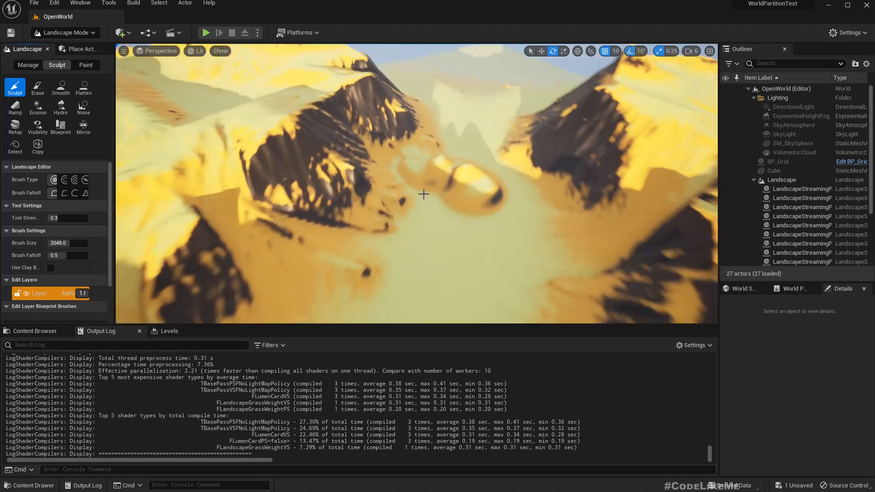
click(478, 225)
mouse_move(481, 225)
right_down()
mouse_move(511, 219)
mouse_move(458, 202)
right_up()
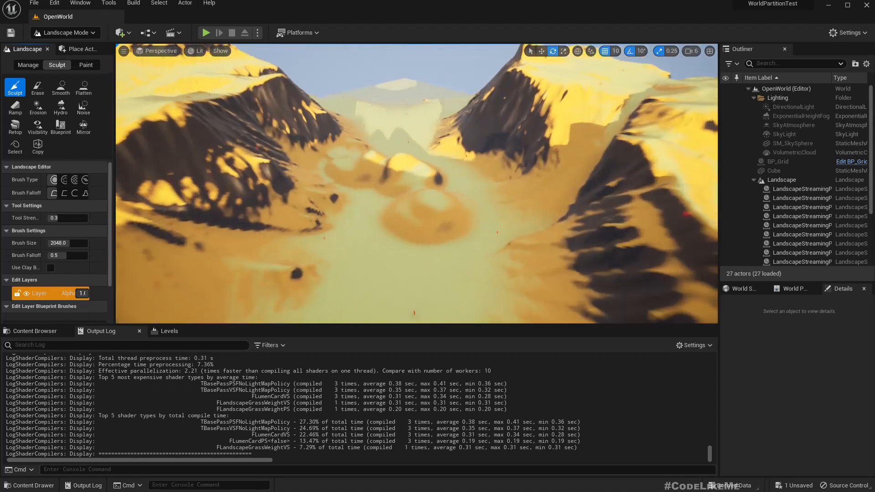
Step: Undo the mounds sculpted on the valley floor
key(ctrl+z)
key(ctrl+z)
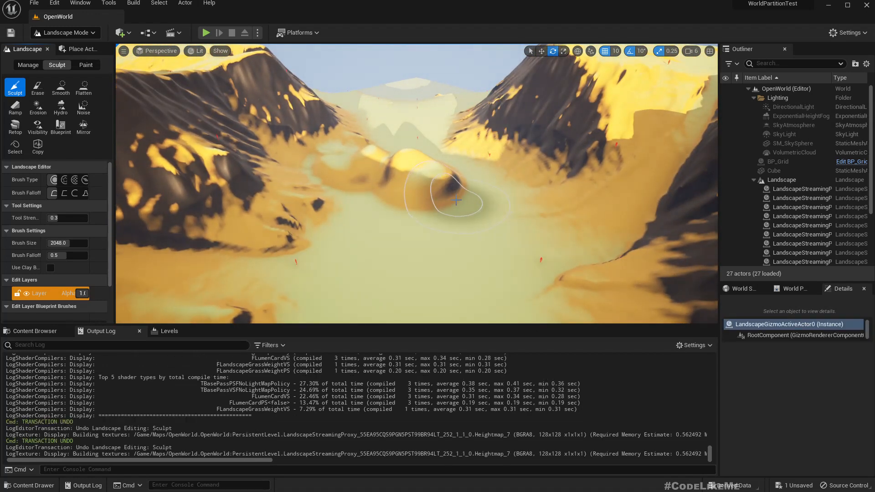
key(ctrl+z)
key(ctrl+z)
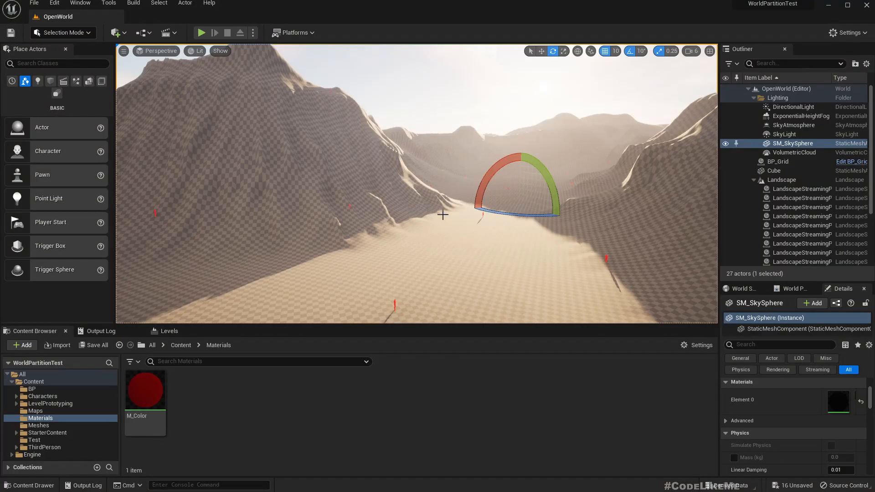
Step: Create a new material named M_Landscape in the Materials folder
key(w)
right_drag(443, 214, 547, 228)
right_click(248, 405)
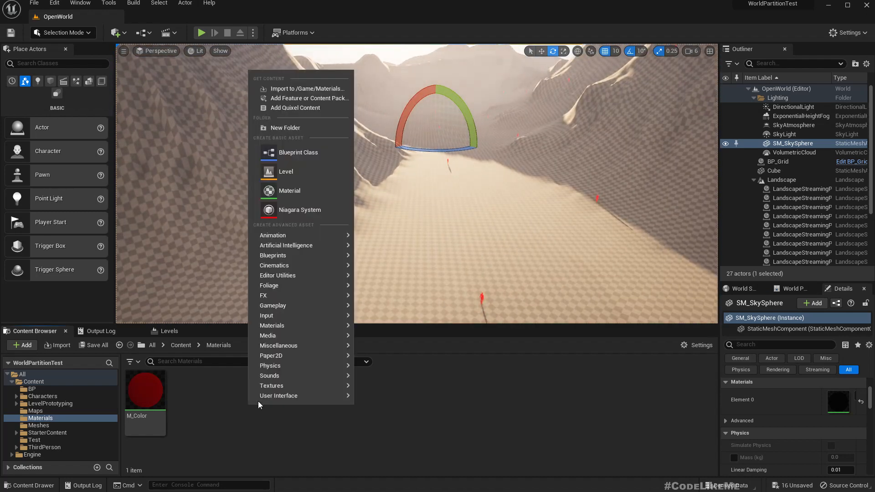
click(297, 196)
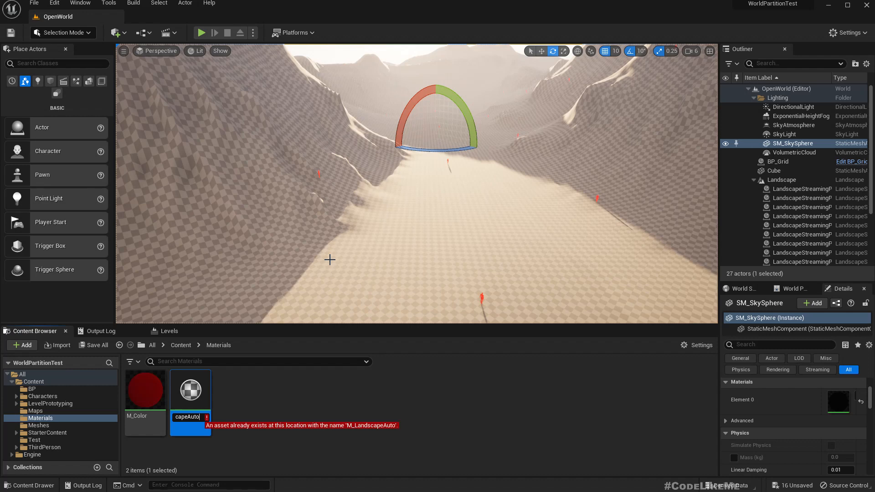
key(BackSpace)
key(BackSpace)
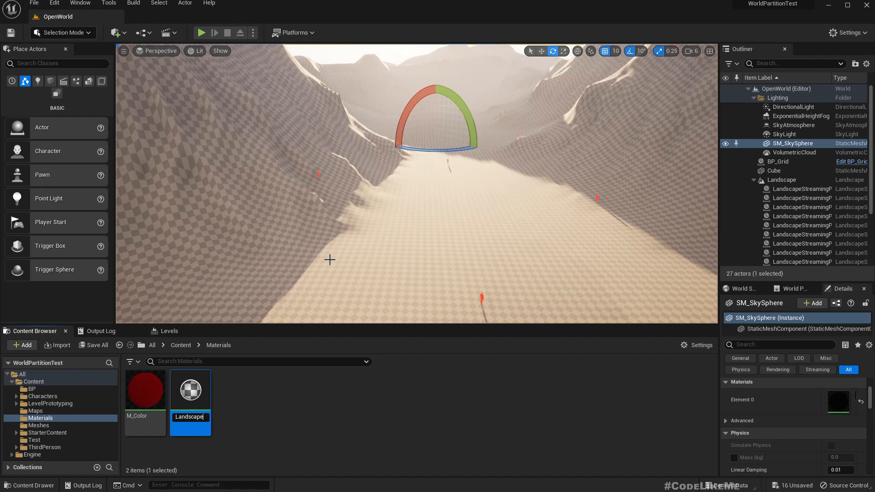
key(Return)
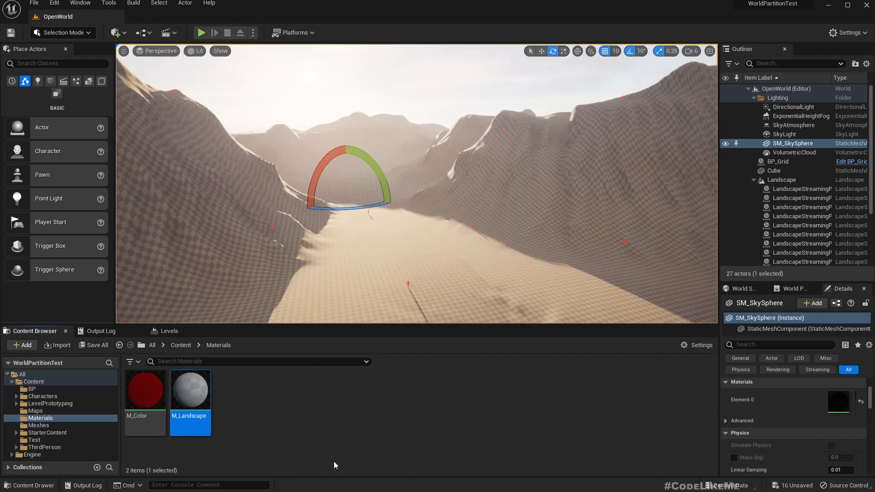
Step: Assign M_Landscape as the Landscape Material of the main Landscape actor
click(782, 180)
scroll(846, 435, down, 3)
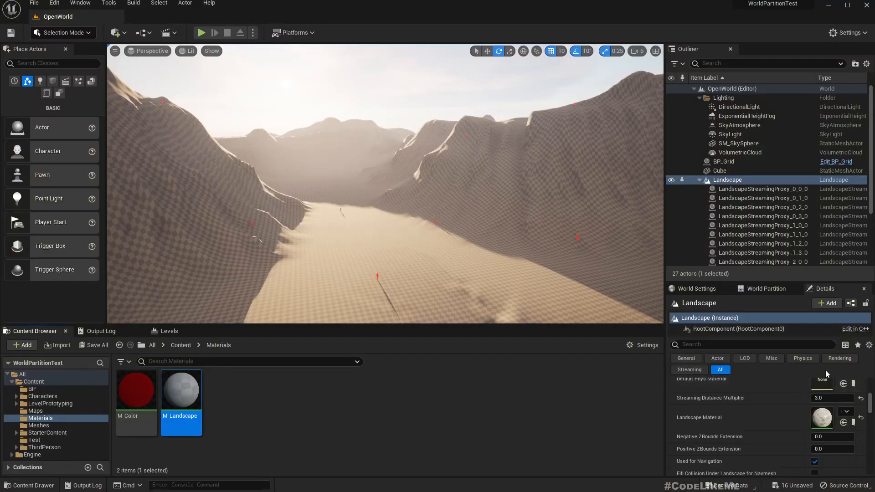
drag(804, 381, 778, 381)
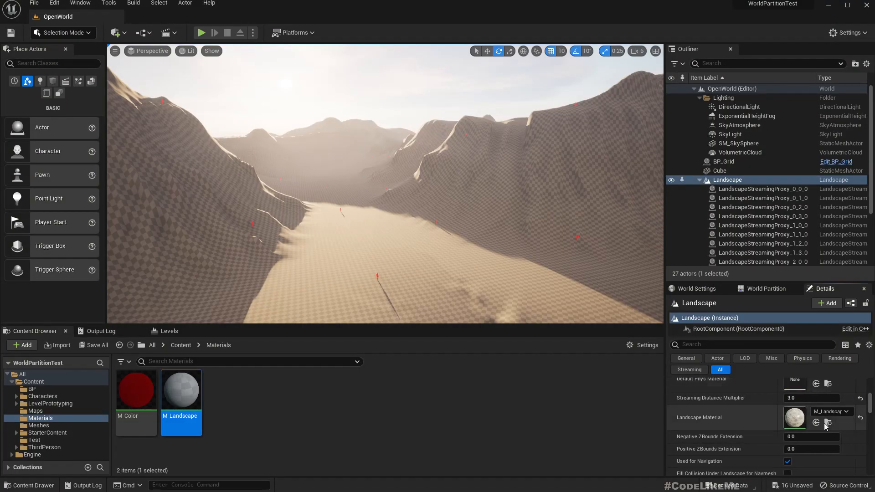
click(816, 424)
Step: Assign M_Landscape as the Landscape Material of all landscape streaming proxies, from LandscapeStreamingProxy_0_0_0 to LandscapeStreamingProxy_3_3_0
click(739, 189)
scroll(762, 203, down, 3)
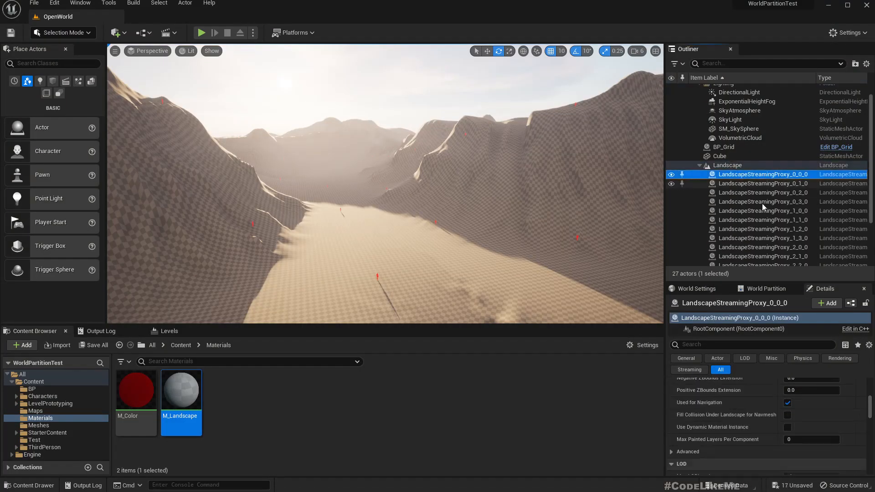
shift+click(759, 244)
scroll(807, 401, down, 5)
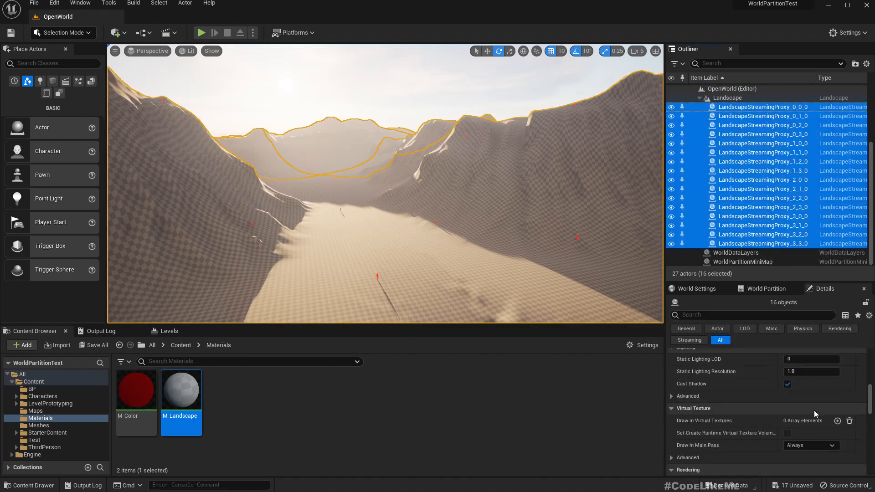
scroll(815, 409, up, 5)
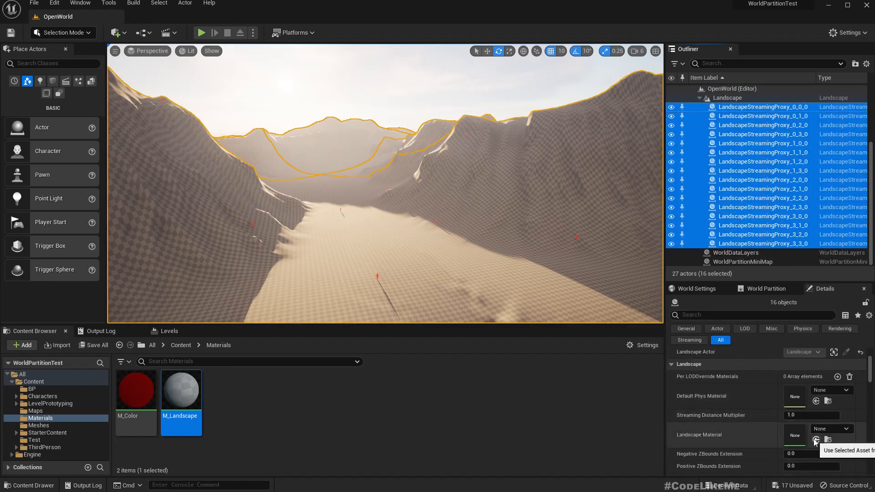
click(816, 441)
click(817, 440)
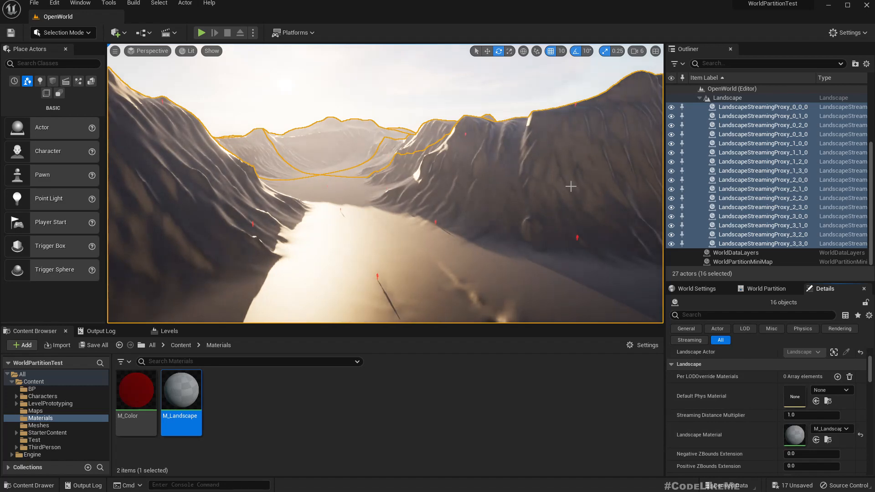
click(398, 106)
key(f)
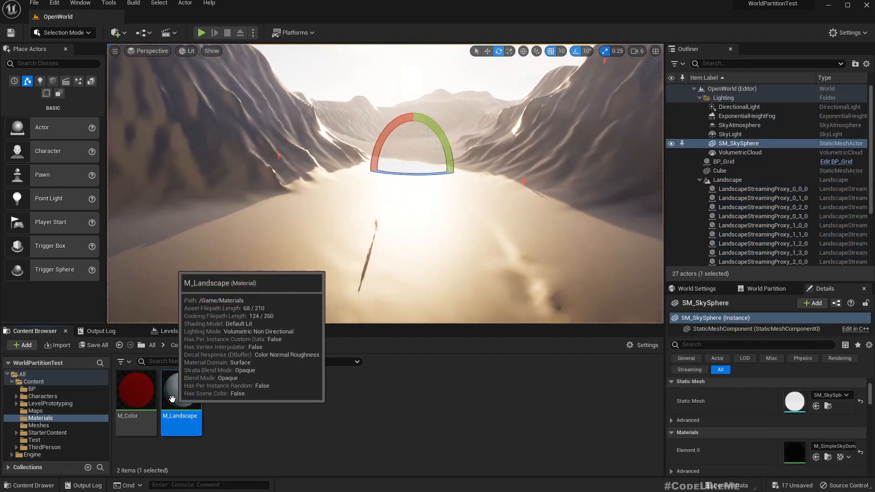
Step: Open the M_Landscape material for editing and dock its window beside the OpenWorld level
double_click(181, 397)
drag(274, 143, 225, 11)
right_drag(360, 219, 402, 206)
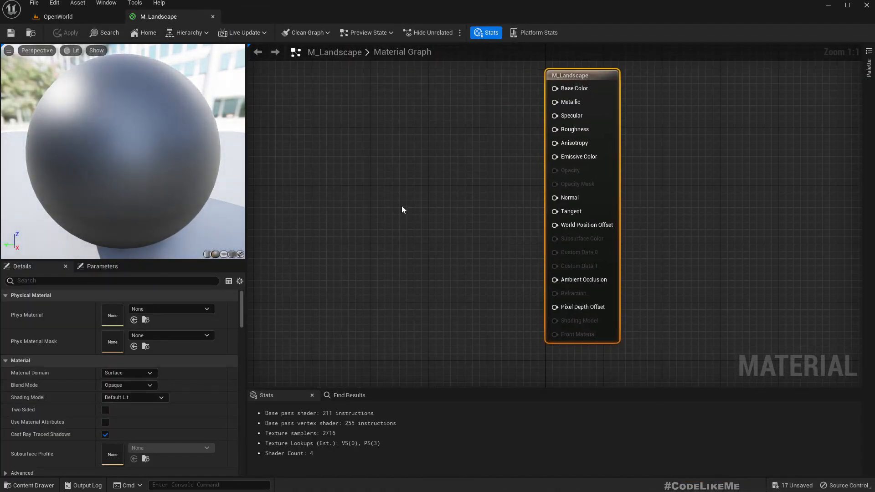
Step: Add a vector parameter named Layer1 feeding the material's Base Color, and place it level with that input
right_drag(388, 171, 447, 208)
drag(617, 128, 468, 133)
text(vector ap)
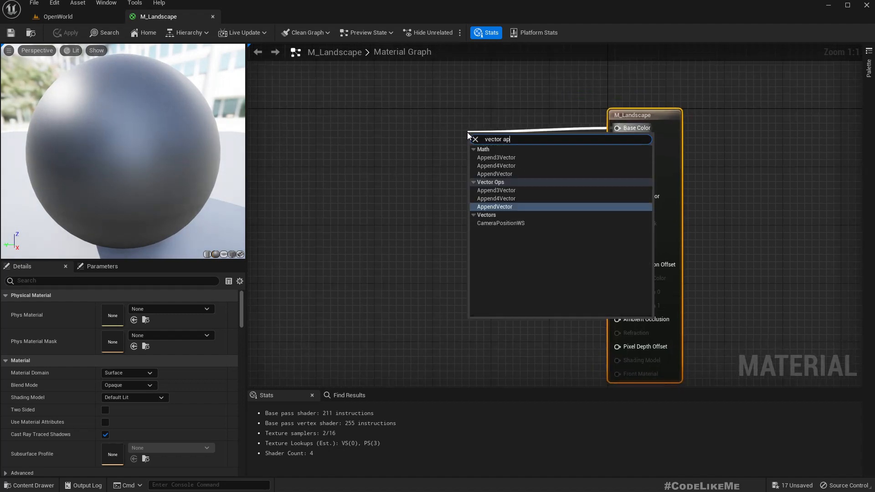
key(BackSpace)
key(BackSpace)
key(BackSpace)
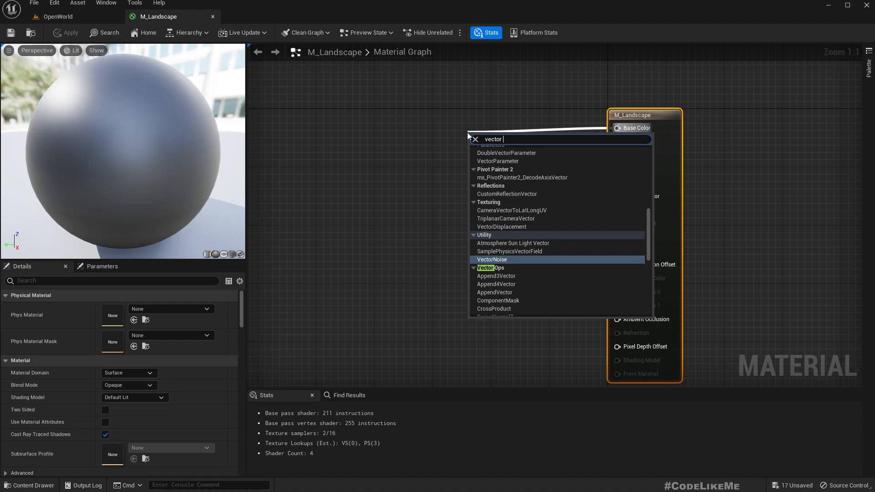
text(par)
key(Return)
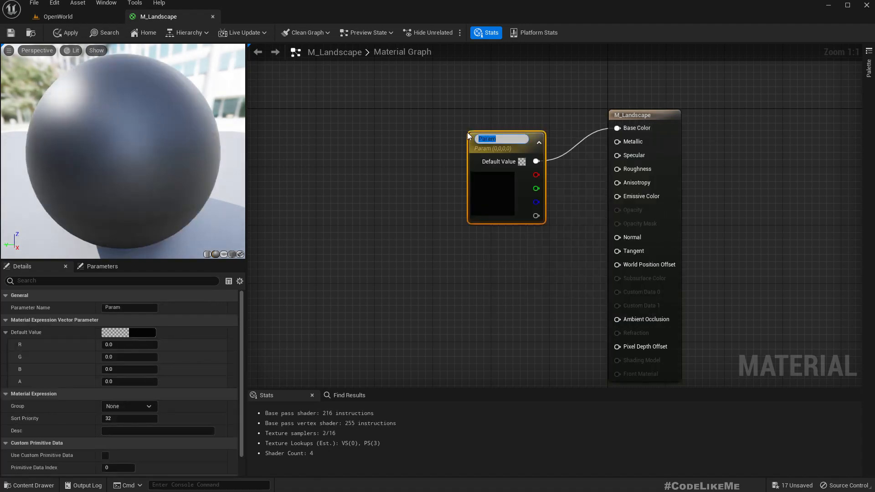
text(Laye)
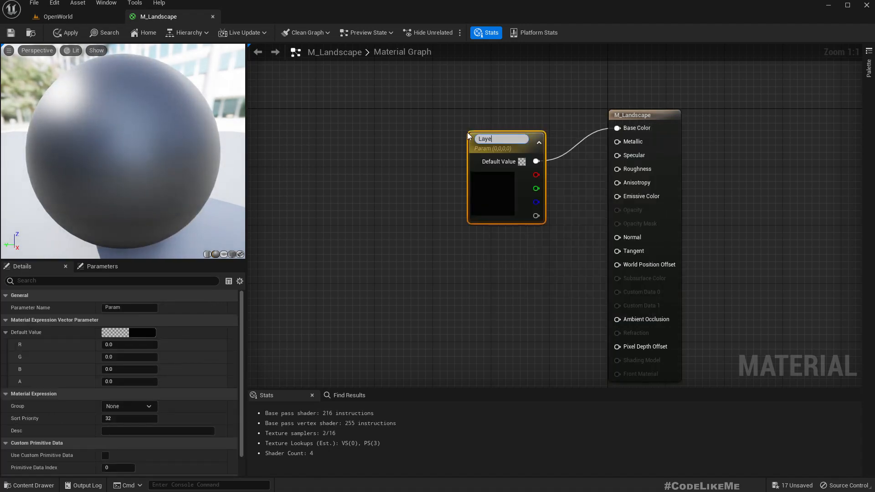
text(r1)
key(Return)
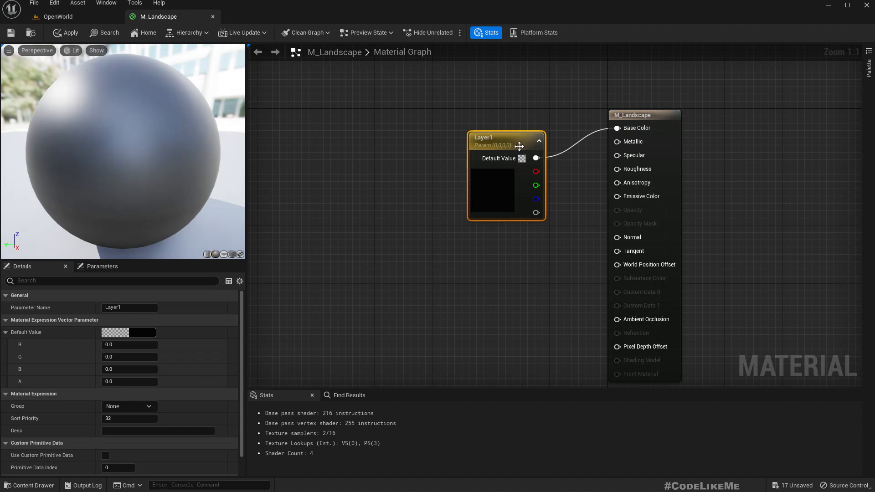
drag(519, 146, 448, 116)
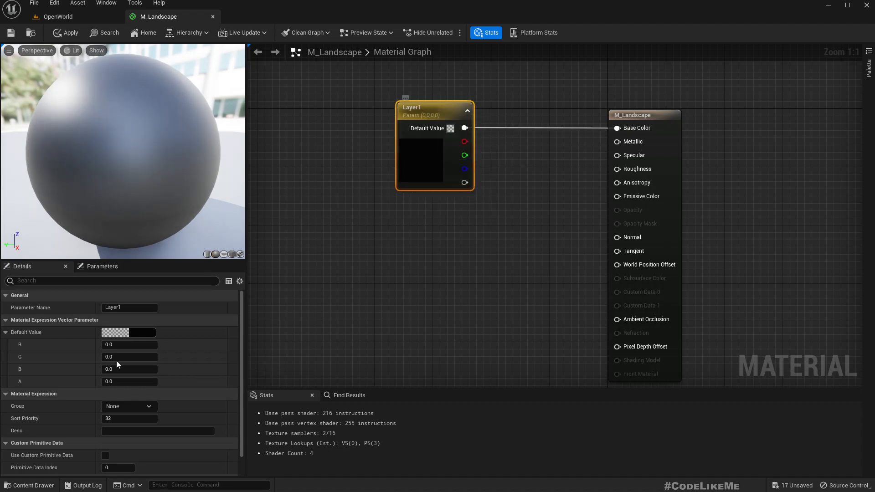
Step: Set Layer1's default color to light green, about R 0.414, G 1.0, B 0.232, and inspect the applied material on the OpenWorld landscape
click(143, 334)
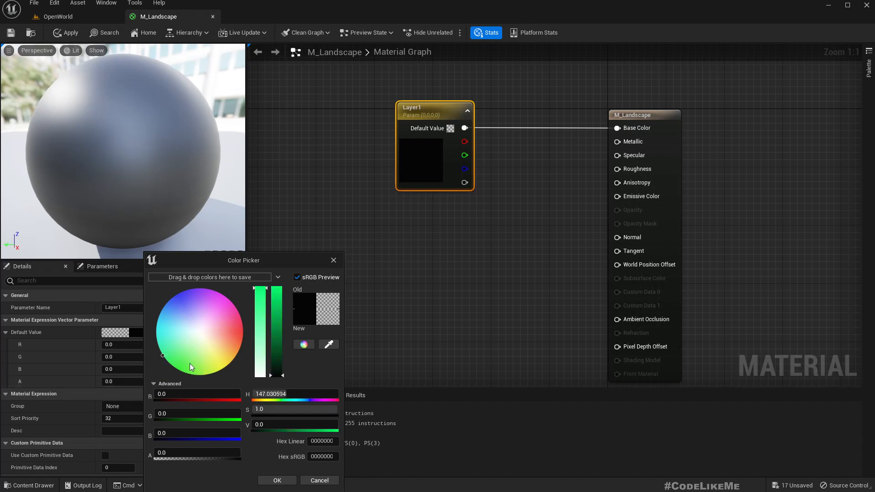
mouse_move(190, 363)
mouse_down()
mouse_move(185, 382)
mouse_move(195, 382)
mouse_move(201, 364)
mouse_up()
drag(276, 330, 313, 101)
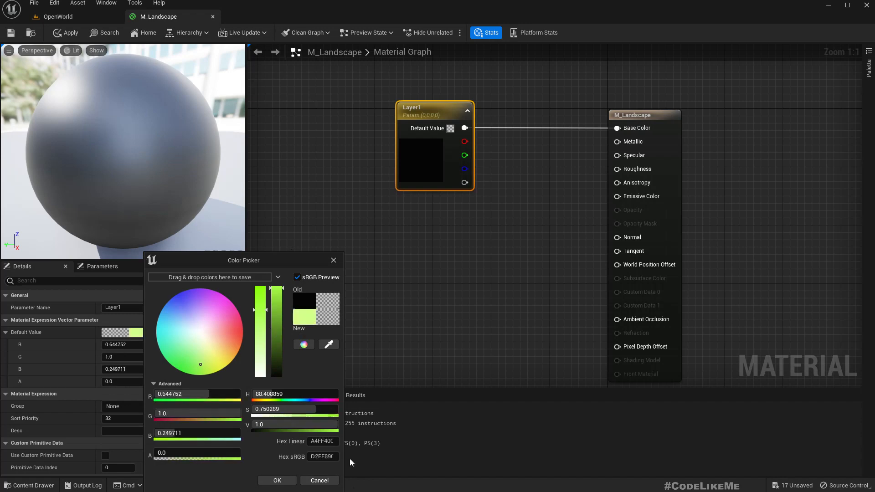
drag(206, 363, 191, 365)
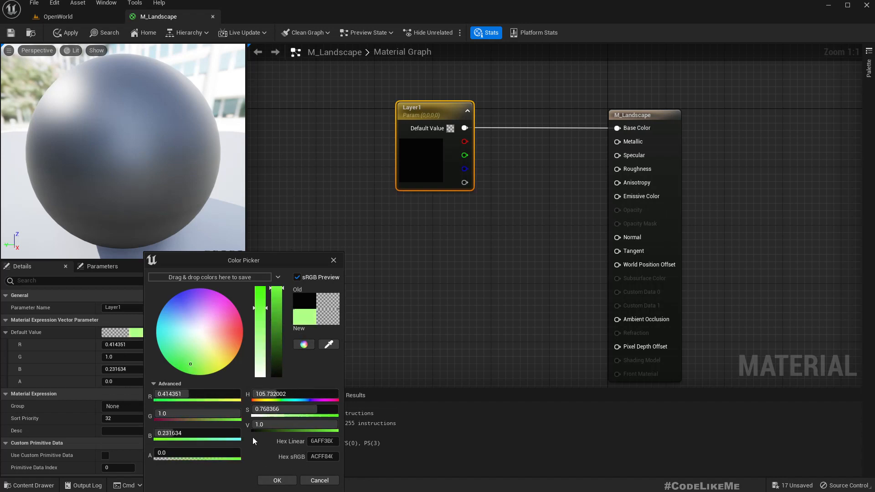
click(278, 481)
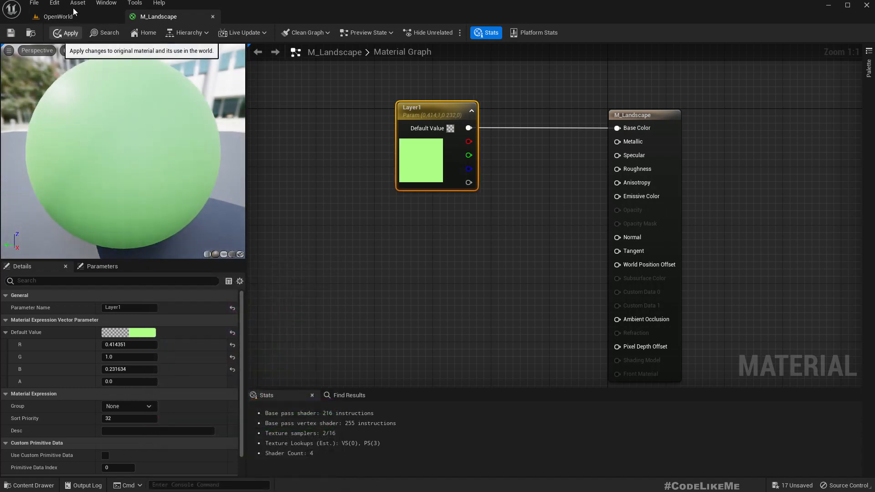
click(69, 13)
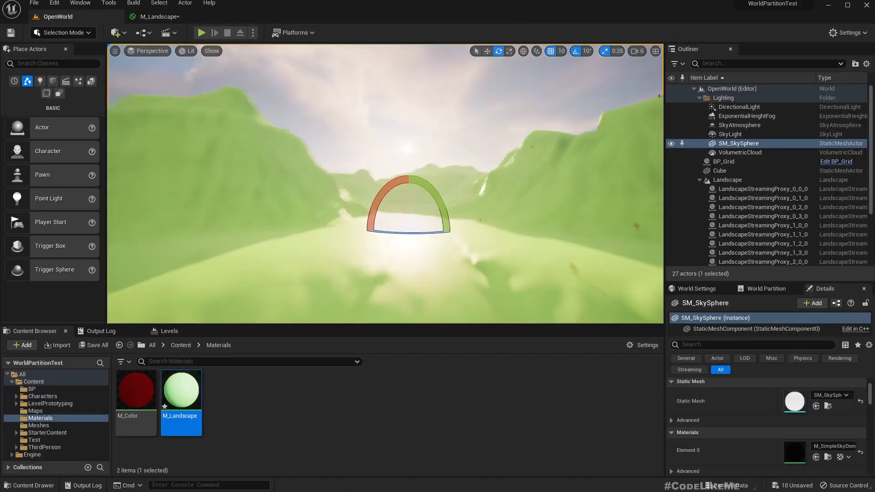
right_drag(385, 183, 346, 171)
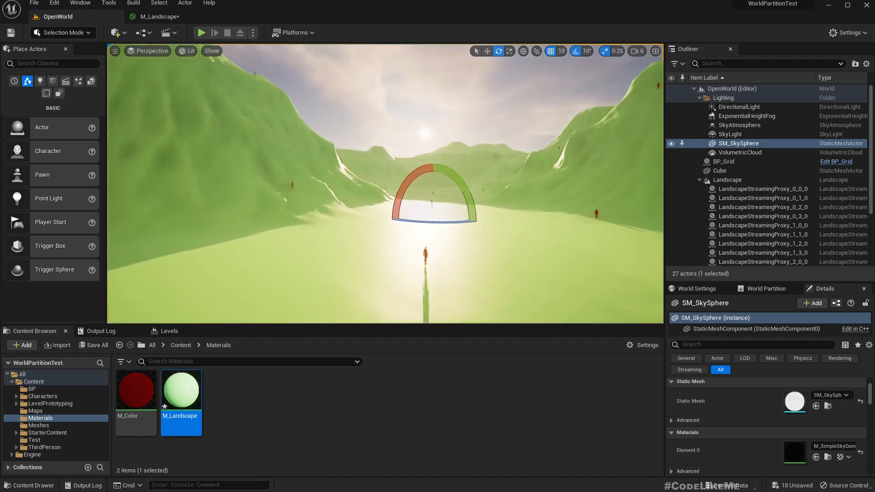
Step: Set the default color of Layer1 in the M_Landscape material to pure green by making R and B 0
double_click(182, 401)
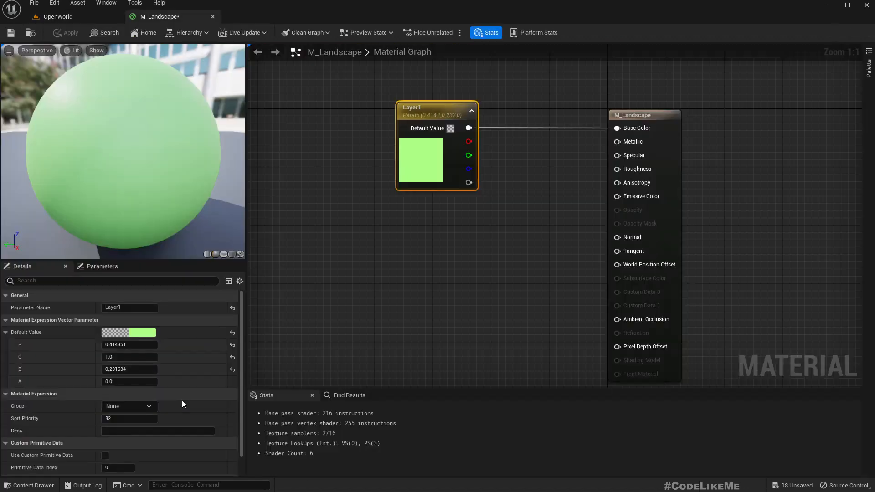
double_click(434, 162)
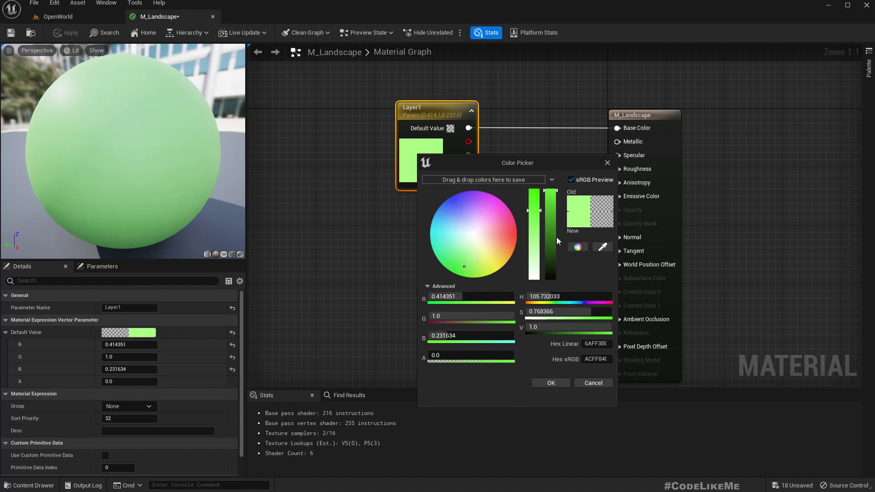
click(467, 336)
text(0)
key(Tab)
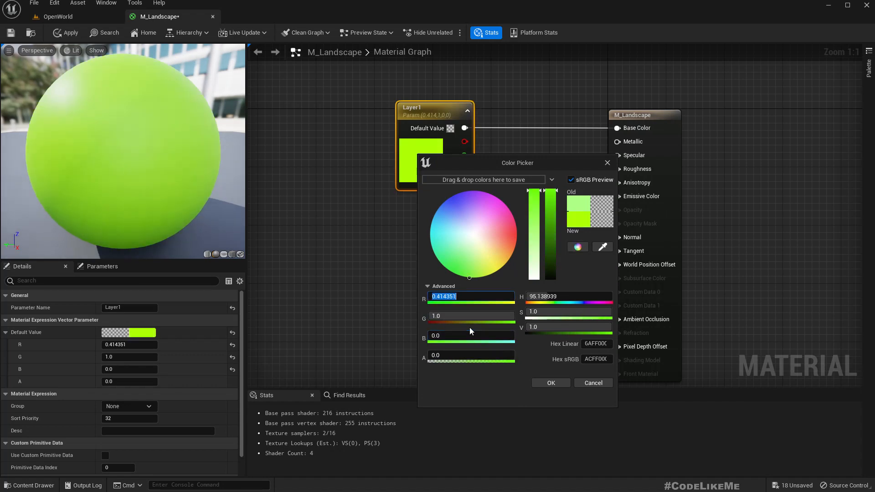
text(0)
key(Tab)
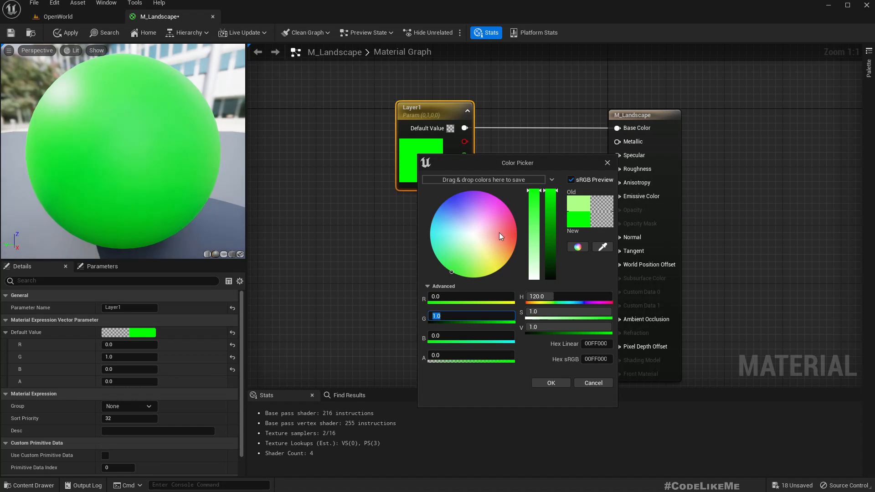
Step: Pick a light yellow-green for Layer1, about R 0.463, G 1.0, B 0.205, and inspect the landscape's slopes in the OpenWorld level
click(460, 265)
drag(460, 266, 467, 269)
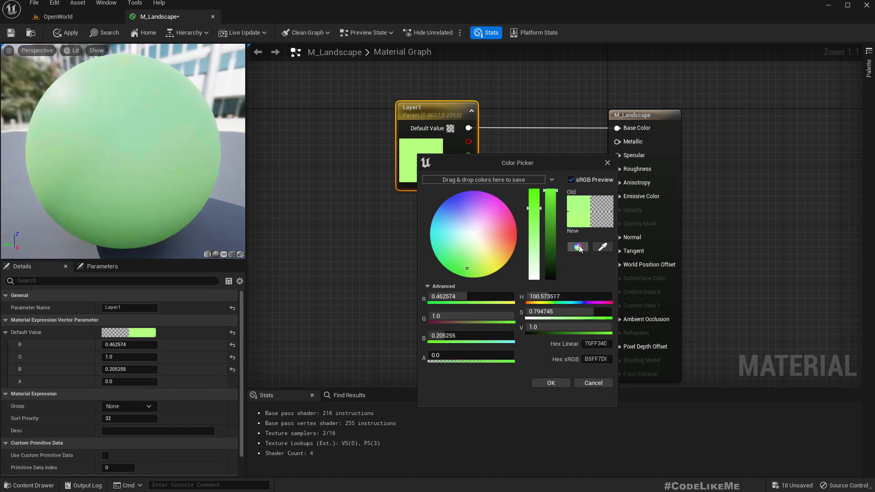
click(546, 382)
click(117, 21)
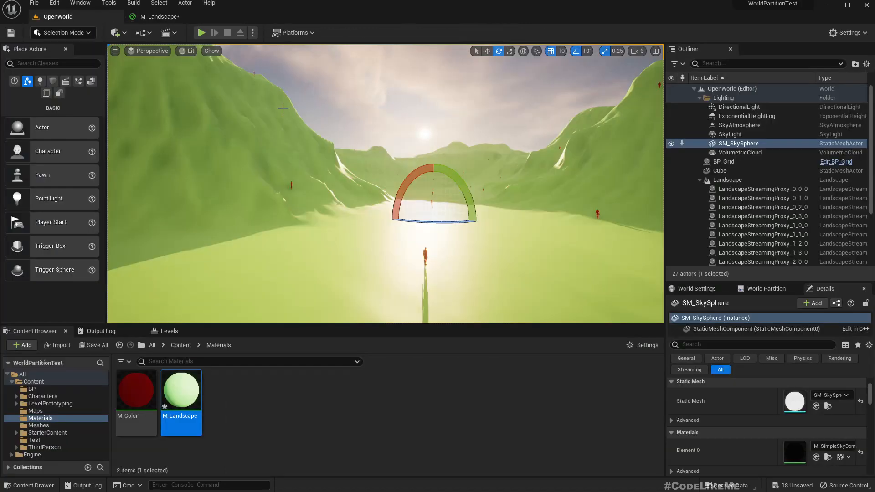
right_drag(365, 100, 444, 103)
key(w)
mouse_move(392, 106)
right_down()
mouse_move(333, 101)
mouse_move(417, 106)
mouse_move(395, 100)
right_up()
key(w)
Step: Add a VertexNormalWS node to the M_Landscape graph and place it in the empty area below and left of Layer1
click(159, 17)
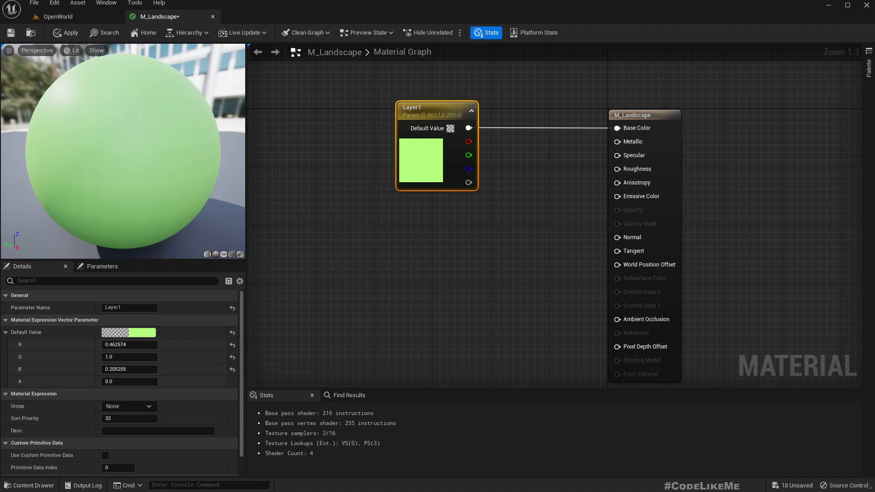
right_drag(348, 254, 527, 234)
right_click(406, 245)
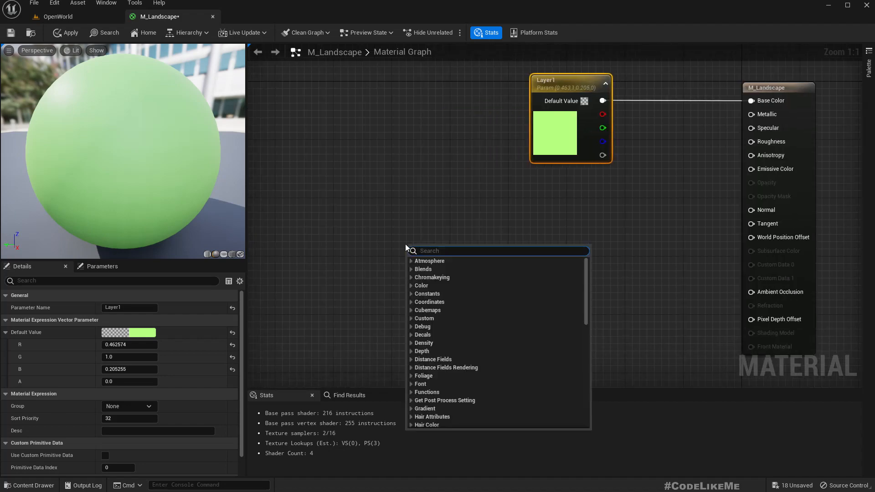
text(vertexno)
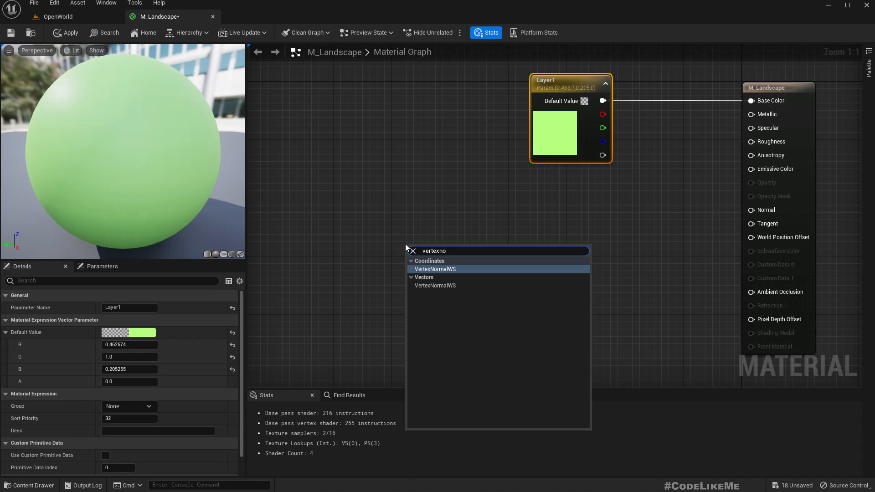
key(Return)
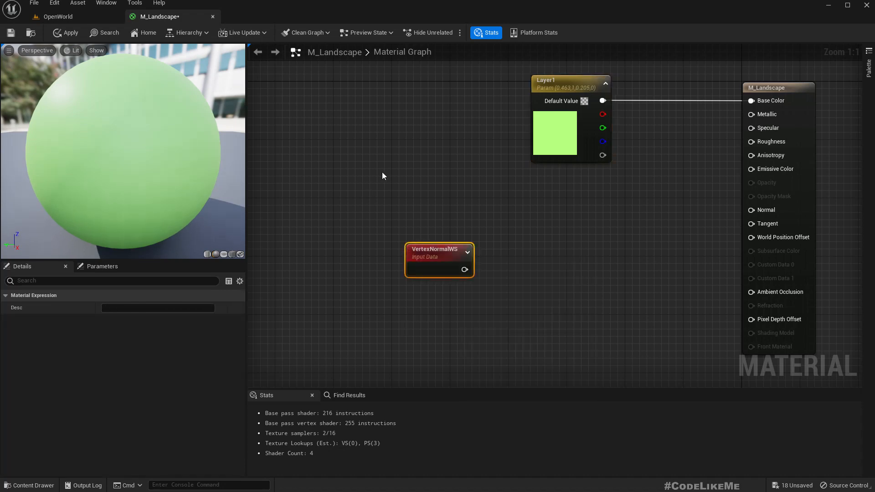
drag(422, 255, 350, 269)
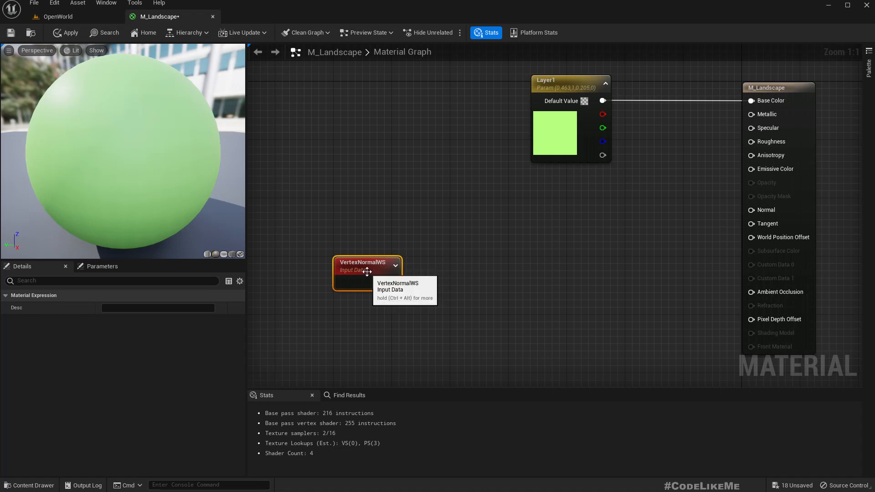
right_drag(397, 273, 315, 295)
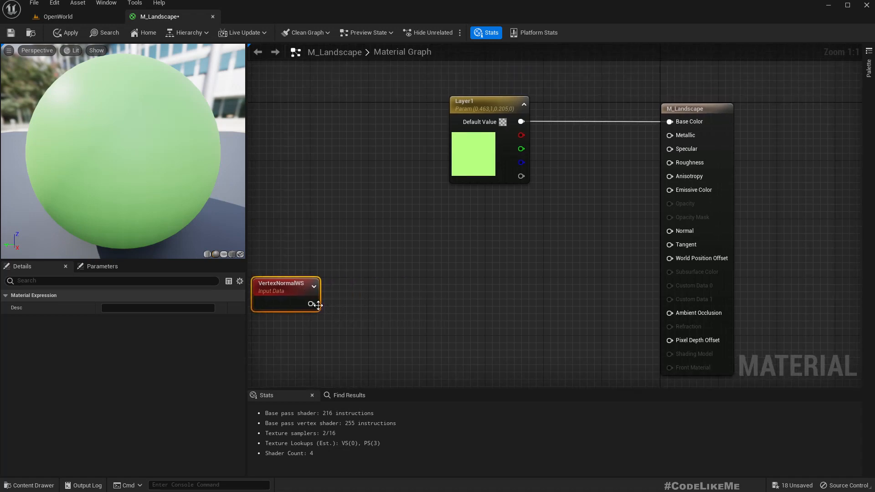
drag(311, 303, 553, 285)
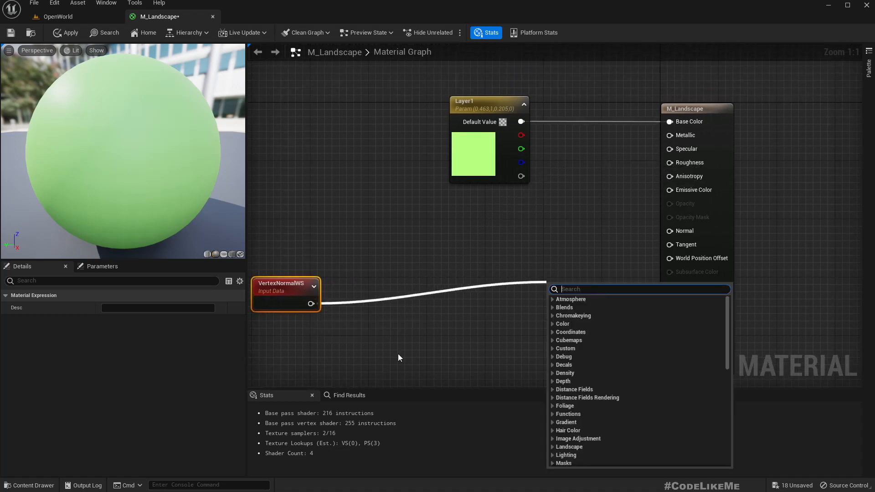
Step: Preview the VertexNormalWS node on the sphere, examine its colors from another angle, and stop the node preview
right_drag(328, 324, 406, 305)
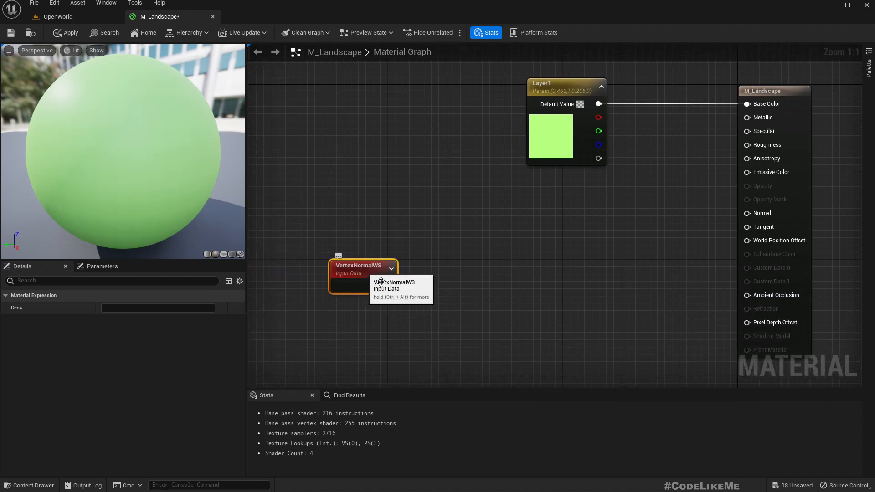
right_click(363, 270)
click(396, 287)
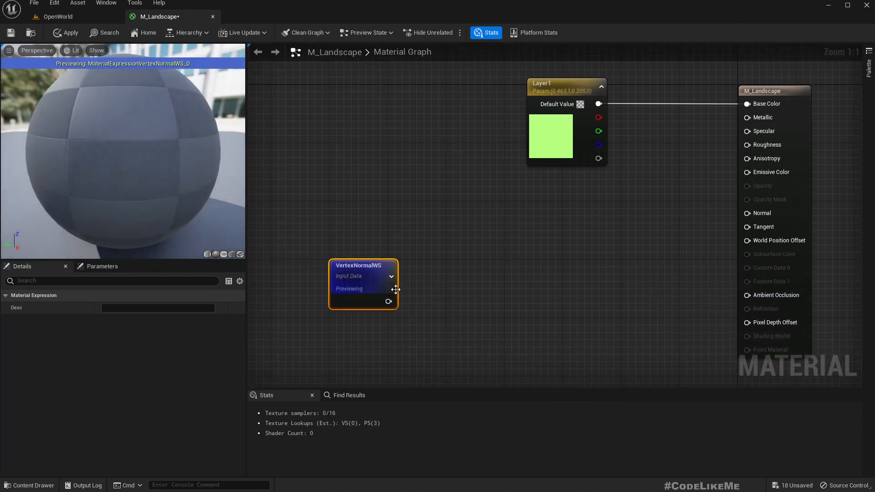
drag(123, 155, 151, 173)
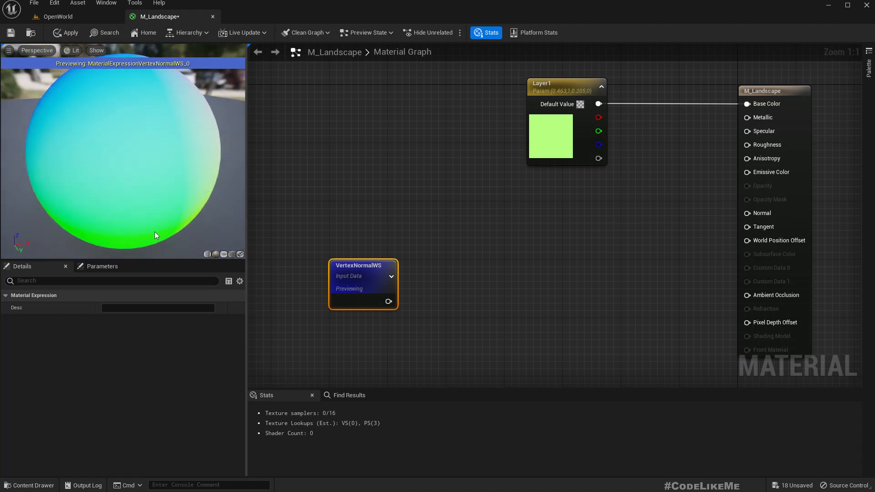
right_drag(500, 311, 485, 238)
right_click(355, 199)
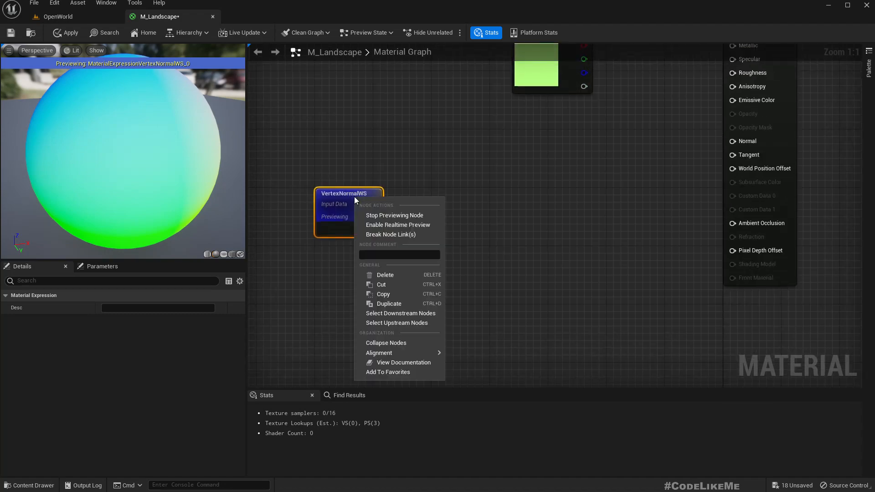
click(393, 220)
Step: Add a DotProduct node with VertexNormalWS feeding its A input, and align it level with that node
drag(370, 214, 436, 213)
text(dot)
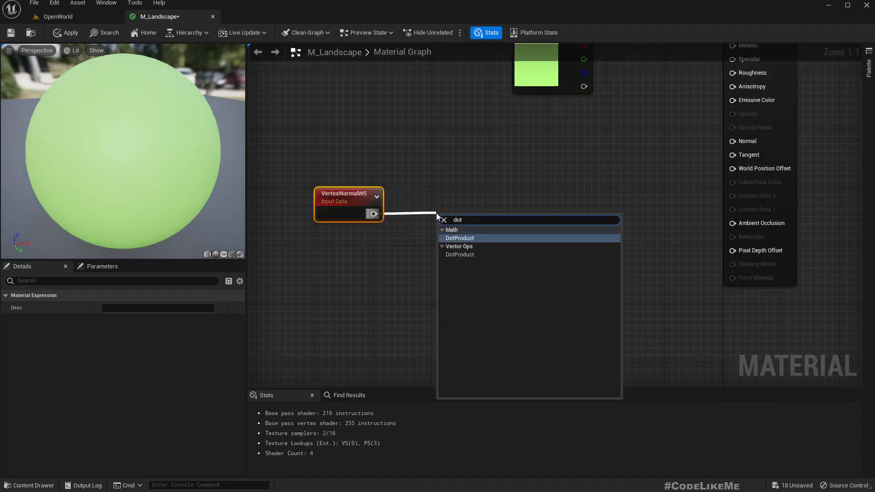
key(Return)
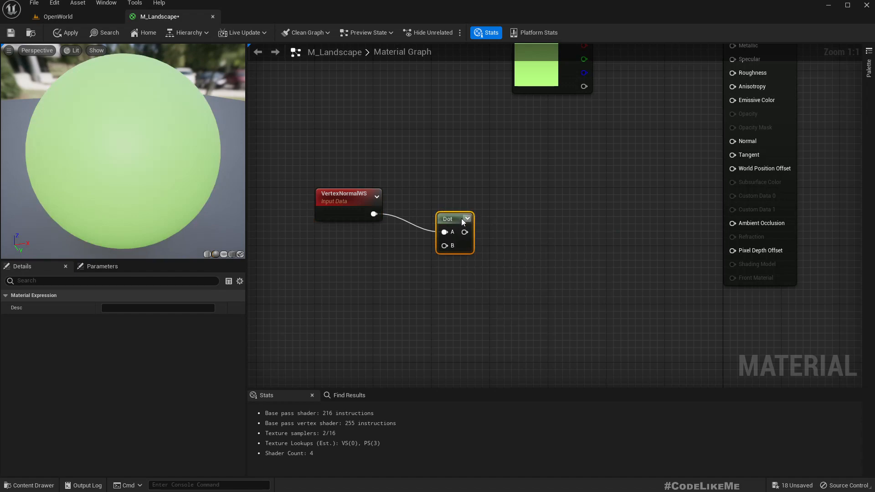
drag(462, 222, 464, 205)
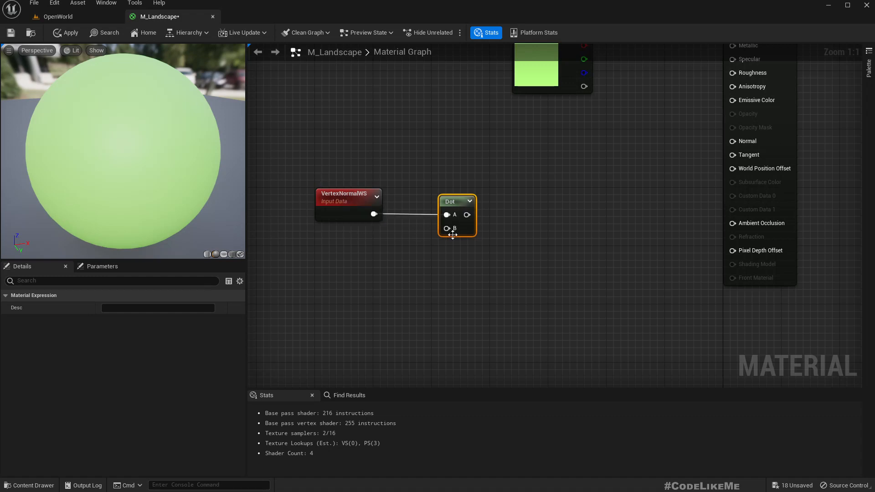
Step: Add a Constant3Vector node feeding the Dot node's B input and place it directly below VertexNormalWS
drag(448, 228, 383, 282)
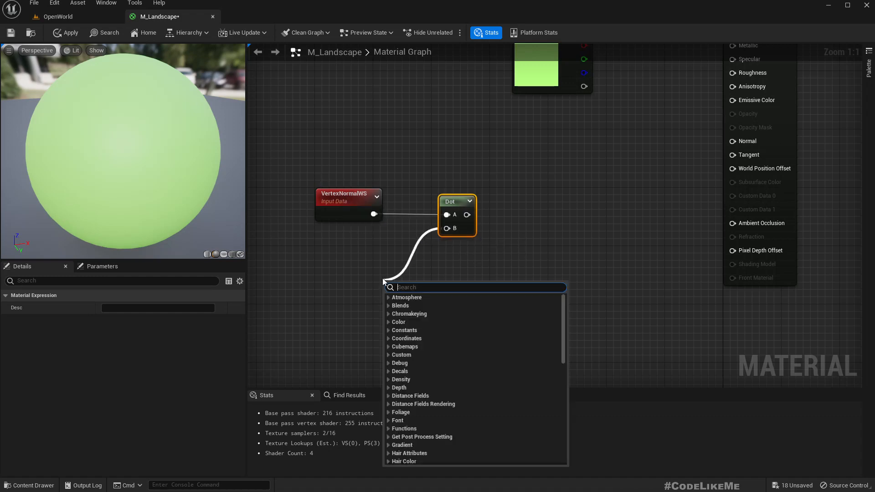
text(vecto)
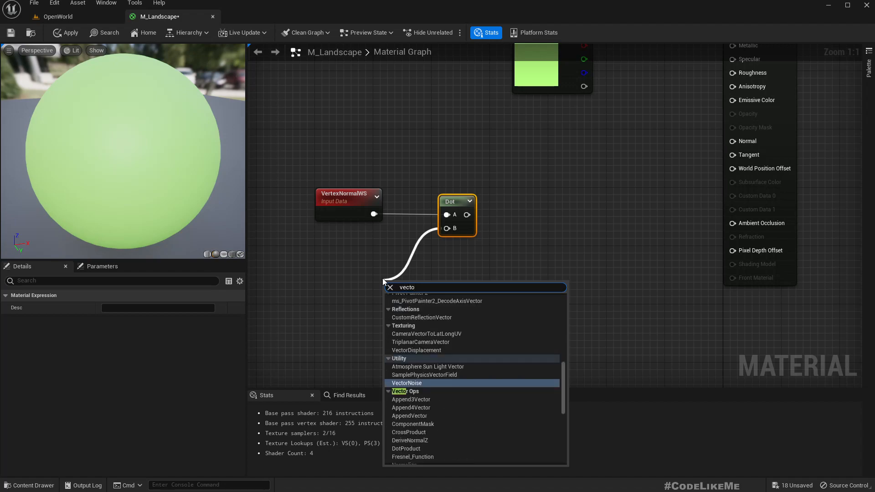
key(Down)
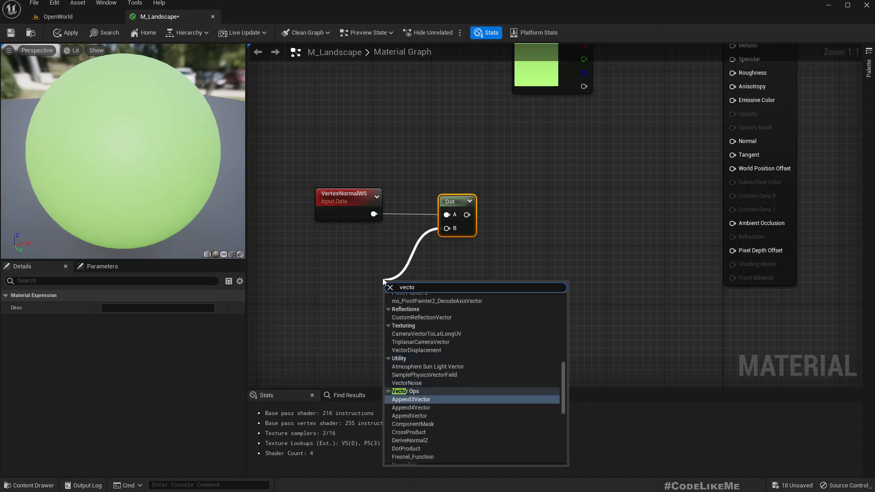
key(Up)
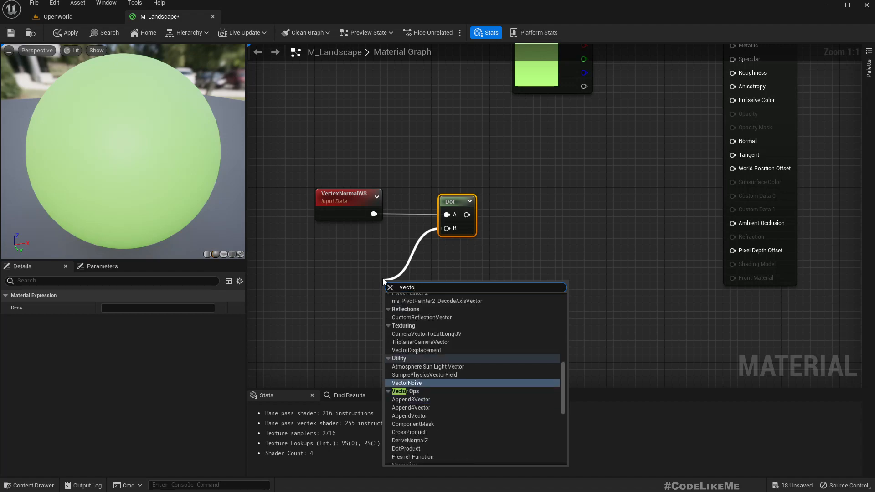
key(ctrl+a)
text(const)
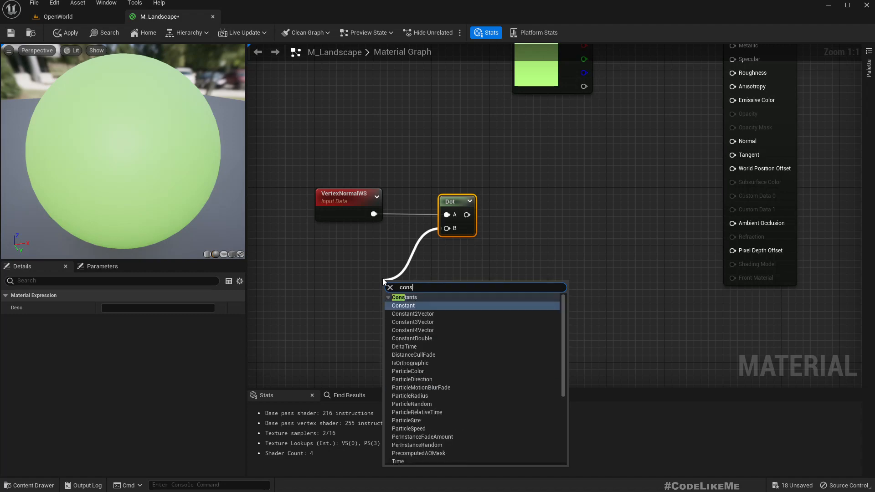
key(Down)
key(Down)
key(Return)
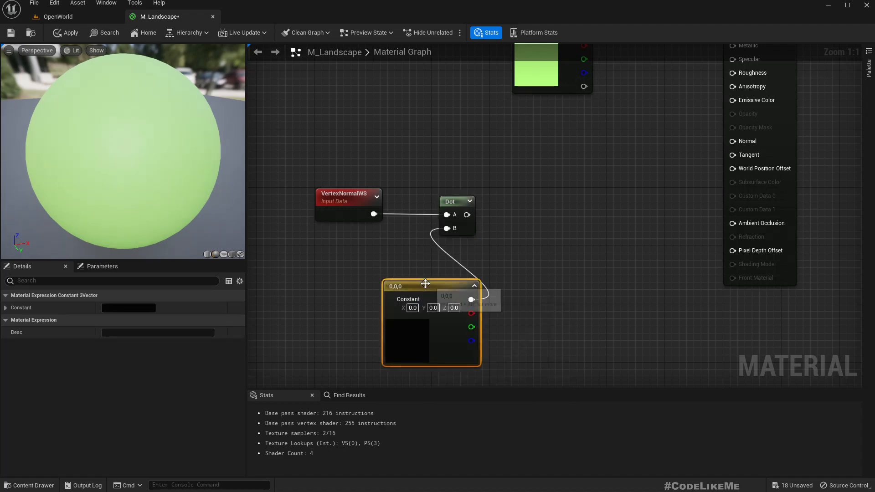
drag(425, 283, 357, 251)
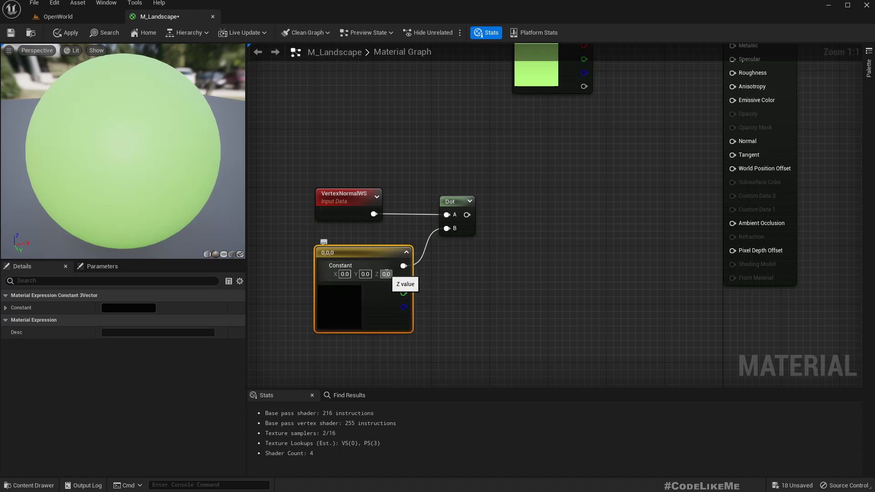
Step: Set the Z value of the Constant3Vector node to 1
click(386, 274)
text(1)
key(Return)
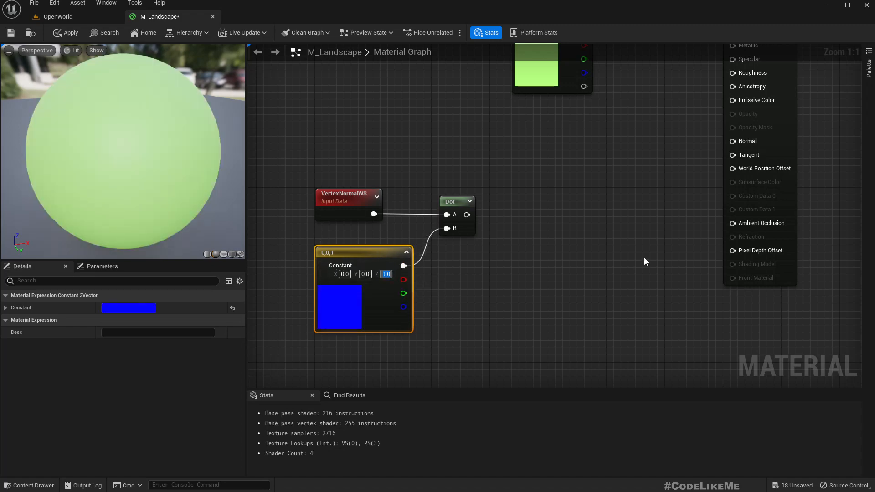
Step: Preview the Dot node and examine its shading on the whole sphere from the side
right_click(452, 201)
click(484, 220)
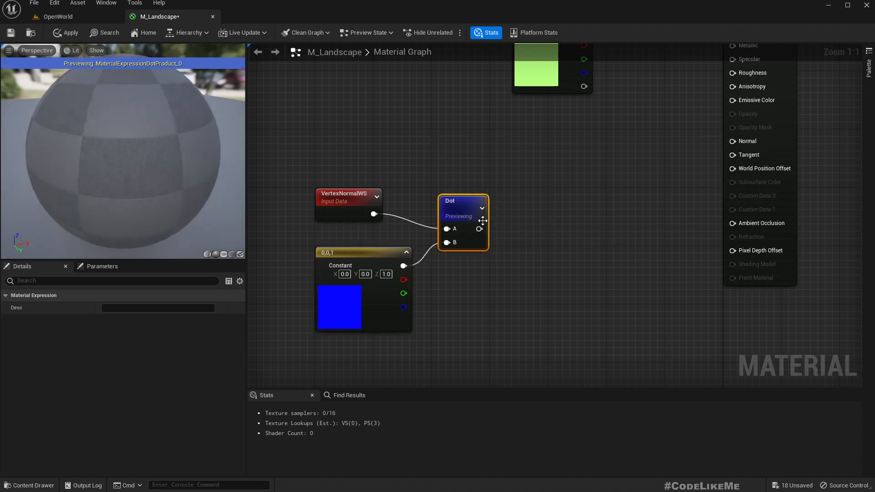
mouse_move(122, 155)
mouse_down()
mouse_move(122, 143)
mouse_move(122, 155)
mouse_up()
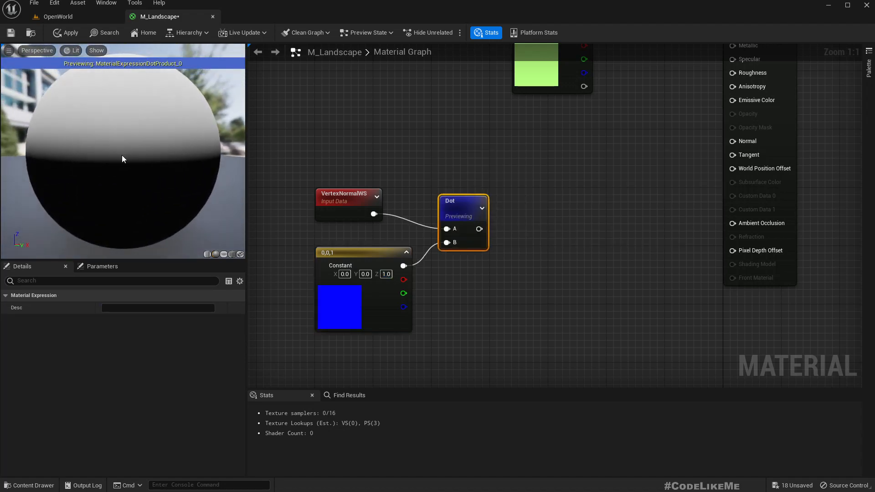
scroll(122, 155, down, 3)
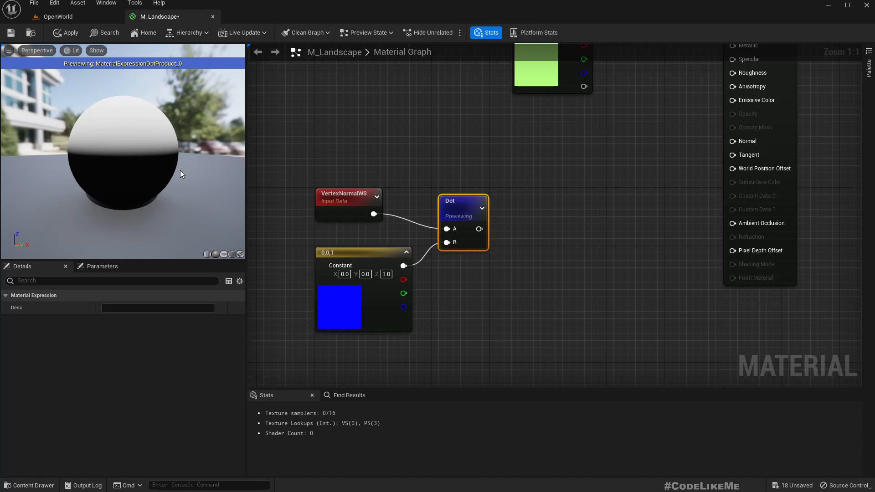
Step: Switch to Paint, enlarge the blank canvas, and draw a black outlined ellipse in its lower middle
key(alt+Tab)
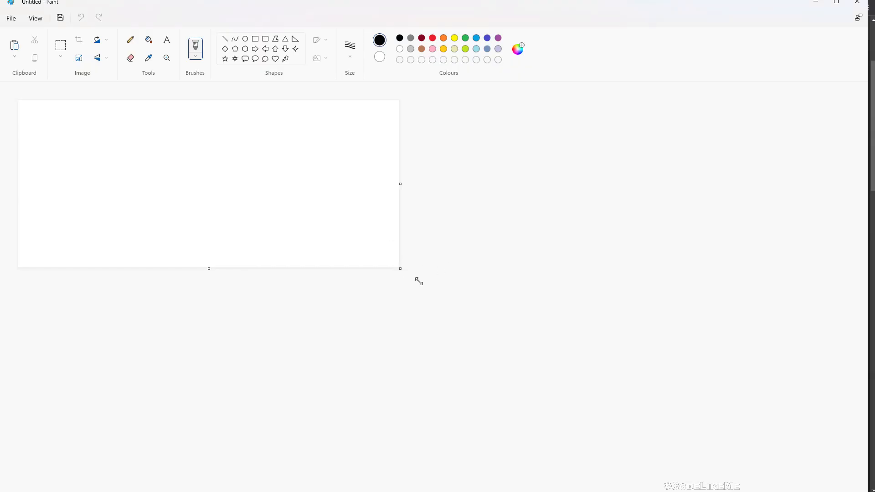
drag(419, 282, 563, 353)
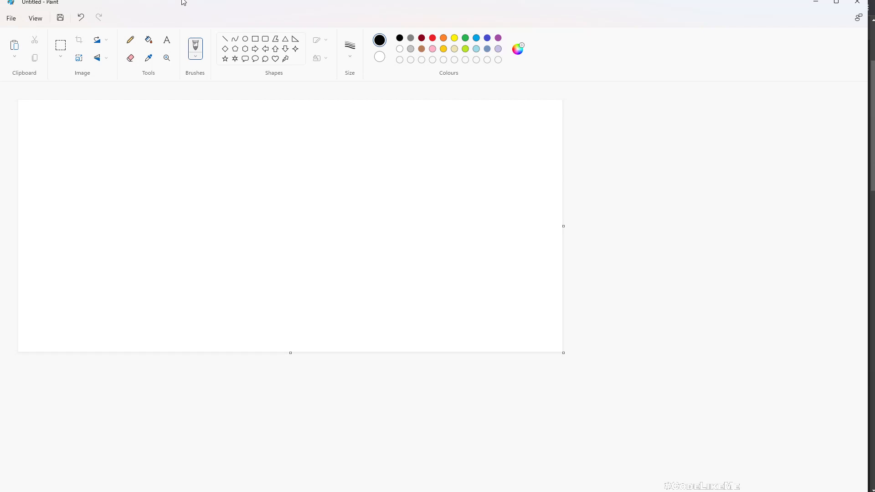
click(246, 43)
drag(219, 215, 357, 336)
click(403, 182)
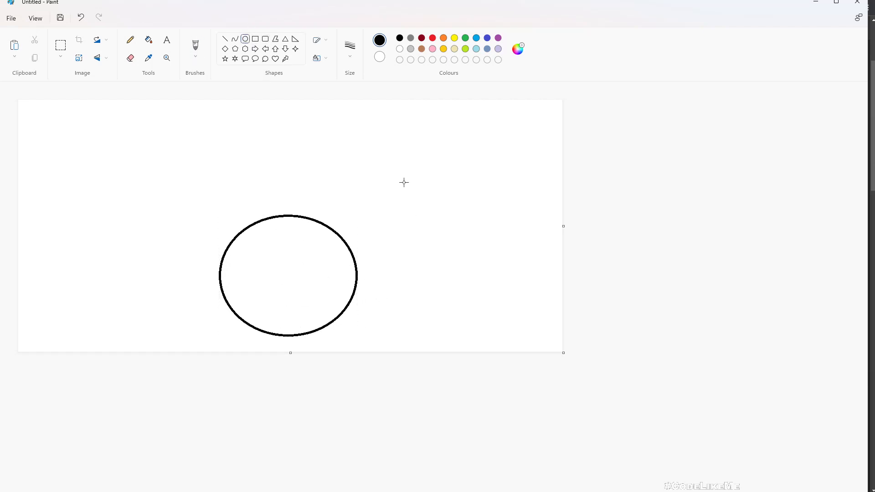
click(275, 48)
drag(348, 241, 412, 197)
key(Delete)
Step: Draw a straight black line from the ellipse's center diagonally up and right, extending beyond its outline
click(225, 39)
drag(284, 276, 386, 192)
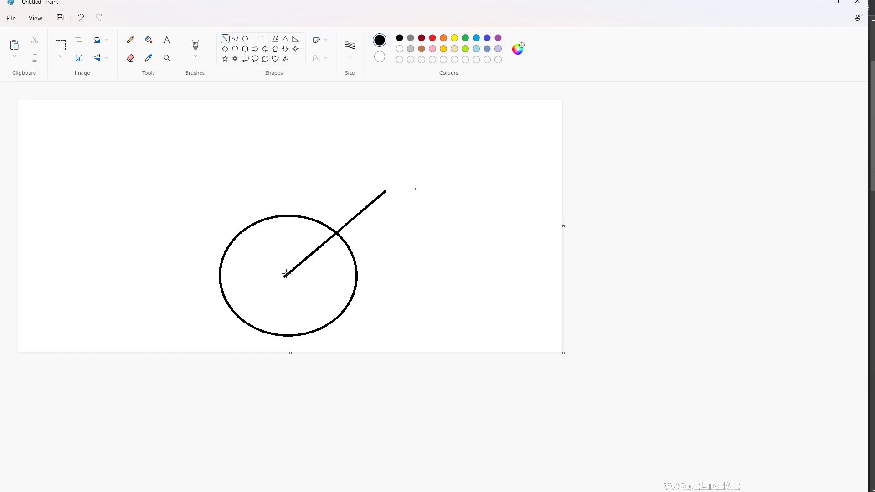
Step: Draw two black lines from the ellipse's center, one straight up and one diagonally up and left, both extending beyond the outline
drag(285, 275, 285, 142)
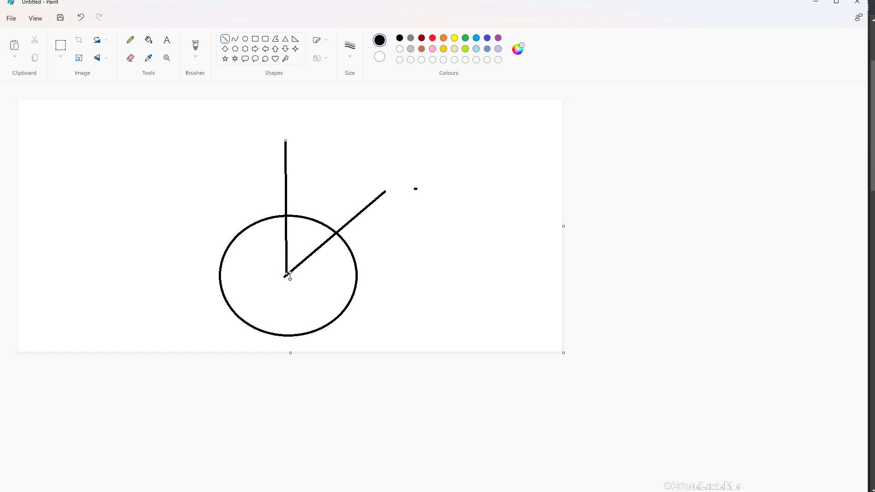
click(281, 275)
drag(284, 276, 182, 202)
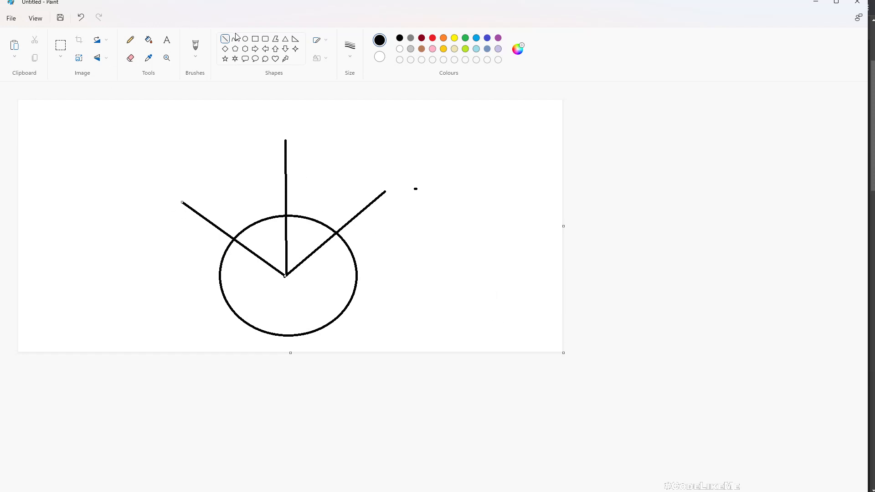
Step: Recolor the upper-left diagonal line red and draw a short red vertical line just left of the upright black line
click(411, 38)
click(433, 38)
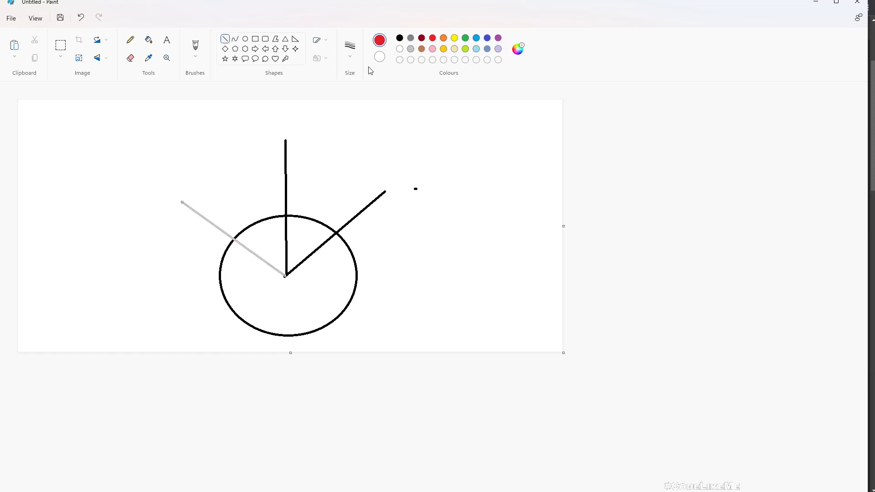
mouse_move(258, 146)
mouse_down()
mouse_move(259, 225)
mouse_move(260, 190)
mouse_move(258, 204)
mouse_up()
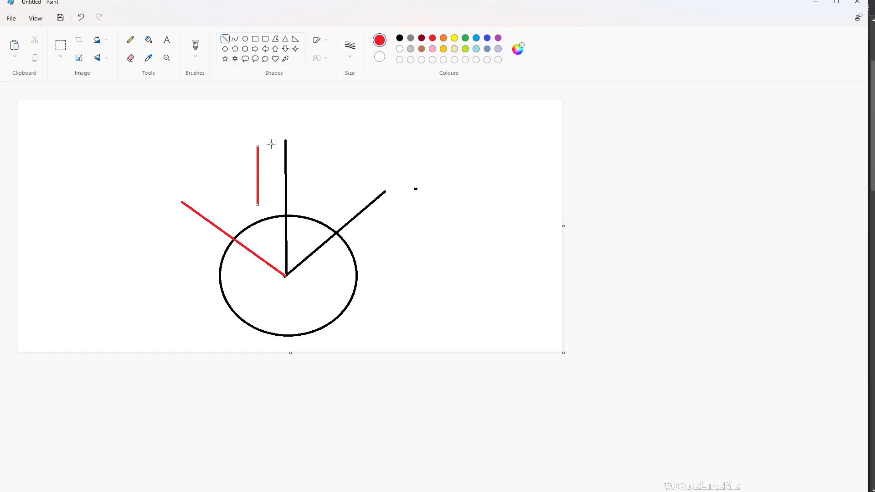
click(249, 196)
Step: Draw a red horizontal line from the ellipse's center rightward past its outline, and another line downward from below the center
drag(287, 276, 449, 276)
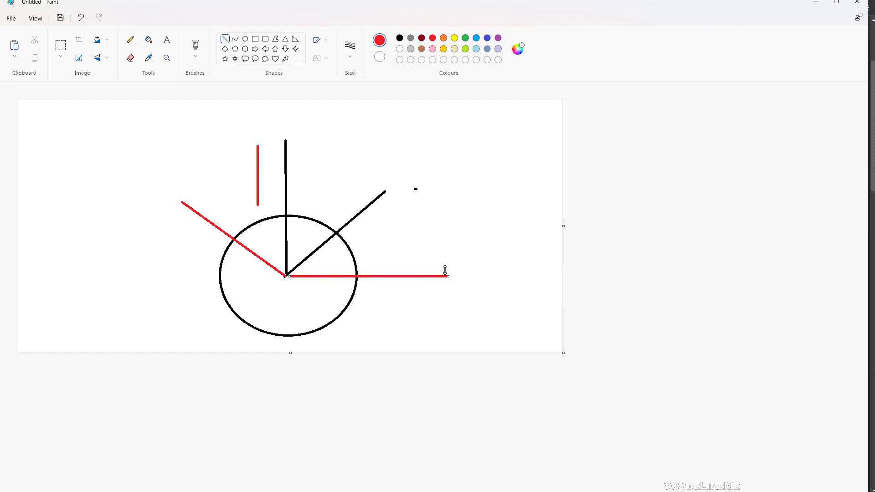
click(498, 237)
drag(288, 296, 293, 389)
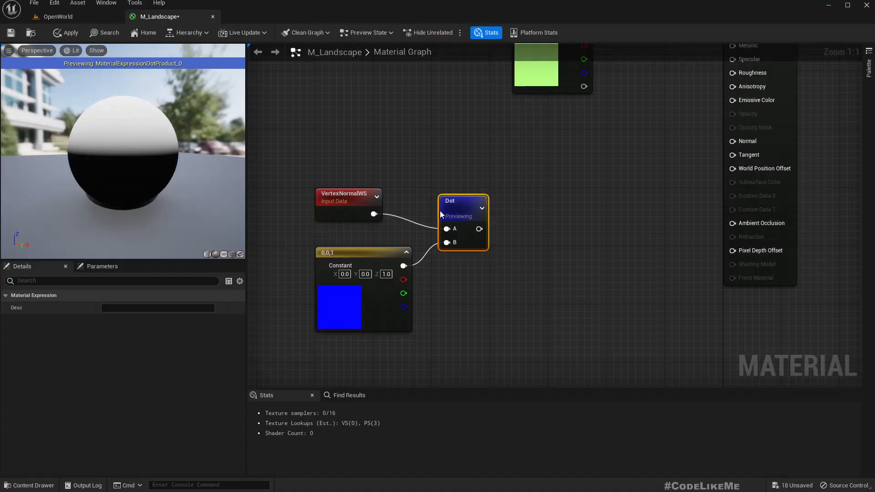
Step: Switch back to Unreal Editor, align the Dot node with the VertexNormalWS output, and examine the preview sphere's shading
drag(482, 214, 490, 199)
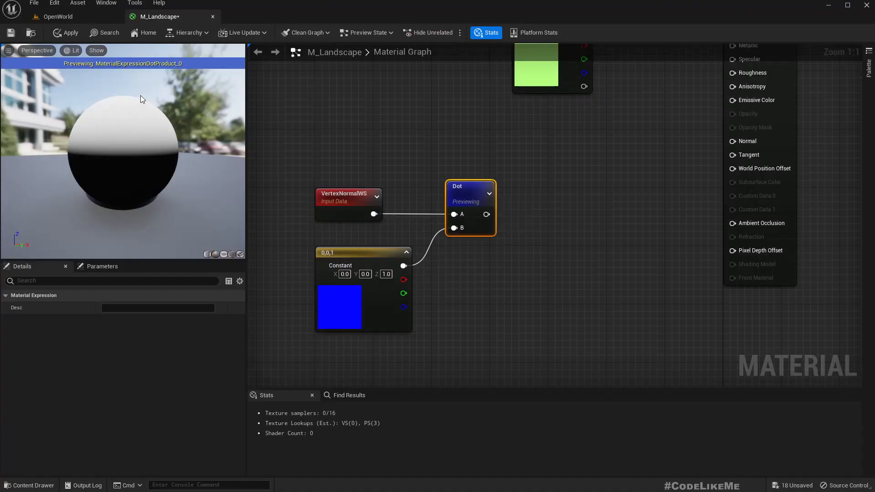
drag(140, 95, 123, 131)
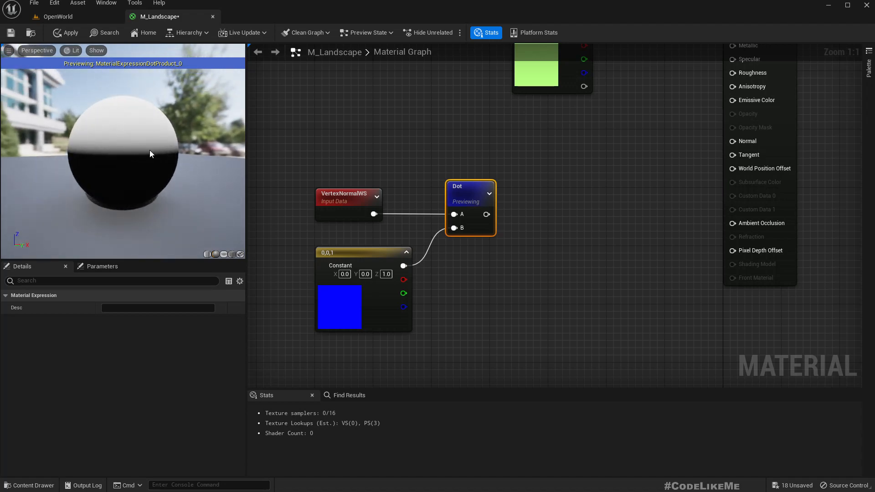
drag(175, 157, 166, 157)
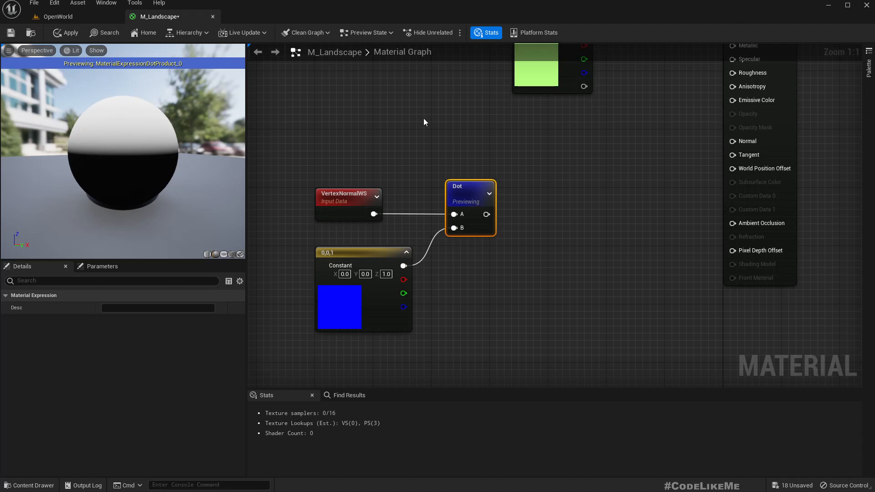
Step: Connect the Dot output to the Base Color input of M_Landscape and apply the material
right_drag(424, 122, 391, 232)
drag(453, 323, 710, 141)
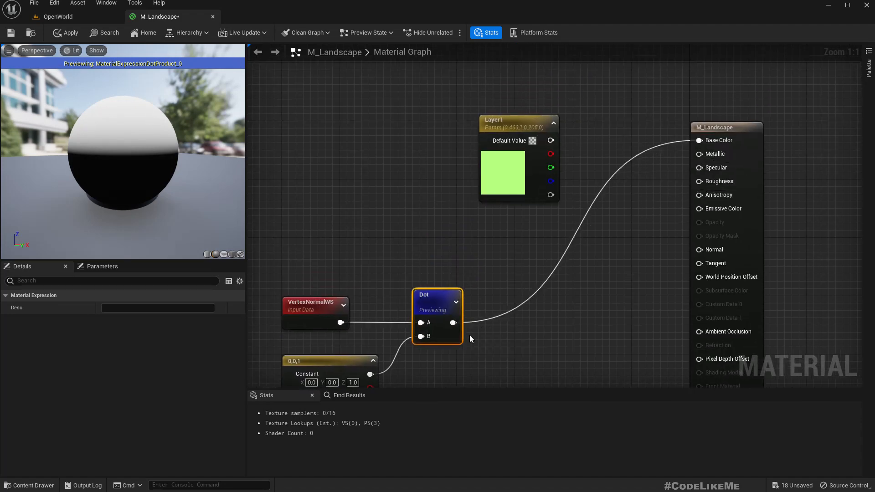
right_drag(433, 306, 453, 247)
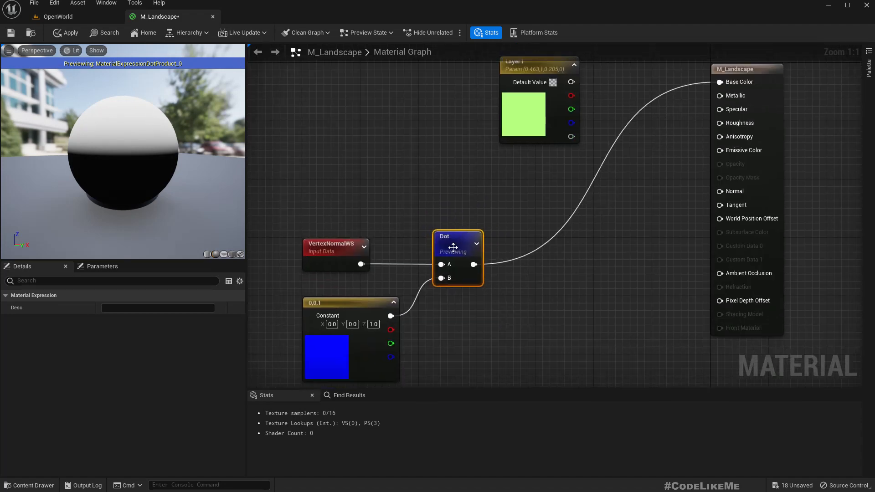
click(68, 33)
Step: Examine the shading of flat and steep terrain in the OpenWorld level and compare it with the material's preview sphere
click(68, 17)
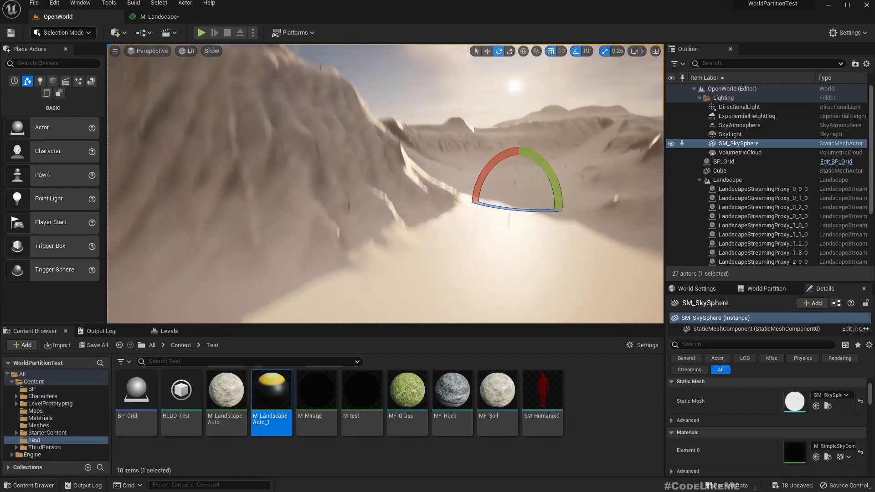
key(w)
right_drag(385, 183, 357, 203)
key(w)
key(w)
key(w)
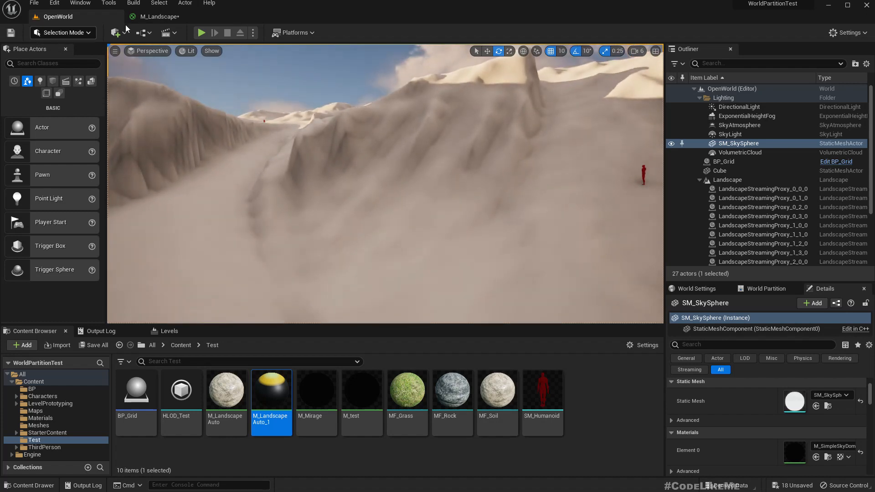
click(158, 17)
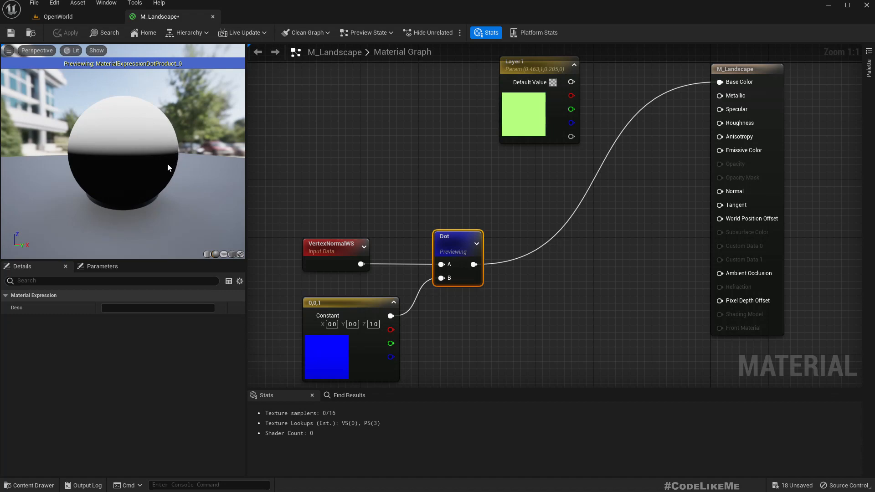
click(77, 16)
right_drag(273, 136, 396, 184)
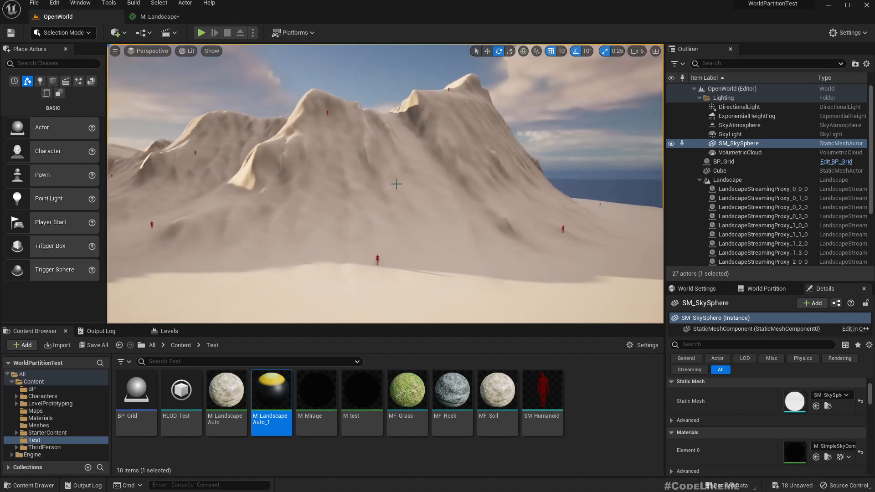
Step: Return to the M_Landscape graph and shift the VertexNormalWS, constant vector and Dot nodes left, leaving more space after VertexNormalWS
click(176, 18)
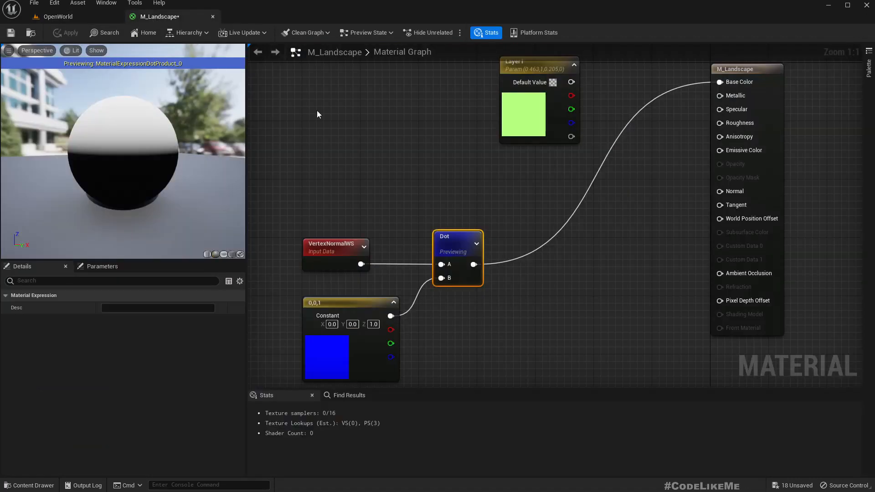
drag(449, 239, 496, 239)
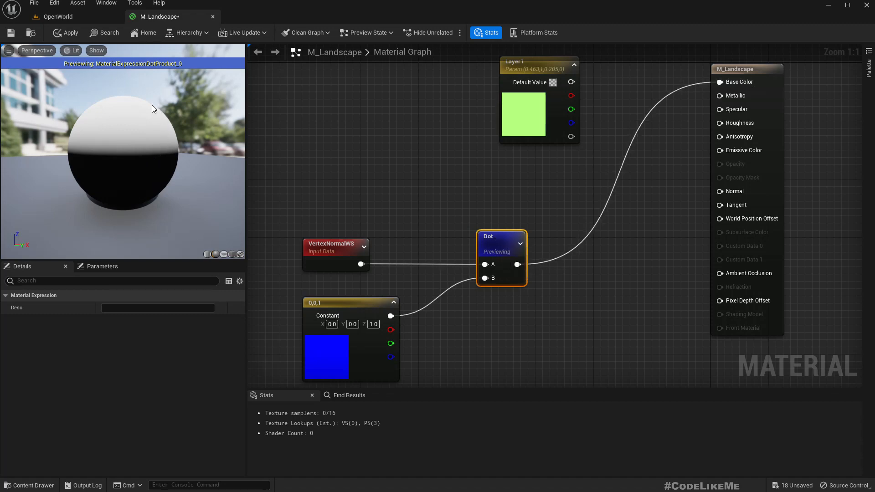
right_drag(491, 336, 603, 294)
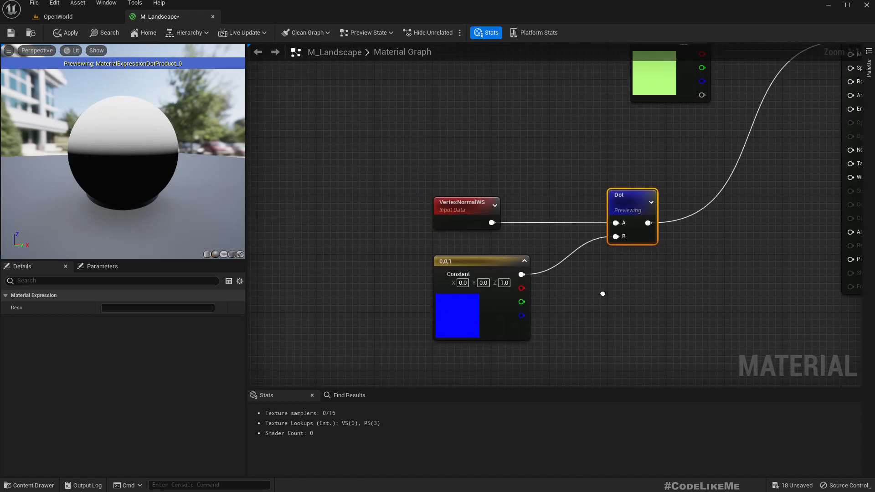
drag(382, 166, 640, 305)
drag(627, 204, 525, 204)
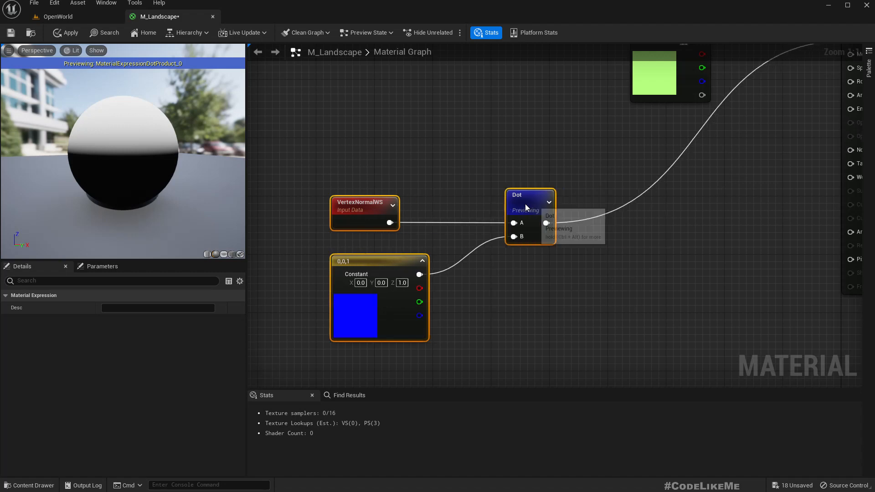
Step: Create an Add node fed by the Dot output in its A input
right_drag(611, 250, 496, 278)
drag(432, 252, 541, 241)
text(add)
key(Return)
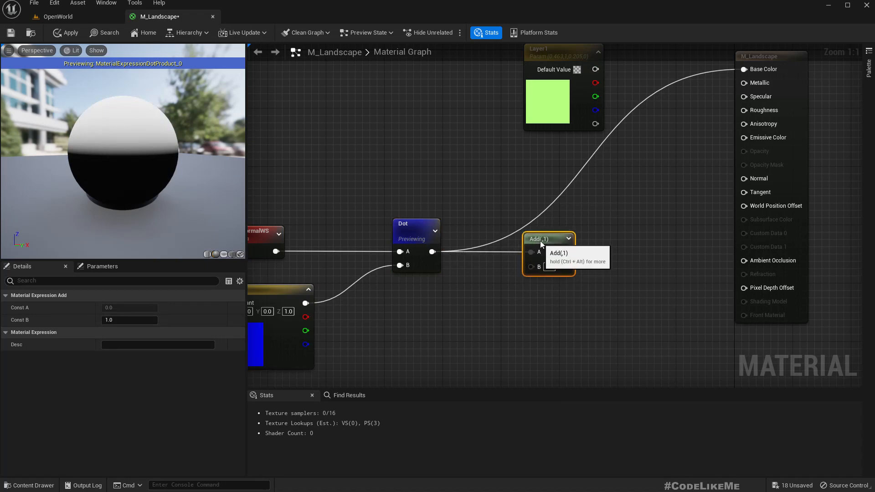
Step: Promote the Add node's B input to a parameter named Layer1 Offset and place it below the Dot node
right_click(536, 268)
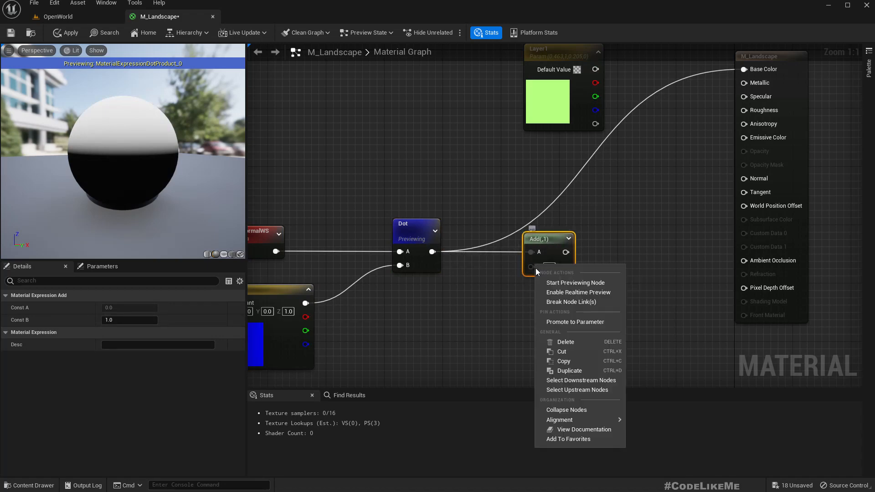
click(565, 323)
text(L)
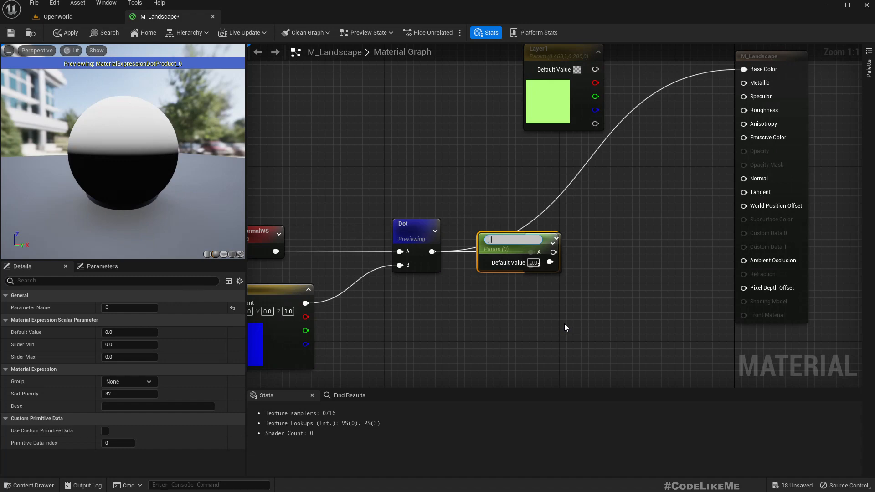
text(ayer1 Offset)
key(Return)
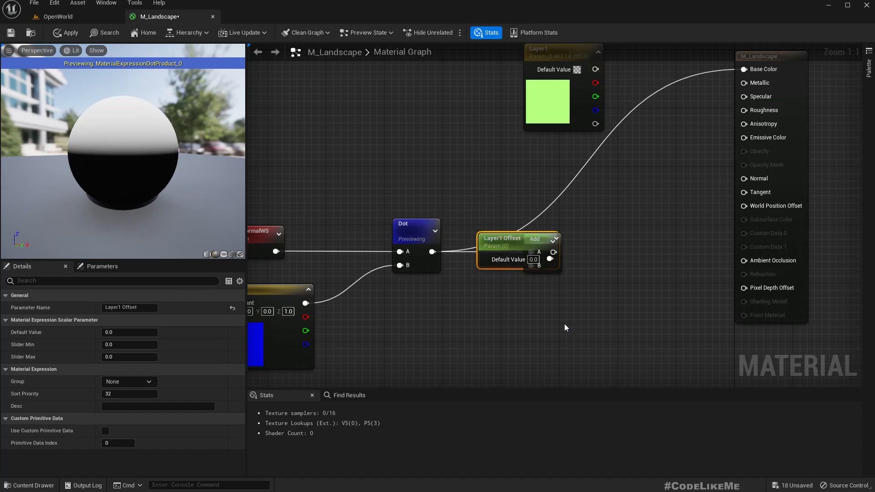
drag(500, 267, 423, 318)
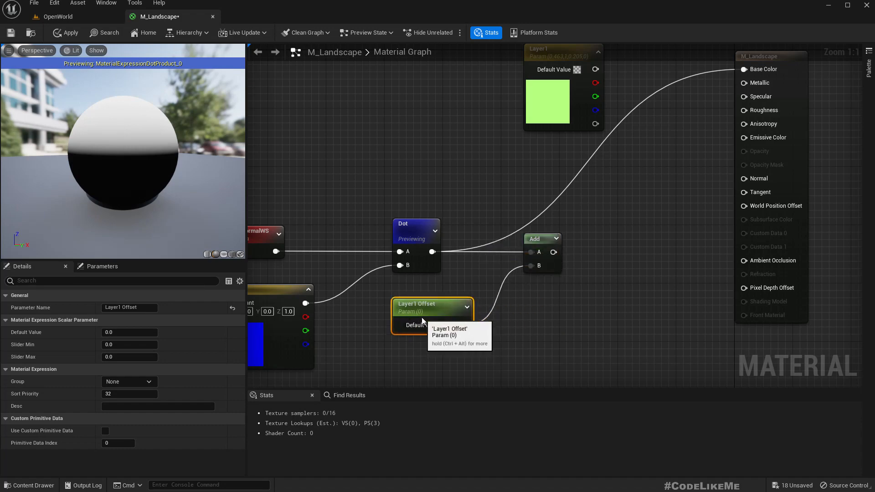
Step: Connect the Add output to the Base Color input, replacing the direct Dot connection
right_drag(554, 253, 506, 305)
drag(506, 304, 725, 119)
right_drag(648, 237, 622, 147)
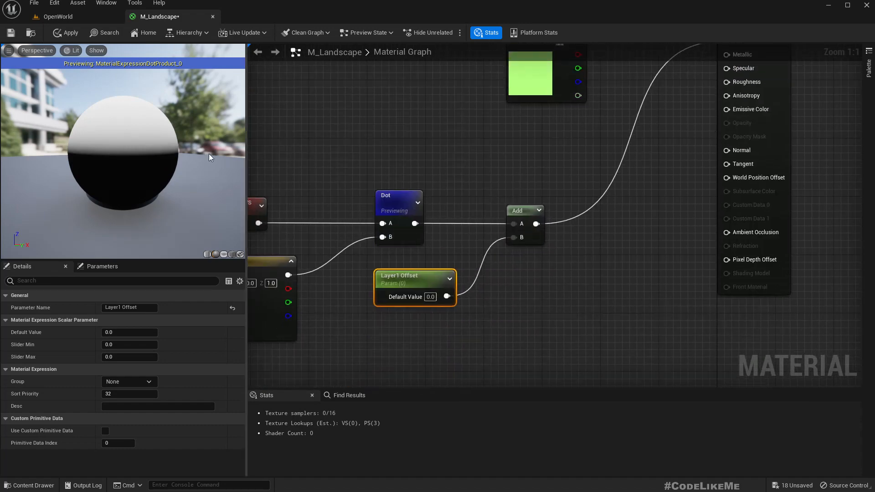
Step: Set the Layer1 Offset parameter's Slider Max to 1
right_drag(432, 324, 483, 285)
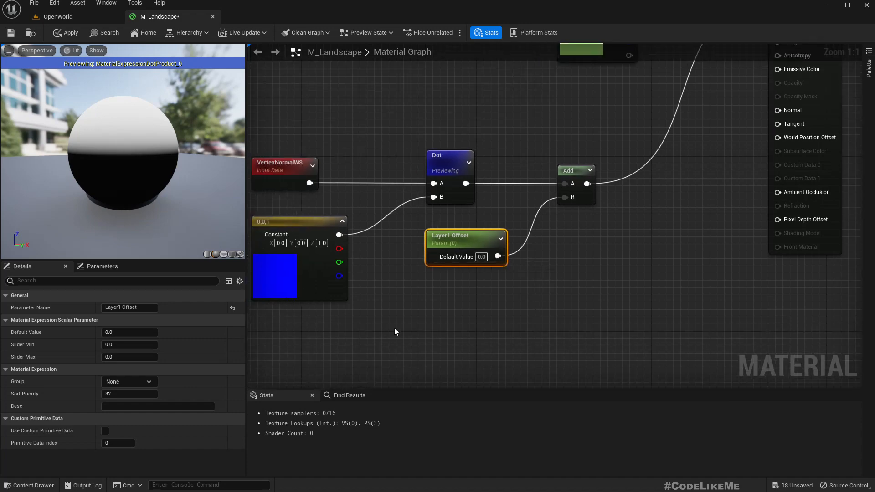
click(141, 348)
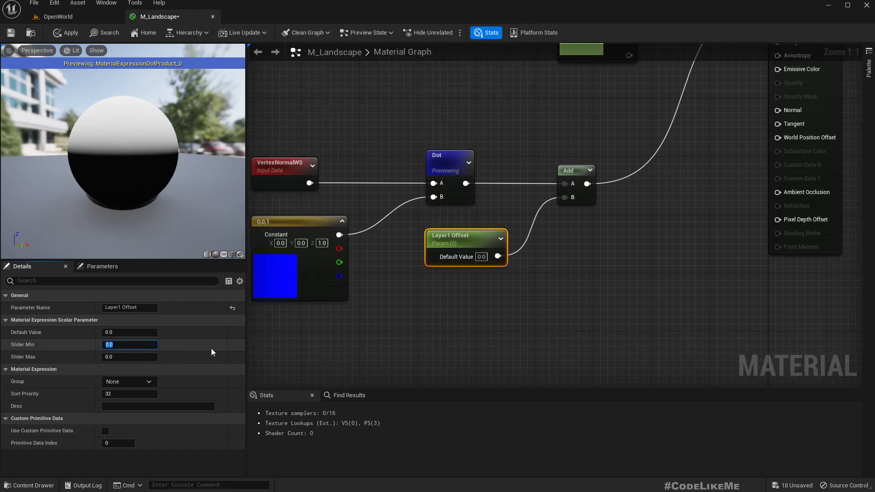
key(Tab)
text(1)
key(Return)
click(339, 341)
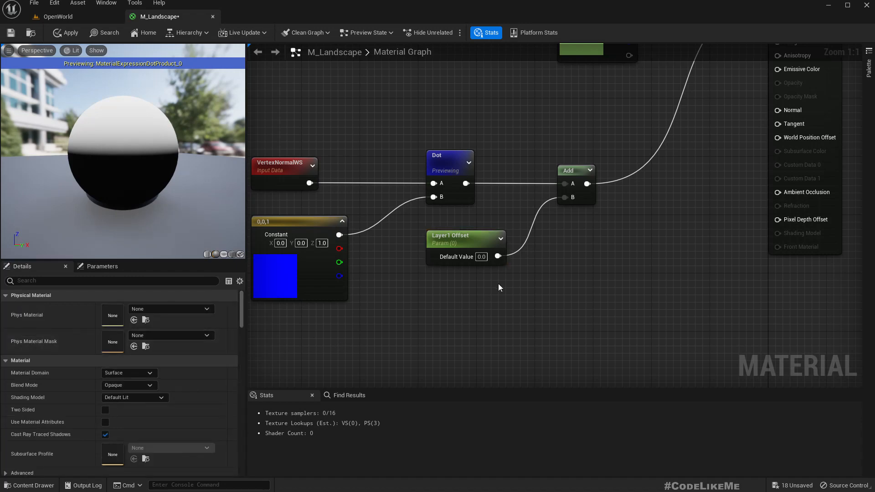
Step: Set the Layer1 Offset parameter's default value to 1 and apply the material
click(469, 245)
click(116, 332)
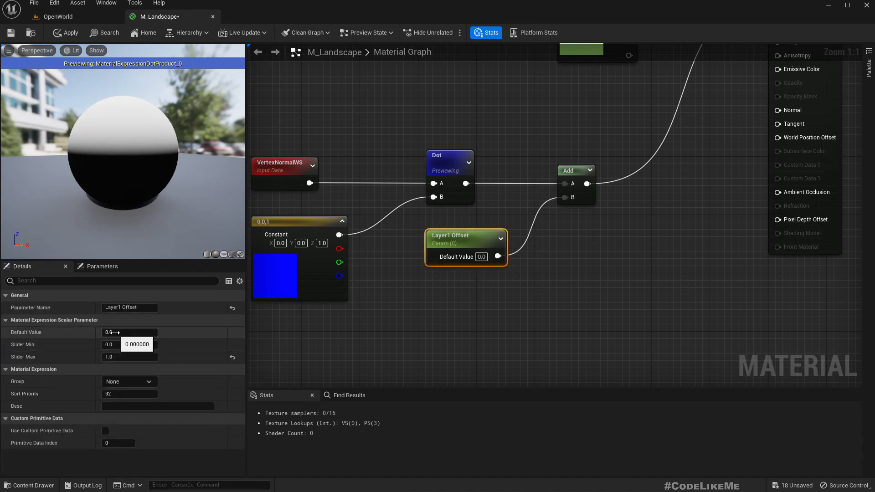
drag(116, 332, 139, 333)
click(481, 257)
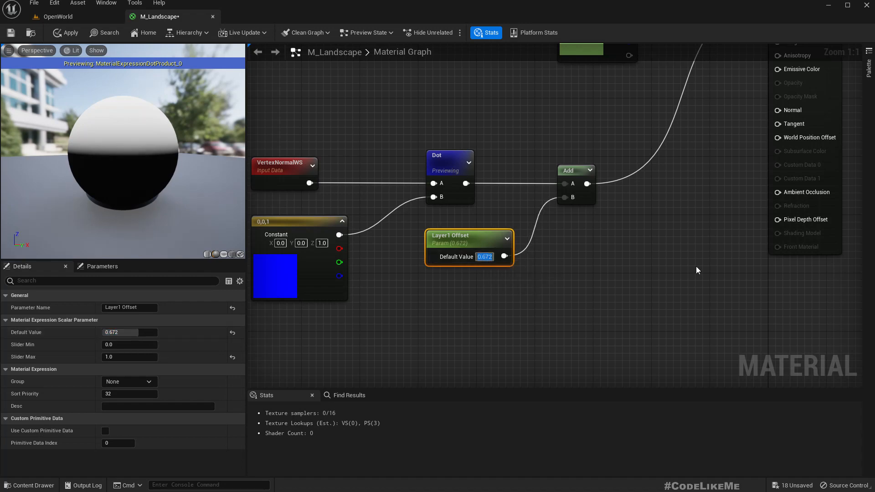
text(1)
key(Return)
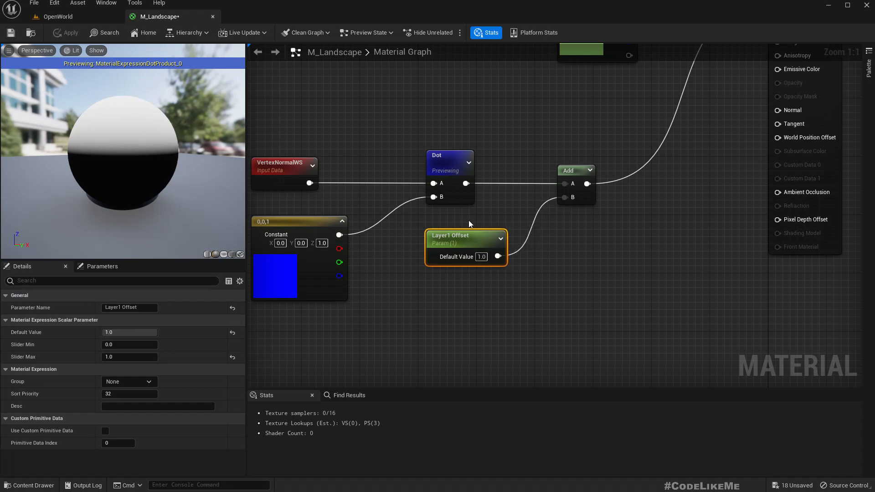
Step: Stop previewing the Dot node and realign it with the VertexNormalWS output and the Add node's A input
right_click(441, 158)
click(475, 174)
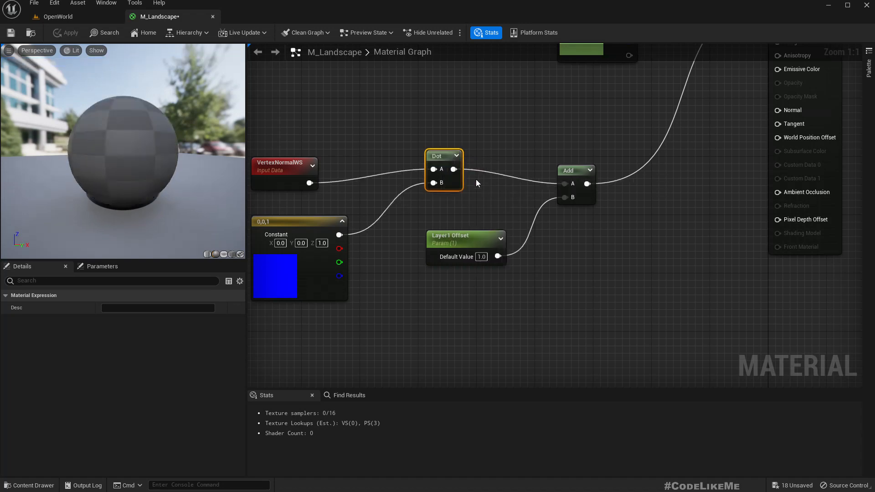
drag(441, 157, 448, 171)
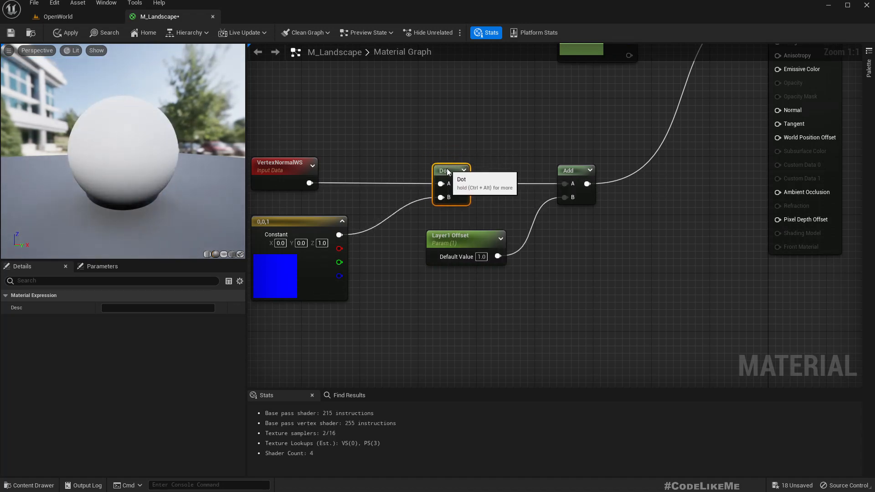
right_drag(682, 266, 601, 339)
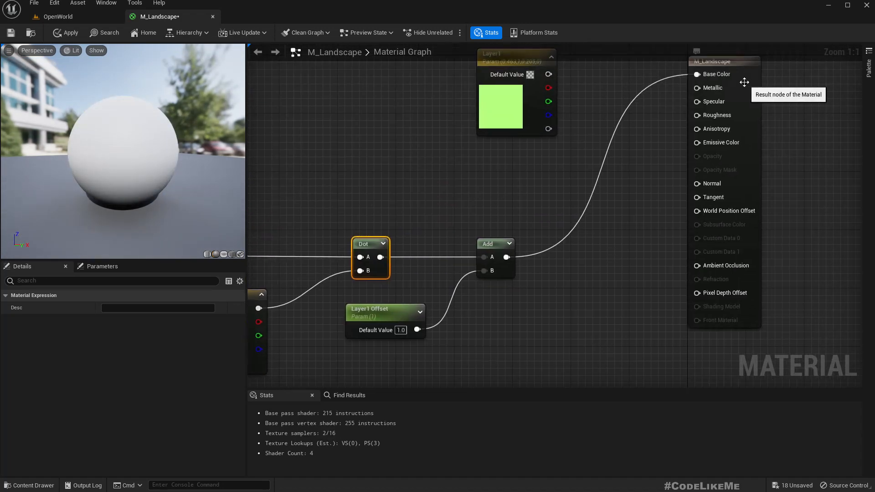
right_drag(592, 249, 613, 198)
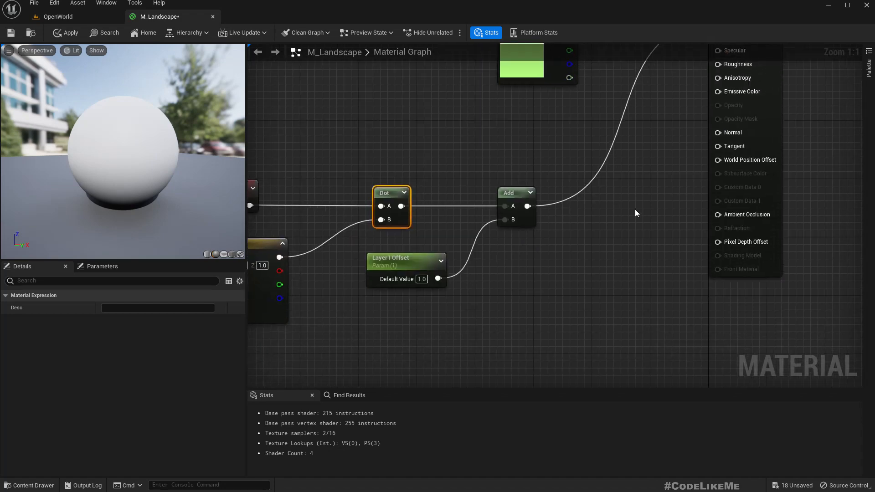
Step: Select the Layer1 Offset parameter and set its default value to 0
click(391, 263)
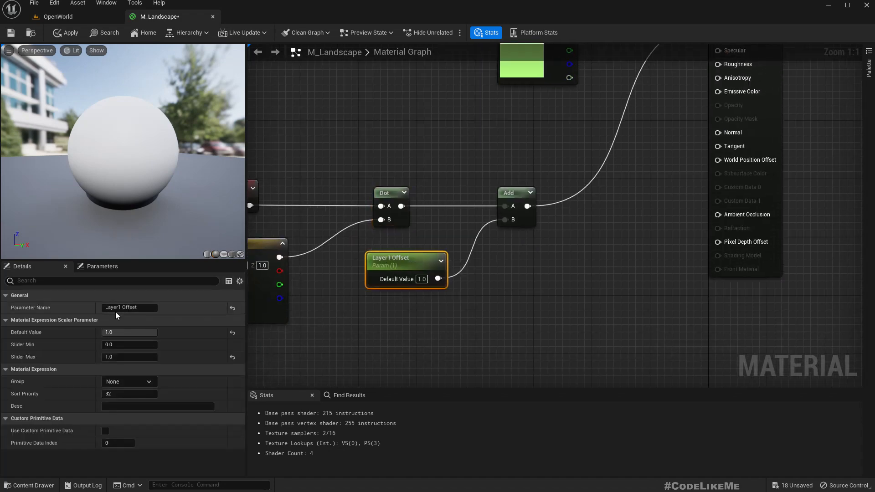
drag(123, 330, 125, 332)
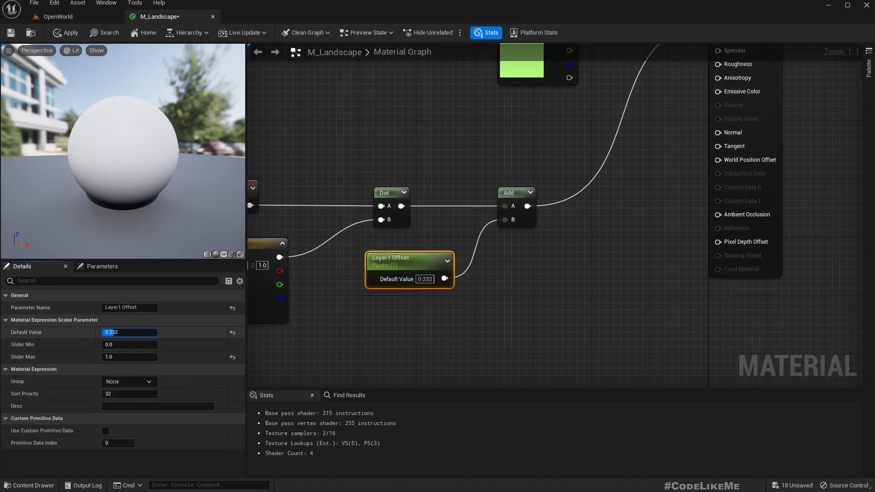
click(132, 333)
text(0)
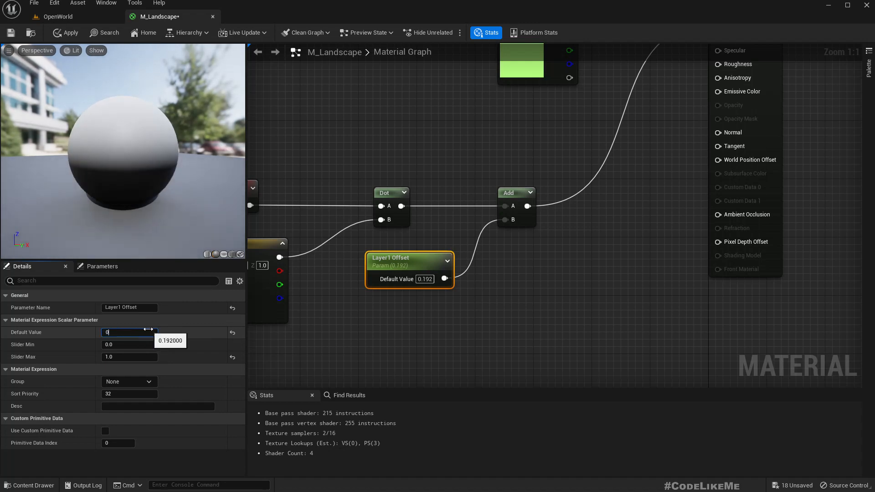
key(Return)
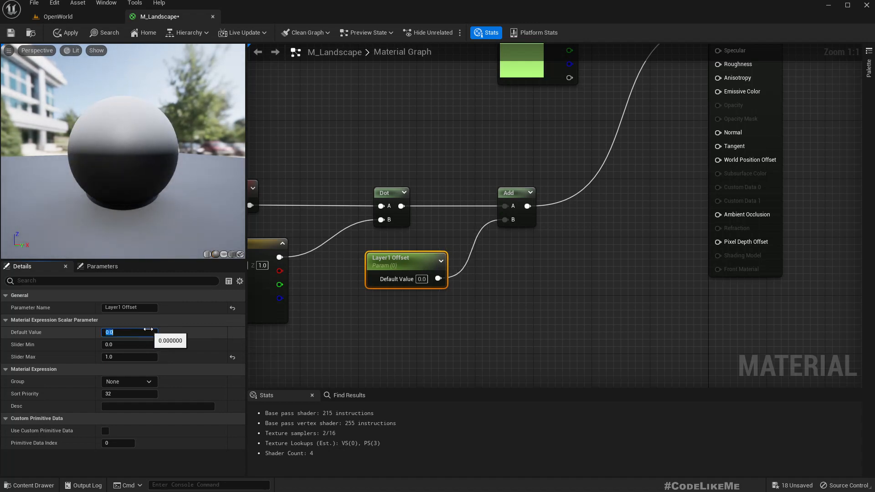
Step: Set the Layer1 Offset parameter's default value to 1 and check the shading on the preview sphere
text(1)
key(Return)
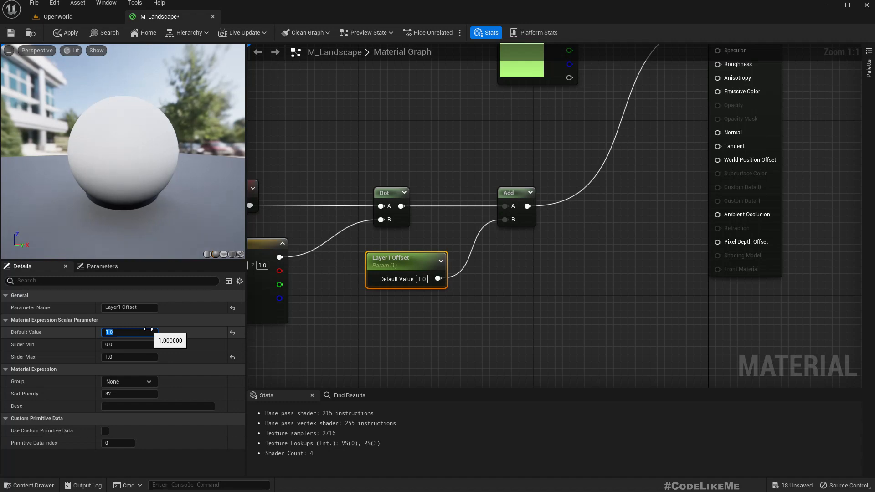
drag(175, 209, 144, 198)
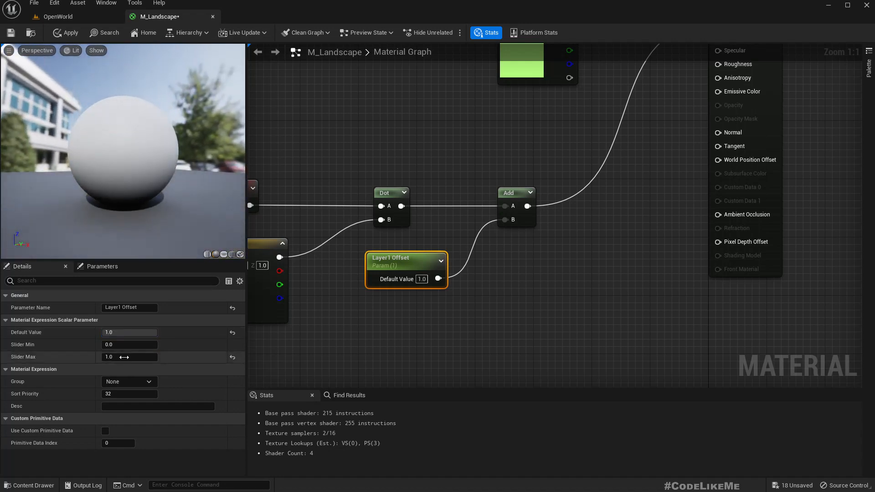
Step: Set the Layer1 Offset parameter's default value to -1 and check the preview sphere from another angle
click(121, 332)
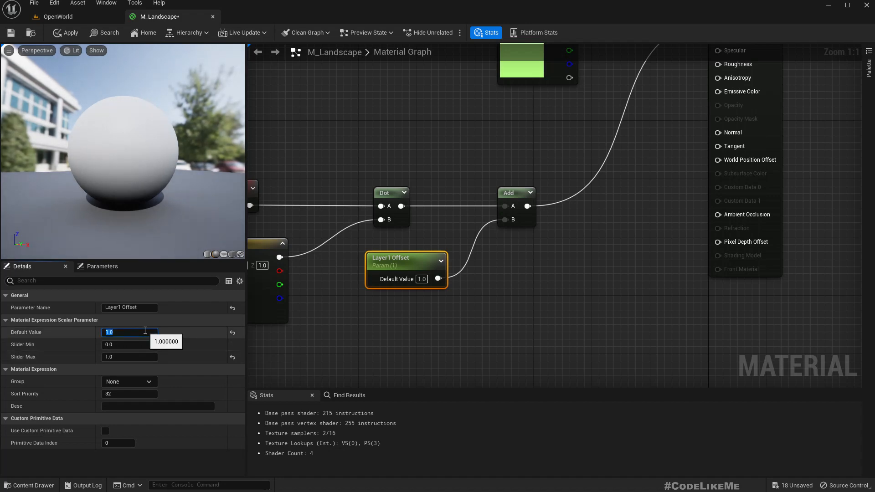
text(-1)
key(Return)
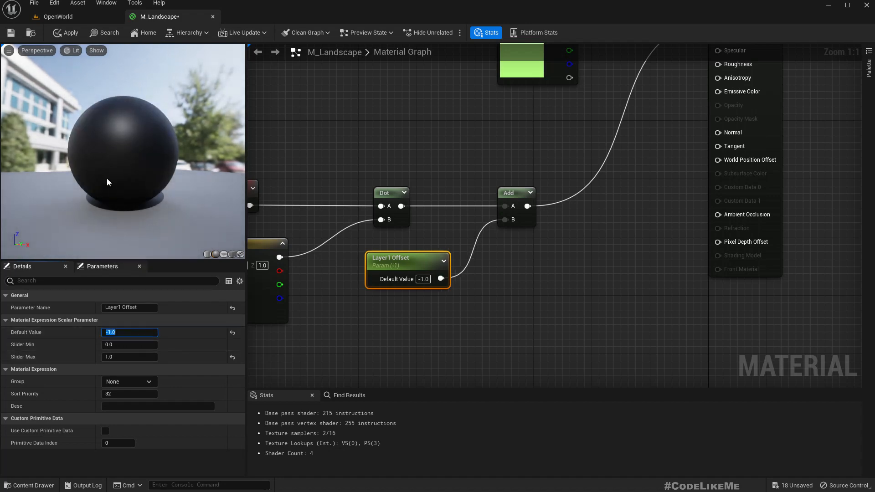
mouse_move(106, 178)
mouse_down()
mouse_move(106, 215)
mouse_move(107, 193)
mouse_up()
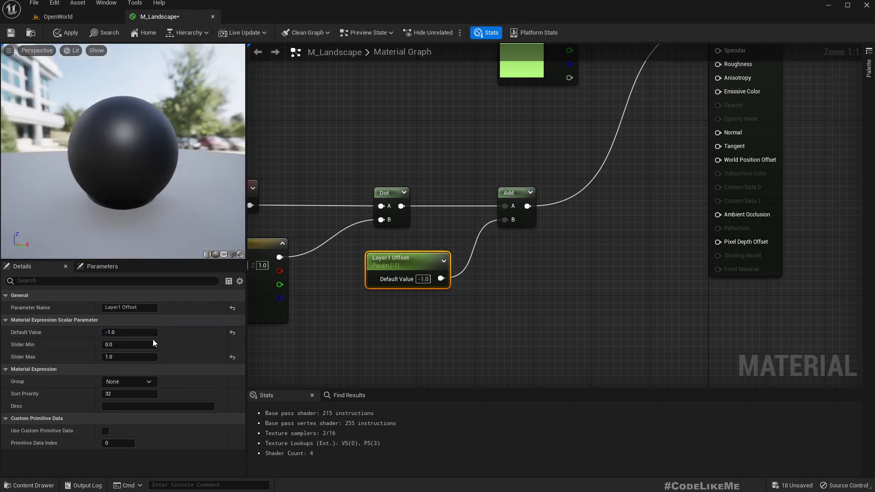
Step: Set the Layer1 Offset parameter's default value to -0.6 and inspect the upper part of the preview sphere up close
click(128, 334)
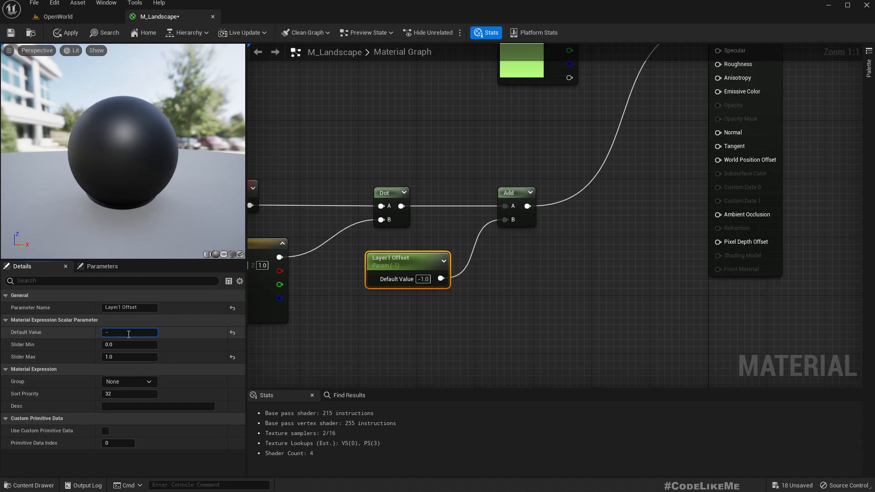
key(Return)
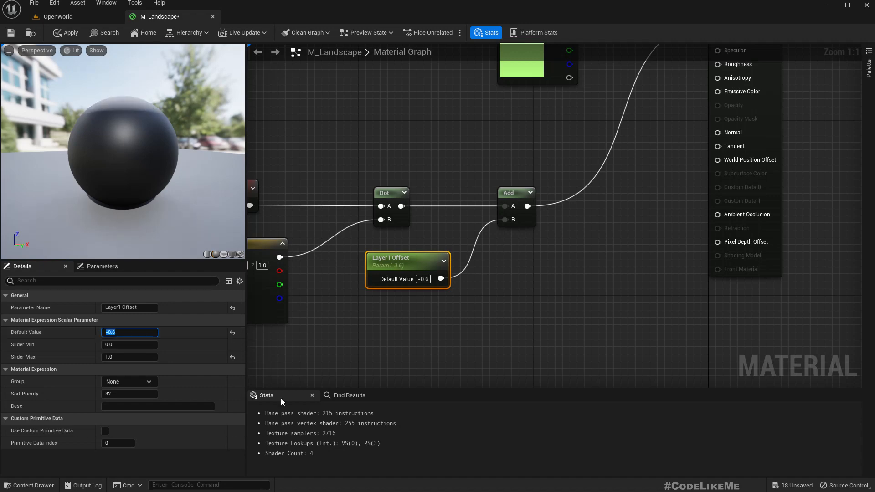
drag(118, 186, 123, 174)
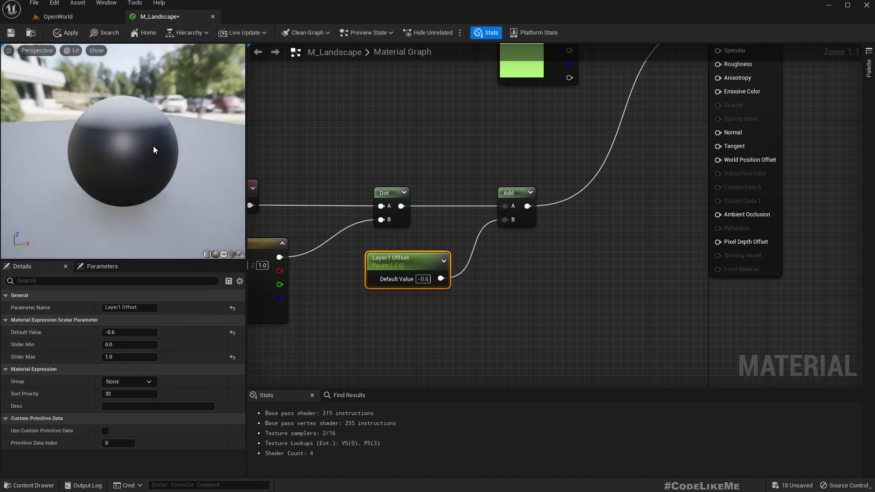
mouse_move(176, 139)
mouse_down()
mouse_move(139, 114)
mouse_move(149, 114)
mouse_up()
right_drag(149, 124, 149, 96)
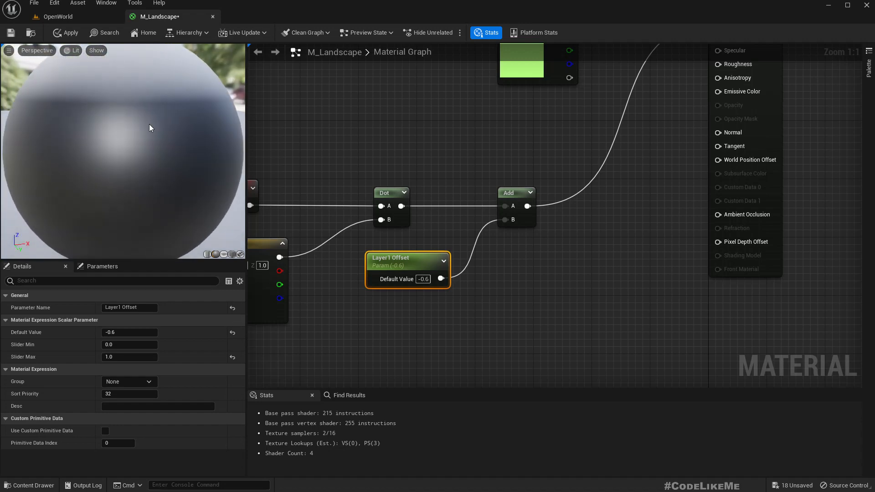
Step: Compare the slopes of the OpenWorld terrain with the light-to-dark transition on the M_Landscape preview sphere
click(69, 17)
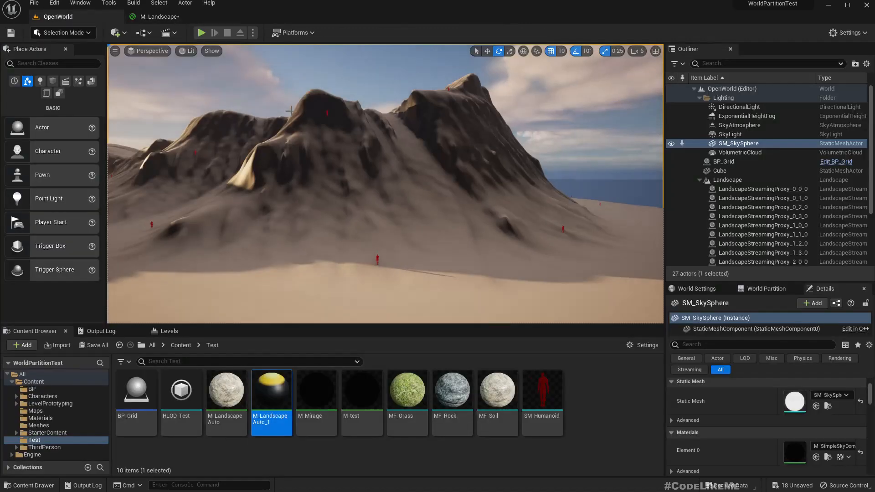
right_drag(291, 111, 492, 148)
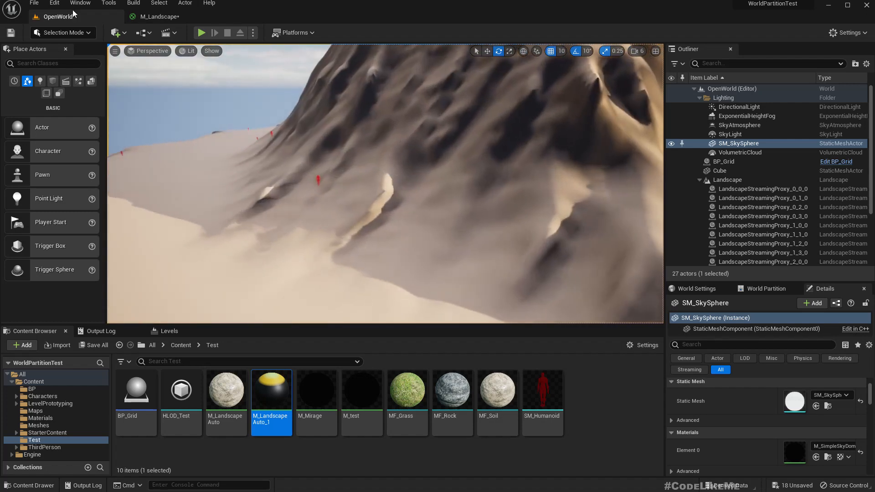
click(151, 18)
right_drag(511, 267, 592, 291)
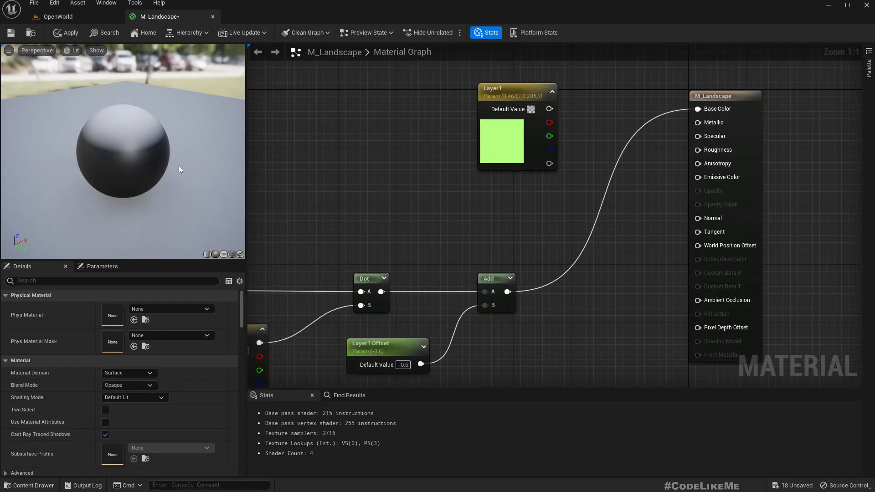
drag(179, 165, 191, 157)
right_drag(178, 165, 179, 132)
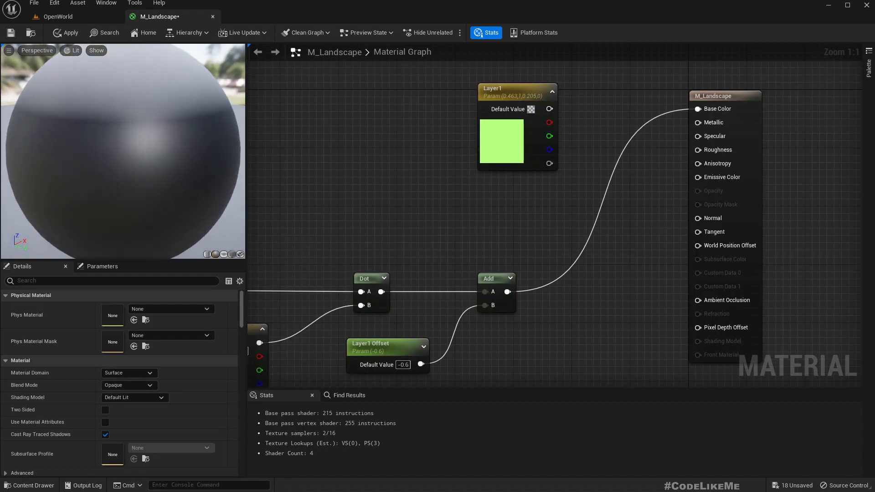
drag(33, 126, 73, 128)
right_drag(33, 125, 33, 105)
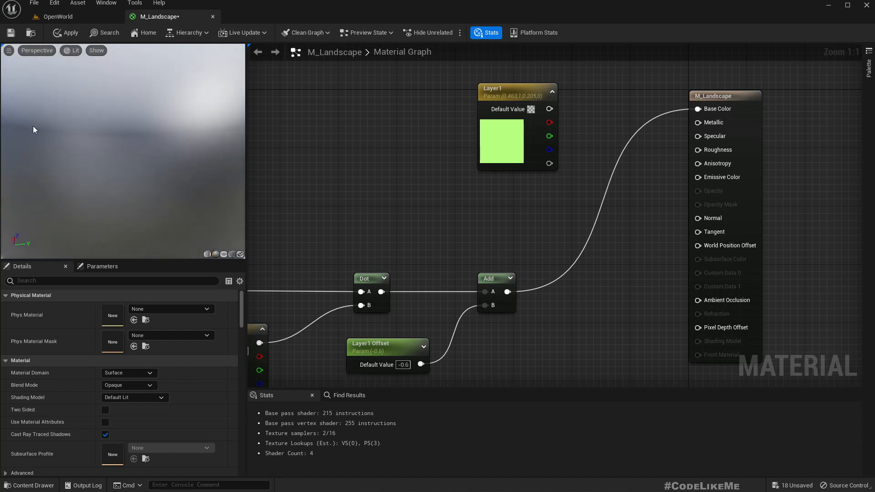
drag(97, 129, 98, 111)
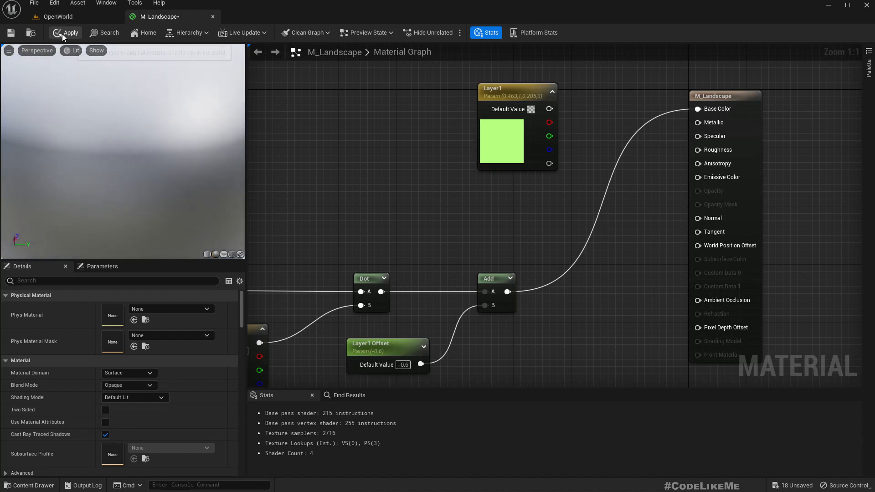
Step: Examine the mountain slopes in the OpenWorld level up close and return to the M_Landscape material graph
click(59, 17)
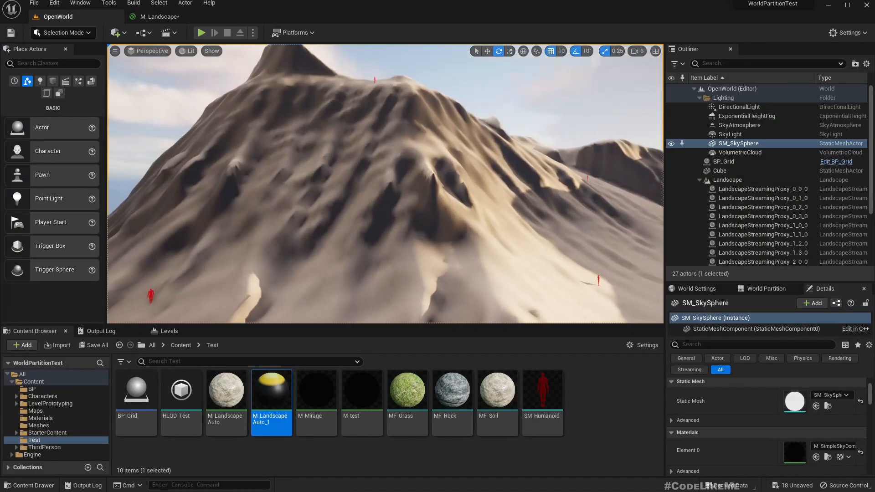
key(w)
right_drag(386, 184, 365, 205)
key(w)
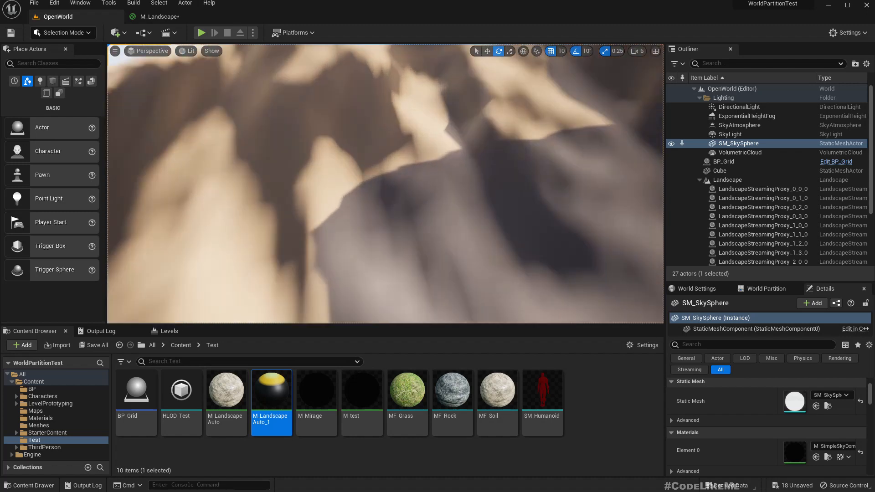
mouse_move(323, 141)
right_down()
mouse_move(333, 151)
mouse_move(333, 137)
mouse_move(323, 141)
right_up()
key(s)
key(w)
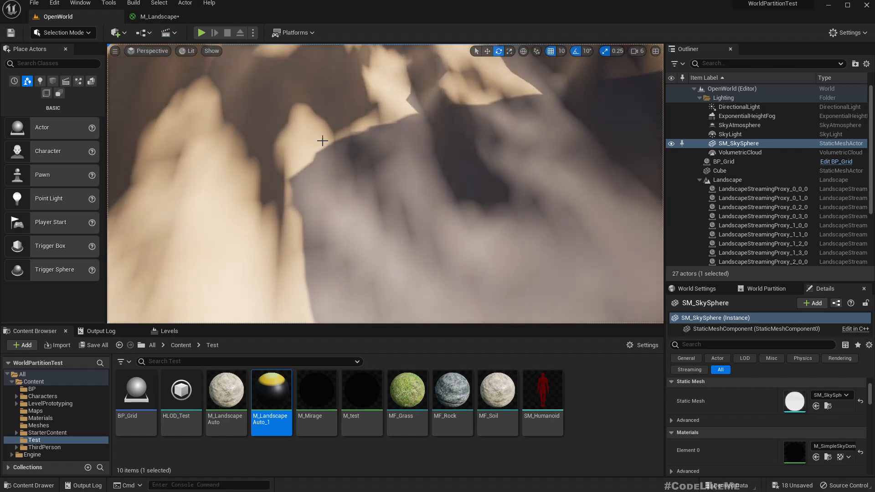
click(159, 17)
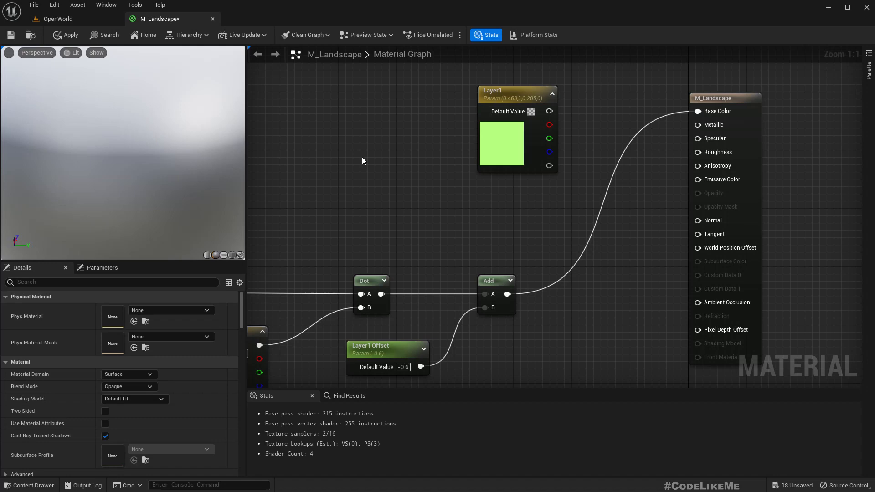
right_drag(365, 196, 392, 124)
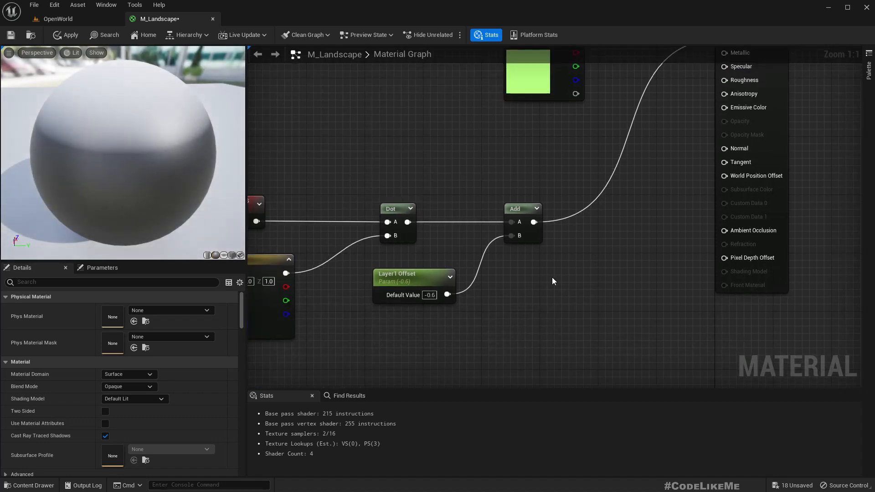
scroll(554, 278, down, 3)
scroll(501, 301, up, 3)
right_drag(501, 303, 560, 275)
drag(527, 241, 578, 239)
text(*)
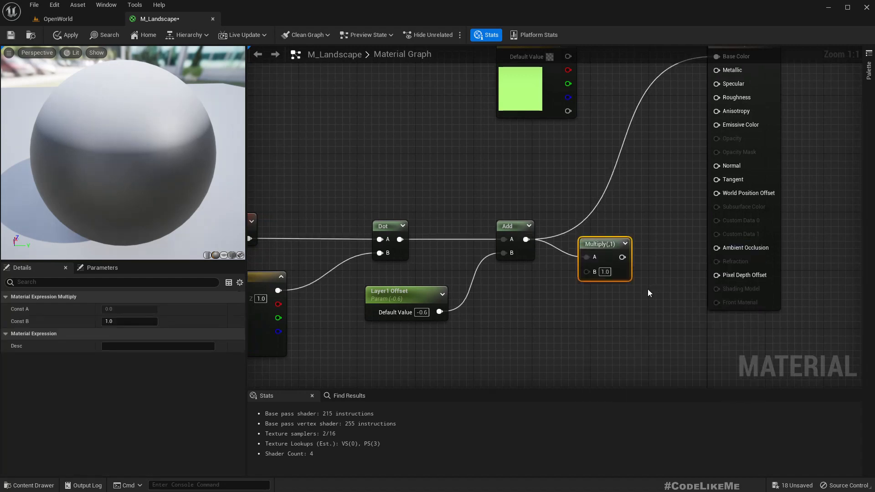
key(Delete)
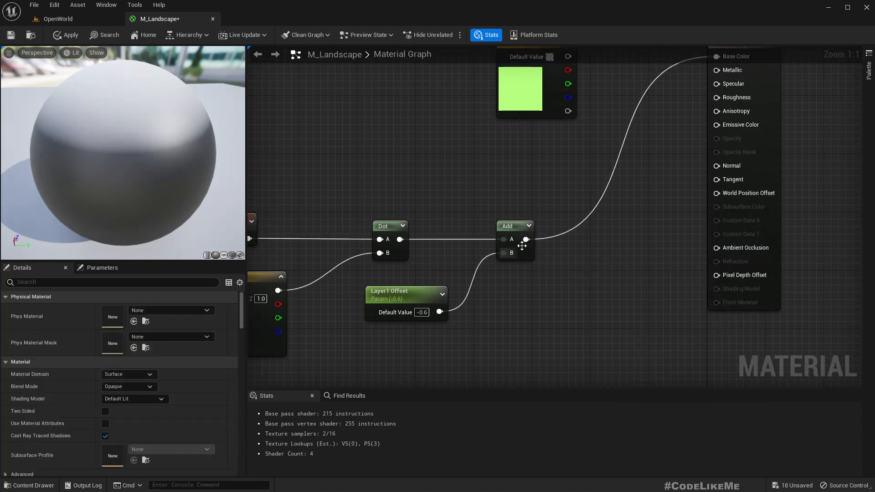
Step: Add a Power node fed by the Add output and connect its result to the Base Color input
drag(526, 240, 571, 239)
text(power)
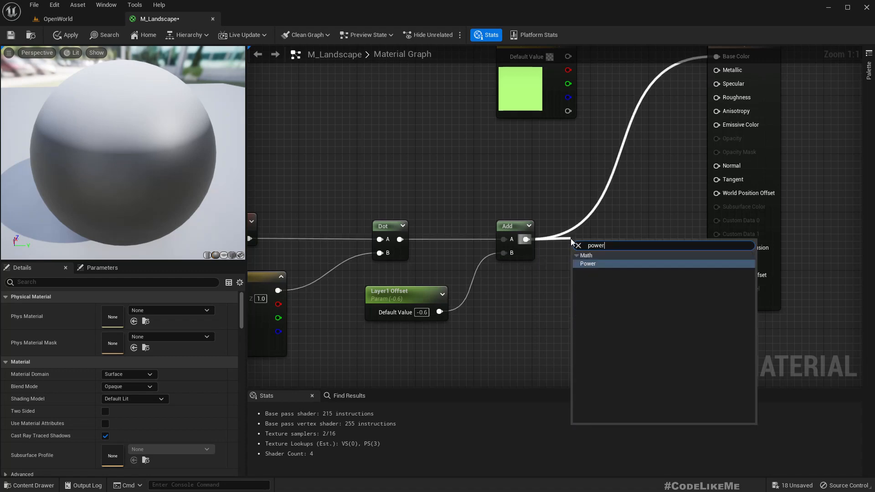
key(Return)
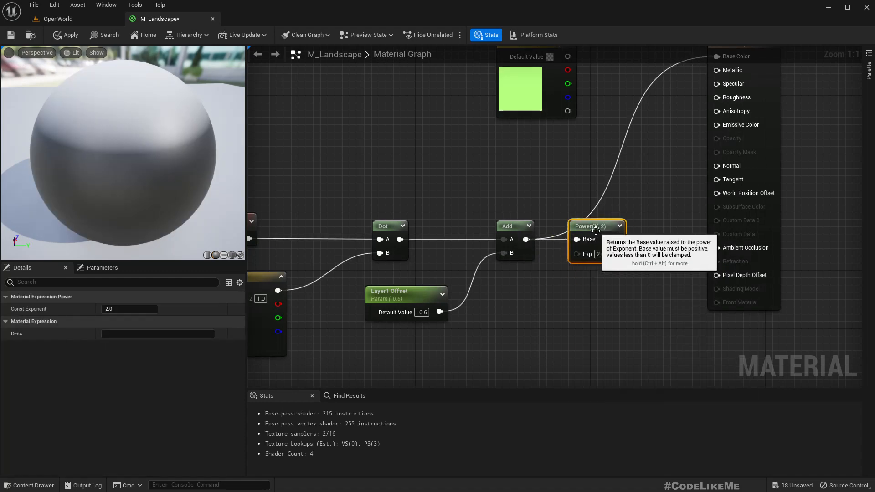
right_drag(596, 232, 530, 294)
drag(551, 302, 650, 117)
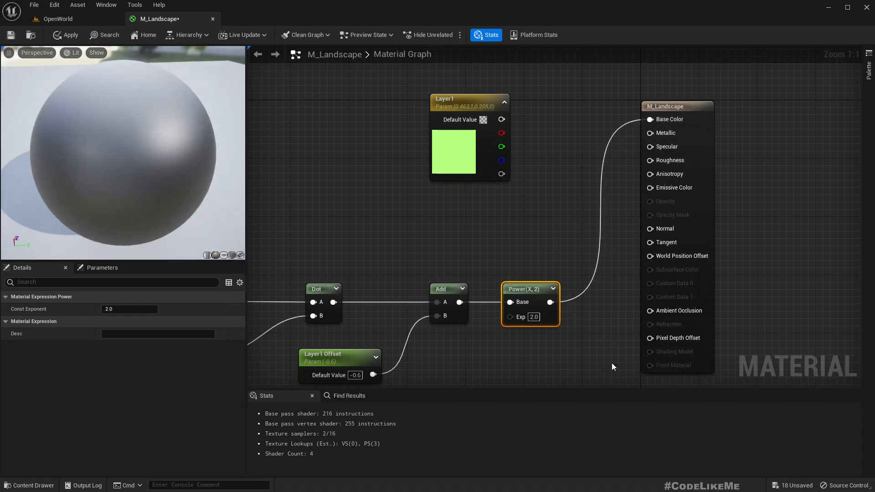
Step: Set the Power node's exponent to 1 and inspect the transition on the preview sphere
click(536, 318)
text(1)
key(Return)
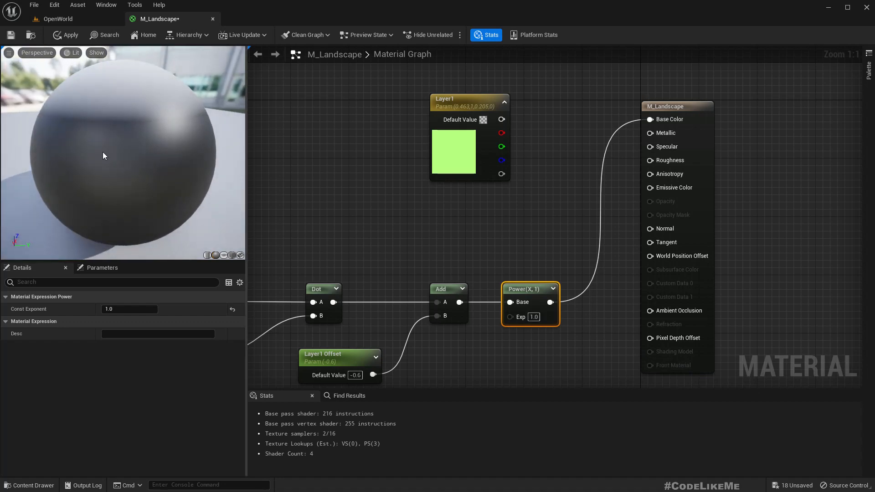
drag(102, 155, 105, 162)
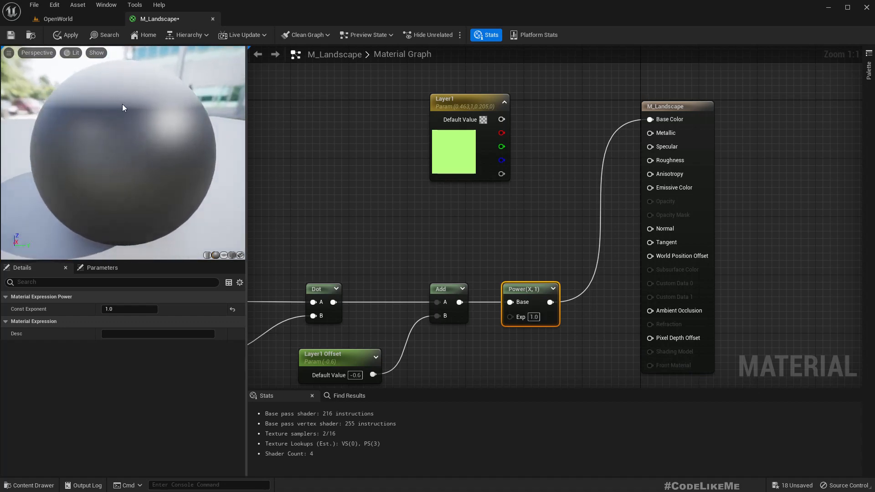
drag(123, 104, 127, 100)
right_drag(122, 104, 122, 97)
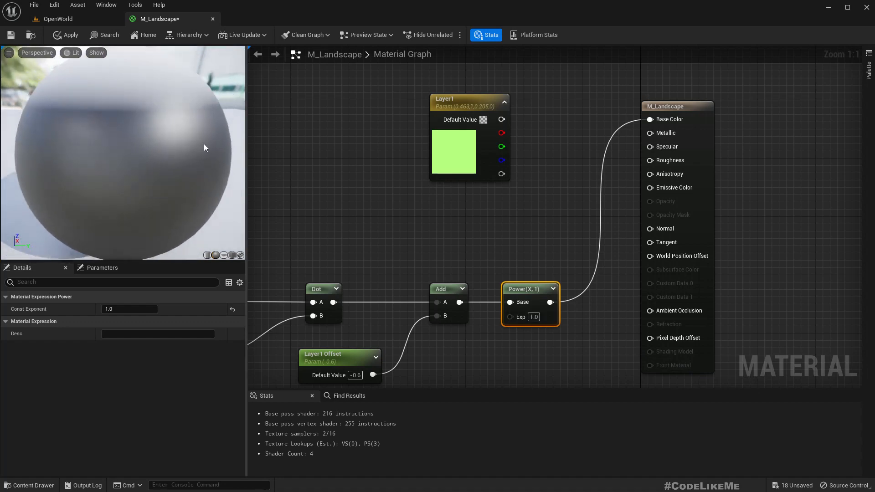
Step: Set the Power node's exponent to 2 and check the preview sphere from another angle
click(528, 316)
text(2)
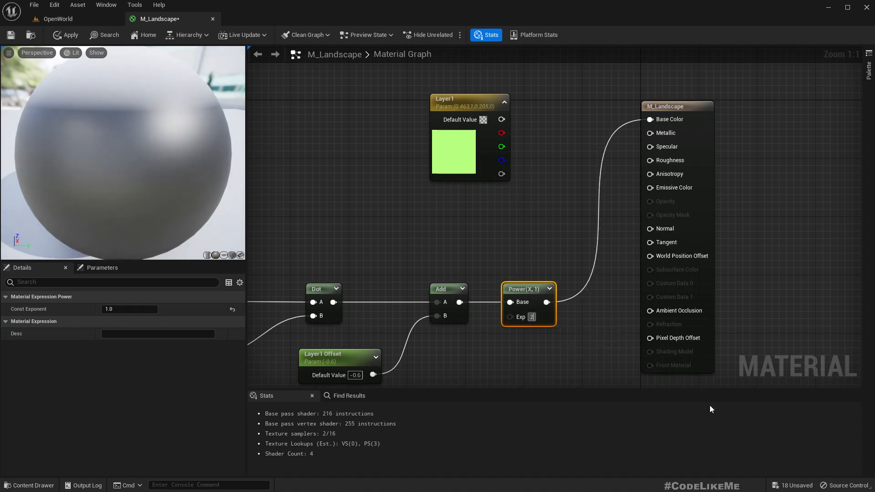
key(Return)
drag(88, 134, 123, 136)
Step: Set the Power node's exponent to 0
click(533, 316)
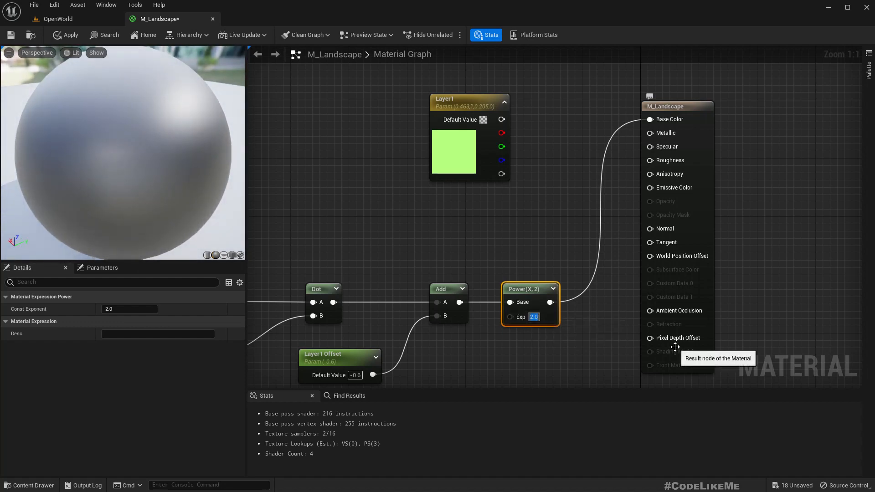
text(0)
key(Return)
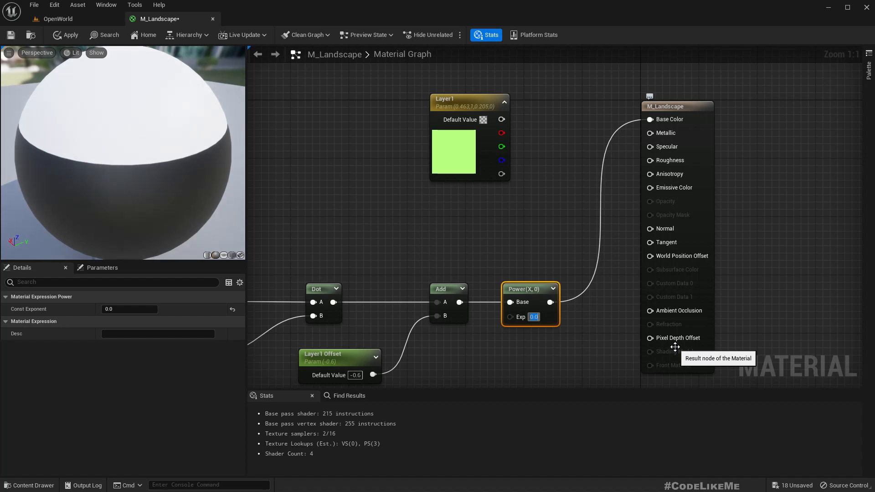
Step: Set the Power node's exponent to -1
drag(73, 199, 204, 178)
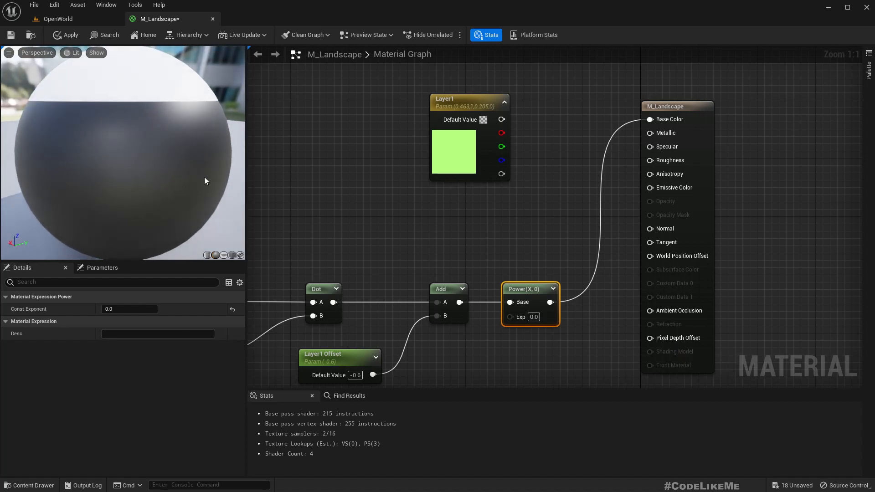
click(534, 317)
text(-1)
key(Return)
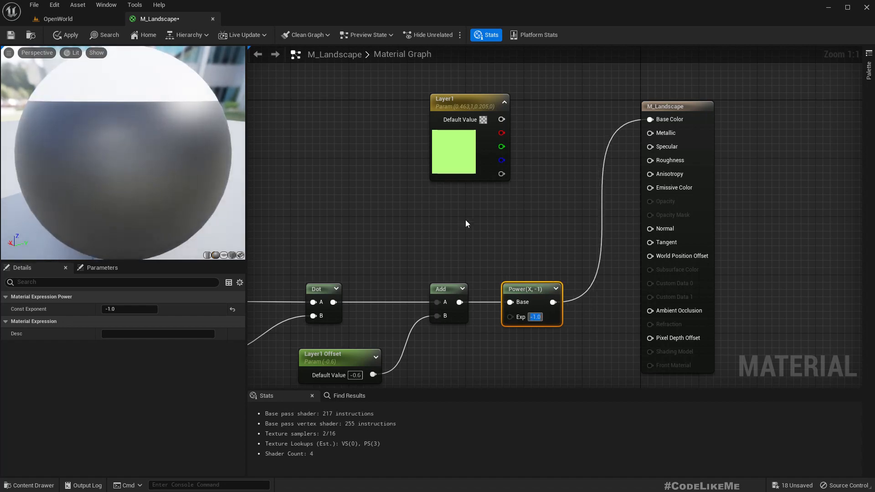
Step: Set the Power node's exponent back to 0 and inspect the transition edge up close on the preview sphere
click(546, 319)
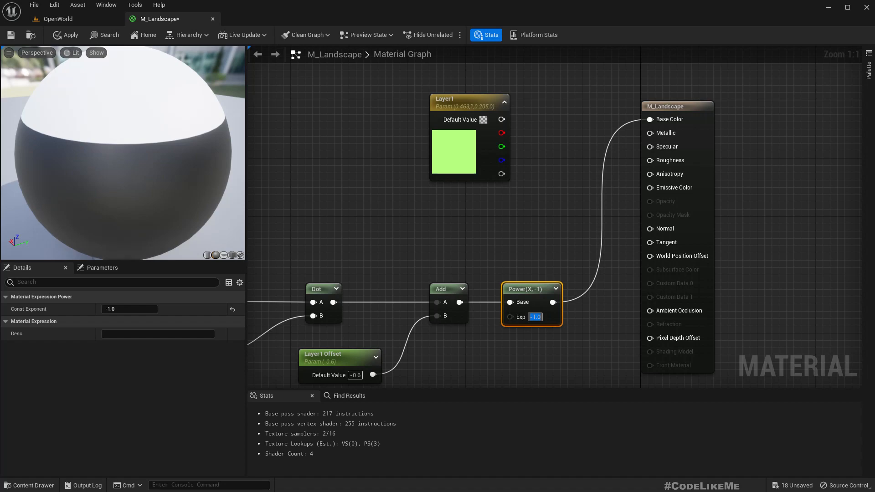
text(0)
key(Return)
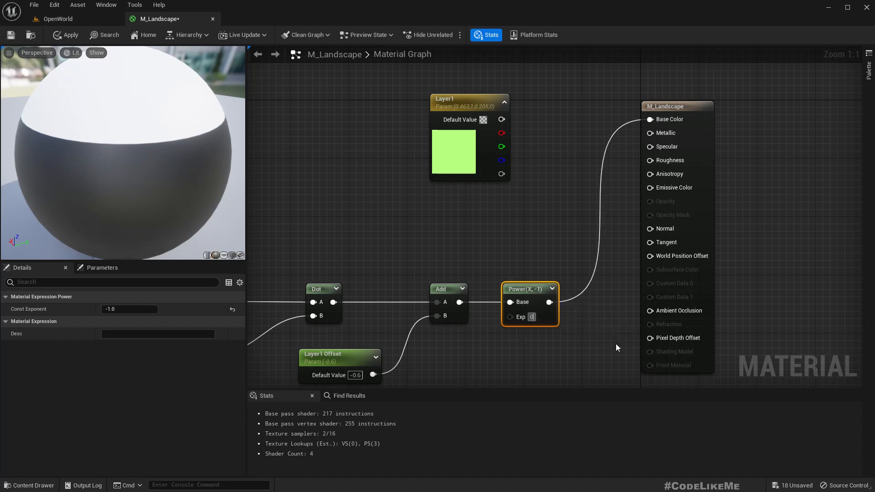
scroll(166, 135, up, 3)
scroll(165, 135, down, 3)
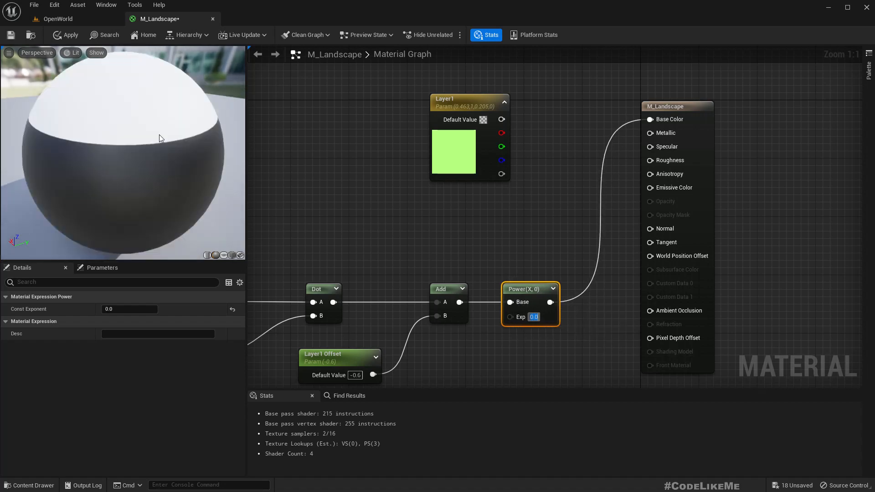
scroll(131, 136, up, 5)
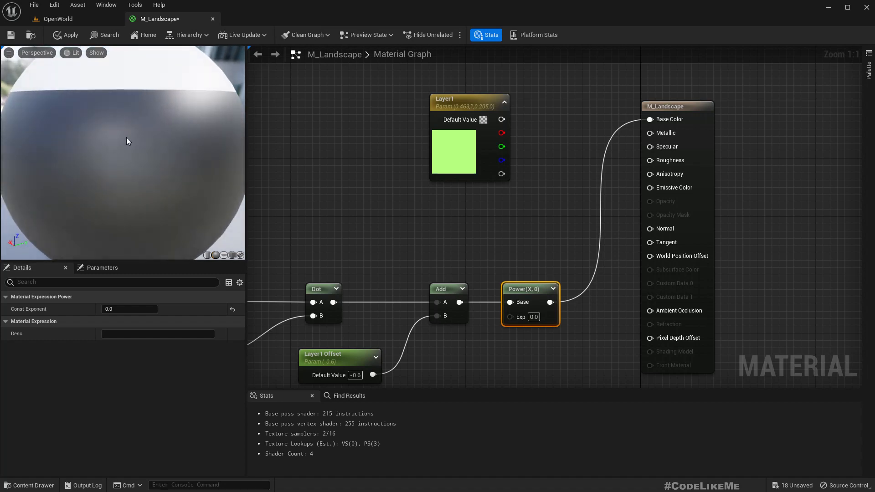
scroll(128, 141, down, 3)
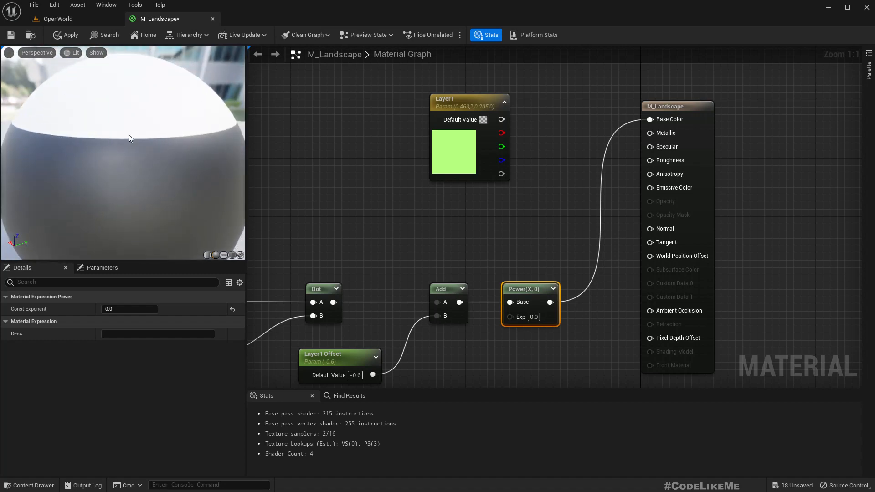
Step: Set the Power node's exponent to 0.3 and examine the transition edge on the preview sphere
click(534, 316)
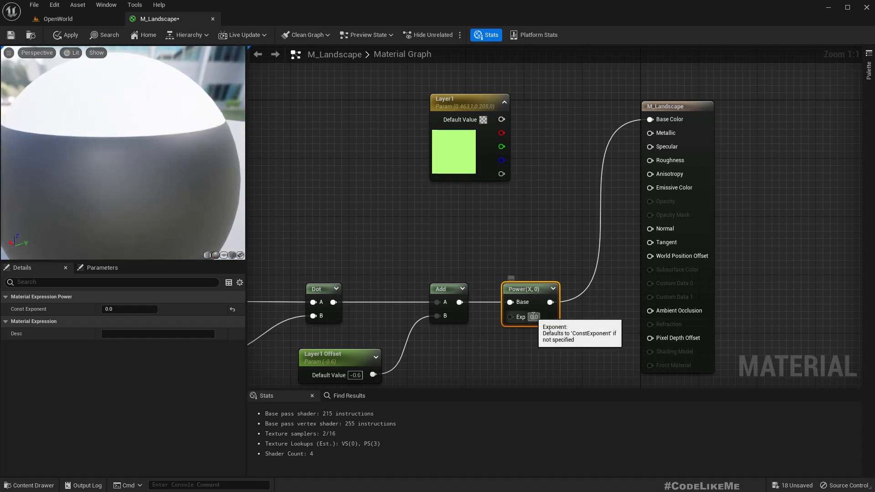
text(0.3)
key(Return)
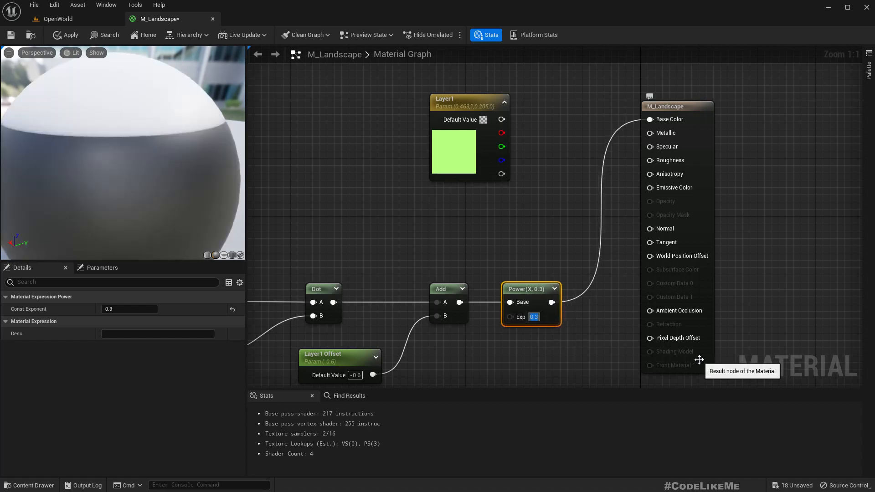
right_drag(123, 152, 123, 191)
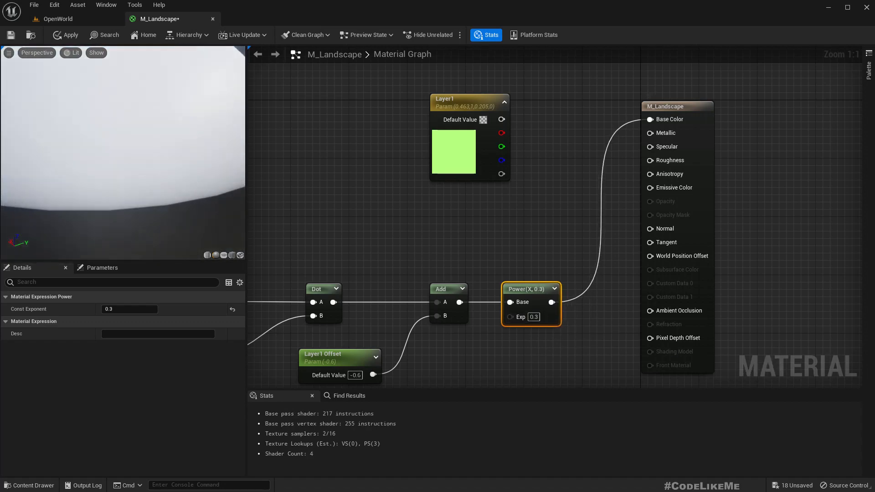
drag(123, 152, 123, 118)
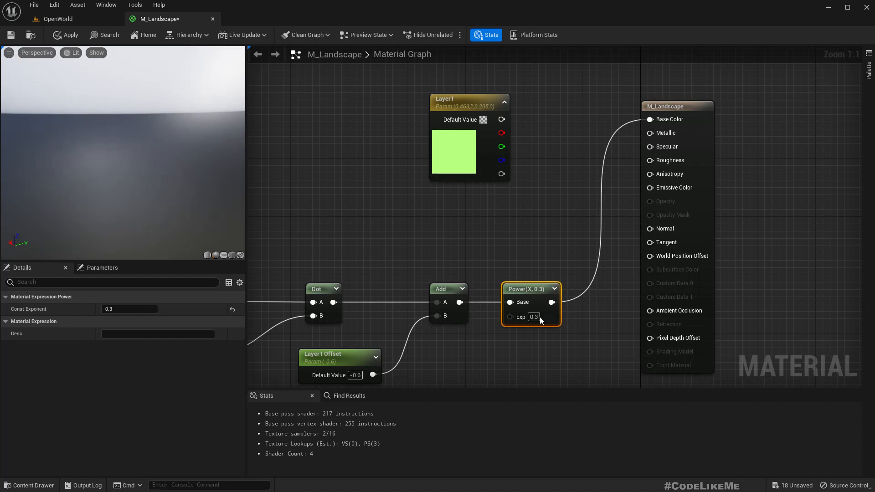
Step: Set the Power node's exponent to 0.5
click(540, 317)
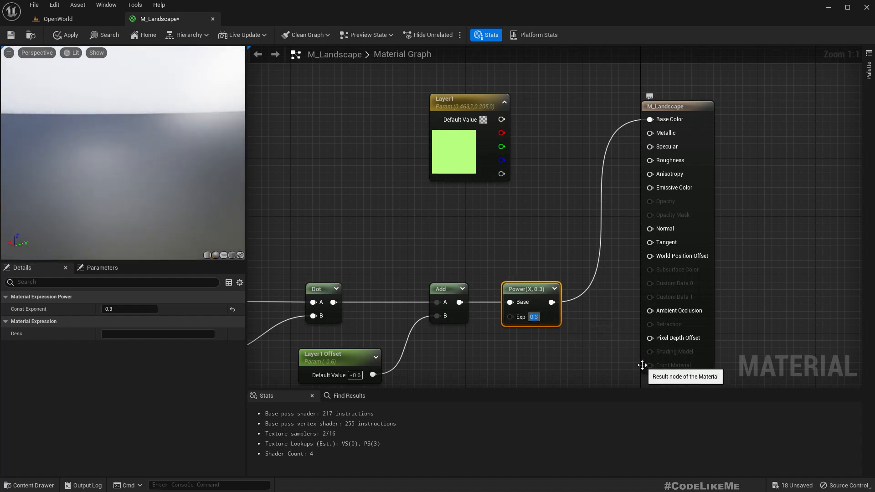
text(0.5)
key(Return)
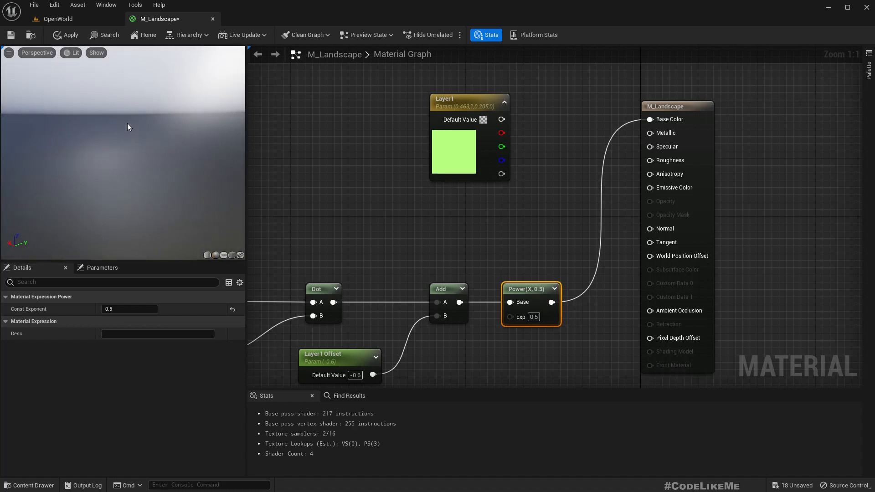
Step: Set the Power node's exponent to 1 and check the whole preview sphere
click(534, 317)
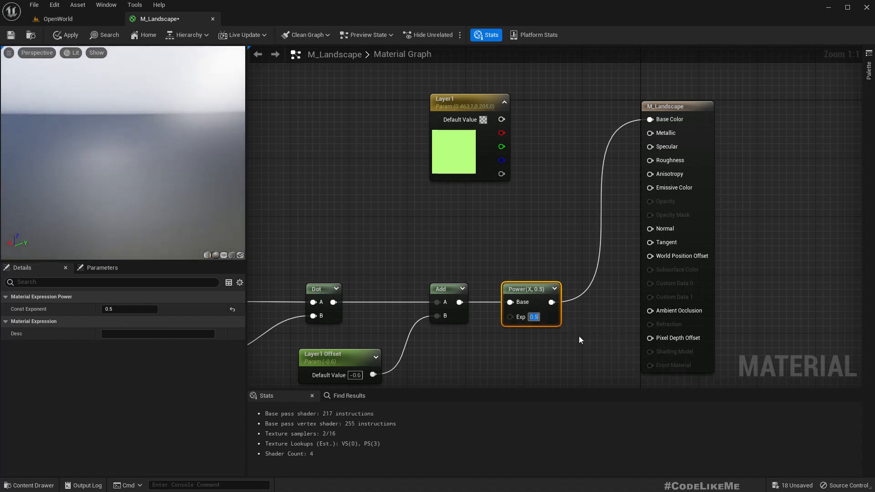
text(1)
key(Return)
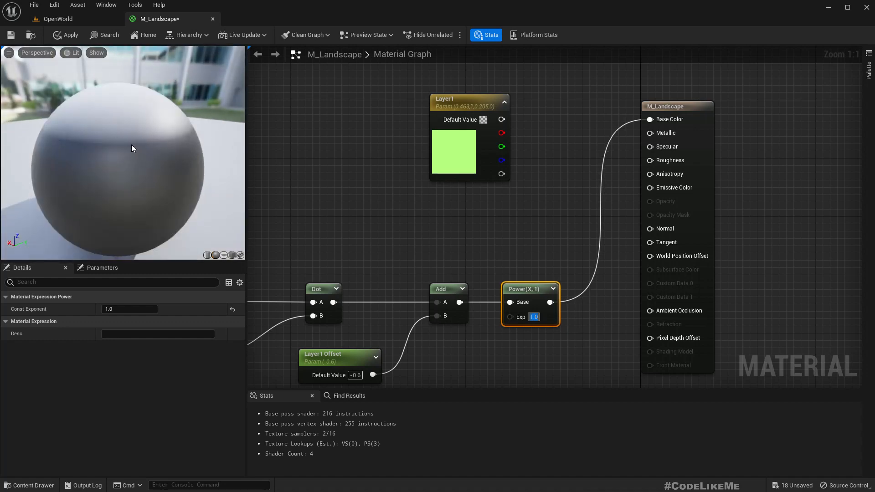
Step: Set the Power node's exponent to 0.6
click(534, 317)
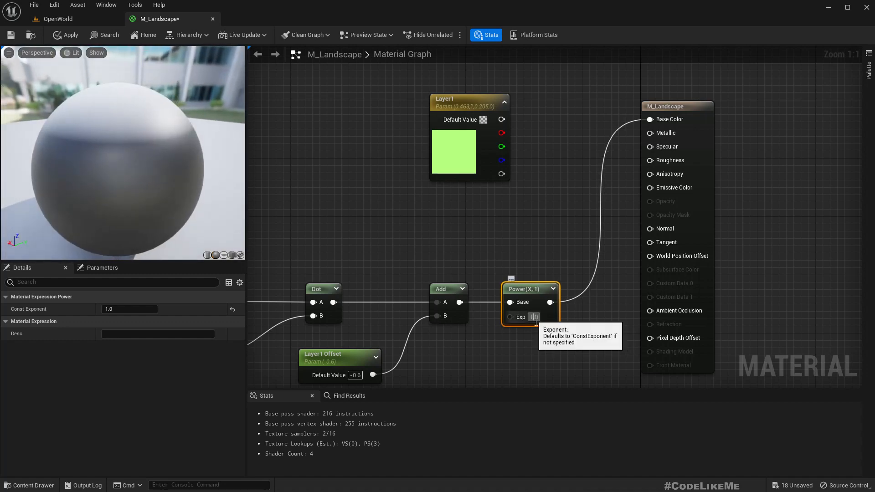
text(0.6)
key(Return)
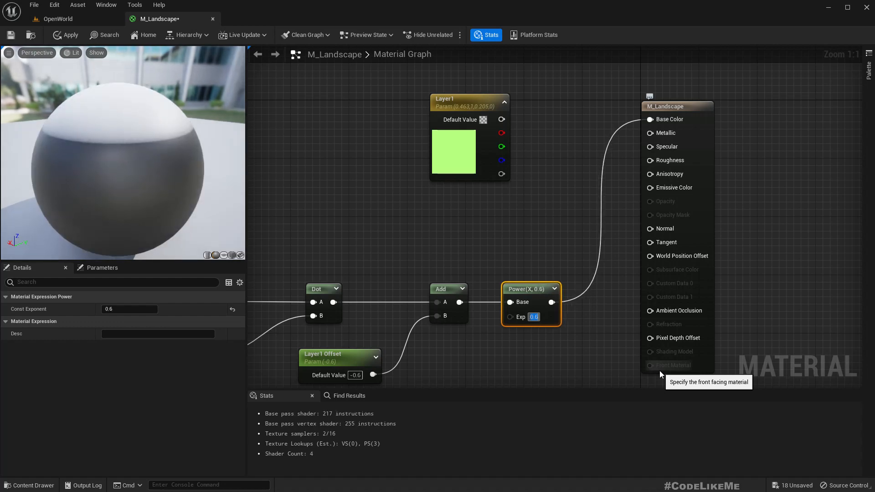
Step: Apply the material changes and check the terrain in the OpenWorld level, returning to the M_Landscape graph
click(59, 38)
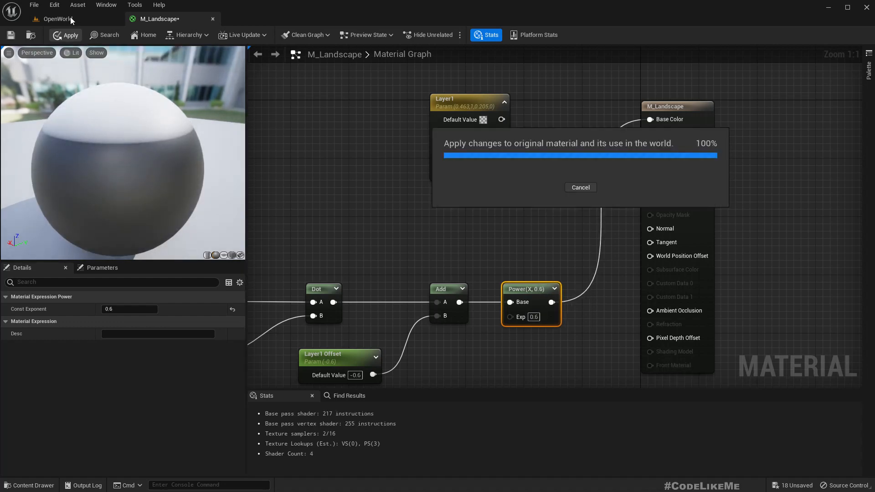
click(71, 17)
mouse_move(385, 185)
right_down()
mouse_move(365, 173)
mouse_move(383, 178)
mouse_move(365, 182)
mouse_move(437, 187)
mouse_move(419, 182)
mouse_move(411, 201)
mouse_move(388, 184)
right_up()
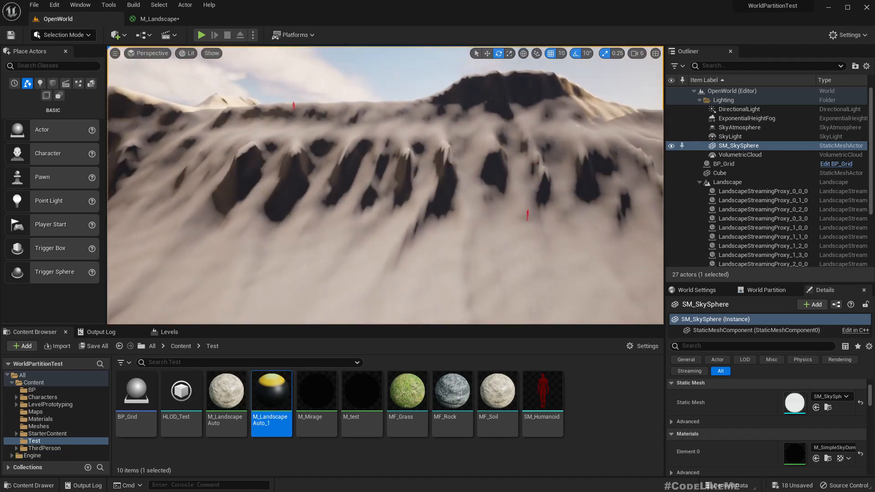
click(180, 21)
right_drag(496, 346, 485, 258)
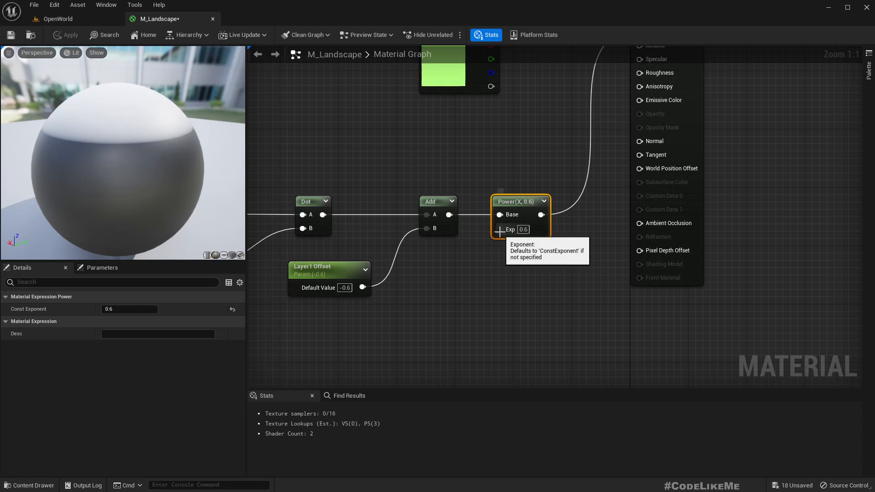
click(523, 229)
right_drag(628, 287, 642, 292)
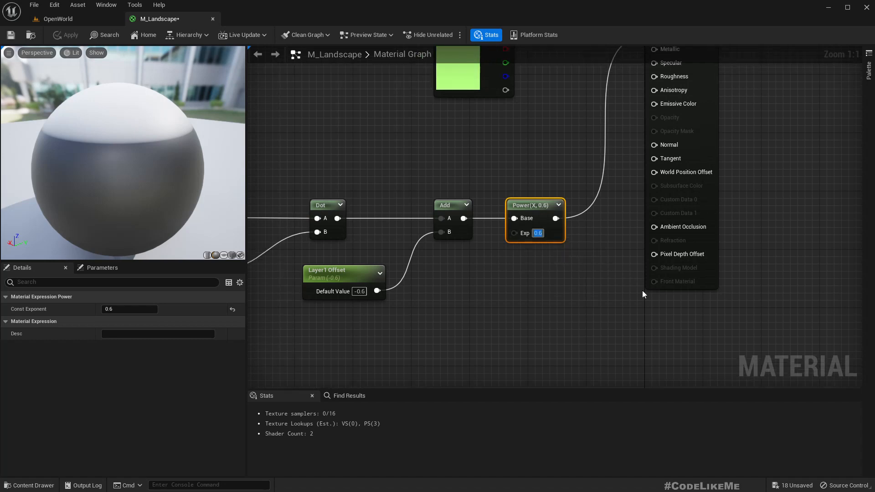
right_drag(522, 271, 546, 284)
drag(539, 246, 511, 286)
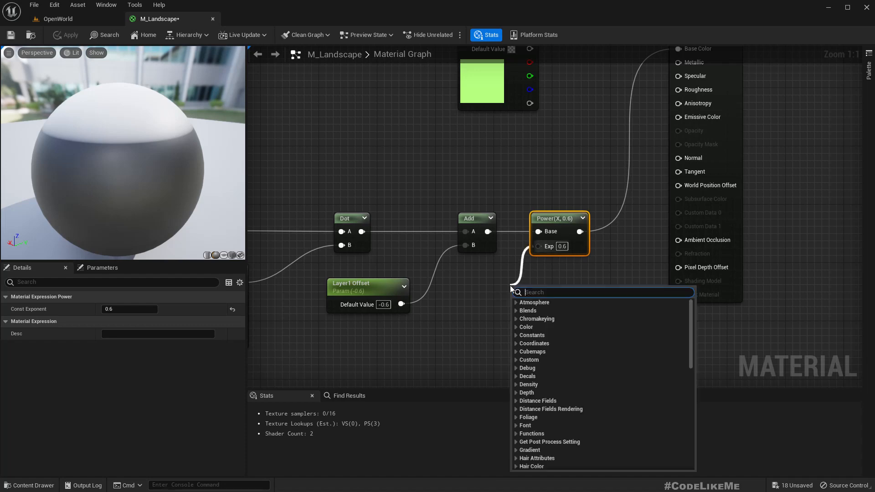
right_drag(485, 296, 465, 290)
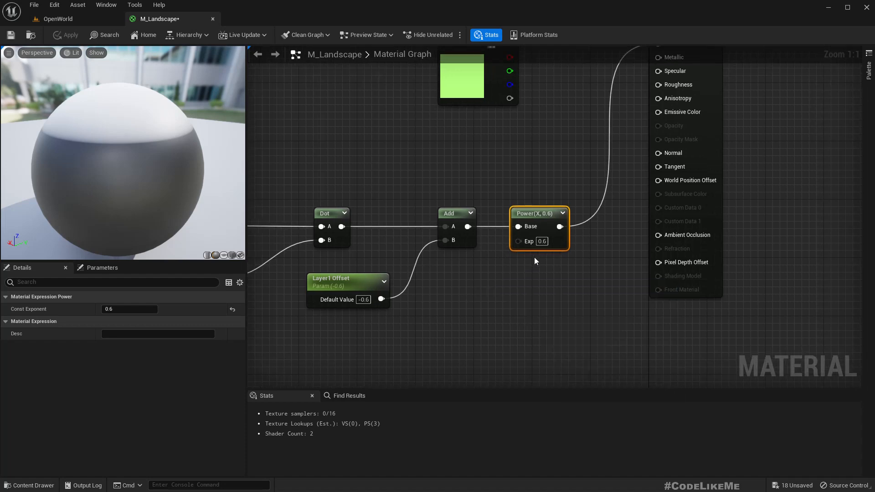
click(543, 242)
right_drag(506, 275, 514, 256)
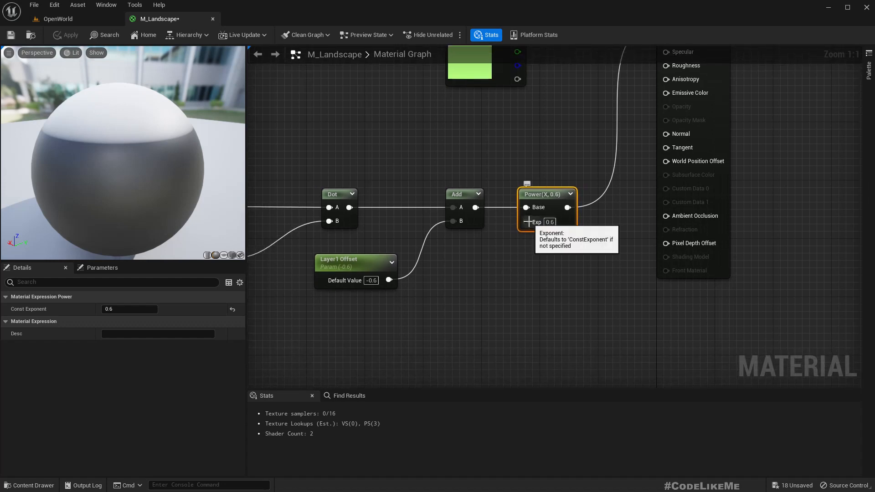
drag(527, 222, 495, 277)
text(-)
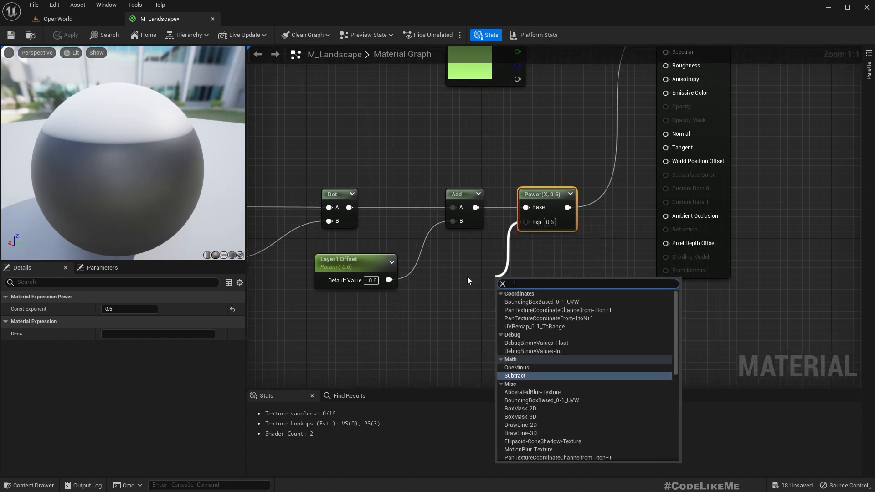
key(Return)
key(Delete)
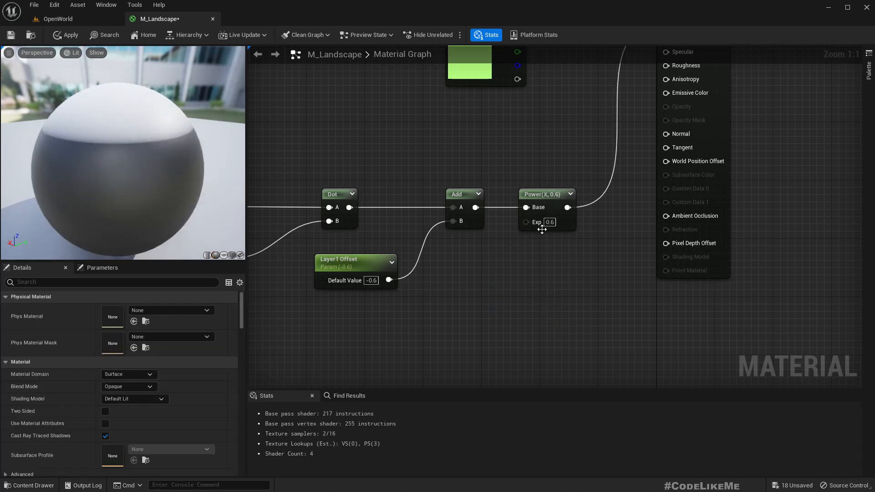
Step: Add a Divide node feeding the Power node's exponent input and place it below the Add node
drag(530, 223, 500, 265)
text(/)
key(Return)
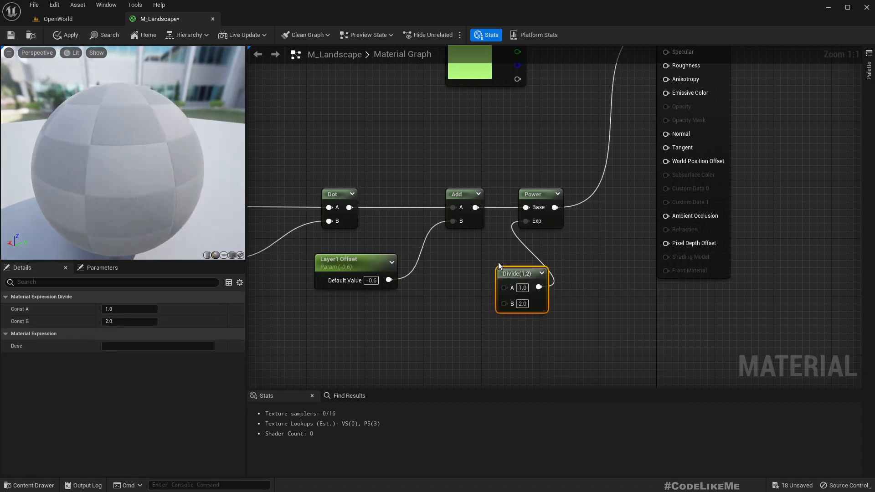
drag(511, 267, 483, 261)
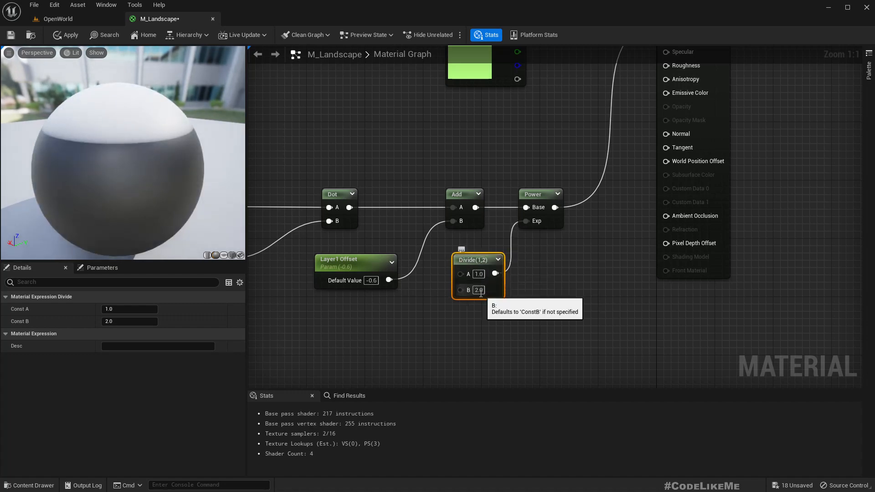
Step: Promote the Divide node's B input to a parameter named "Layer1 Sharpness" and place it below the Layer1 Offset node
right_click(461, 290)
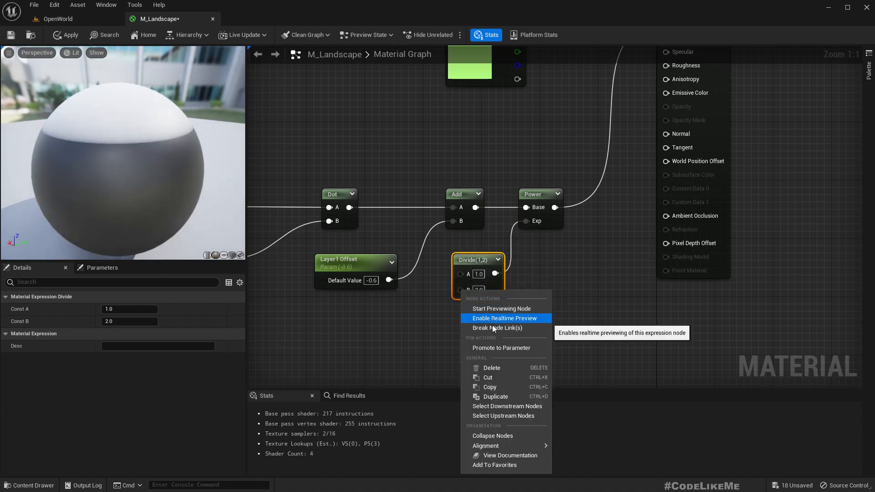
click(497, 348)
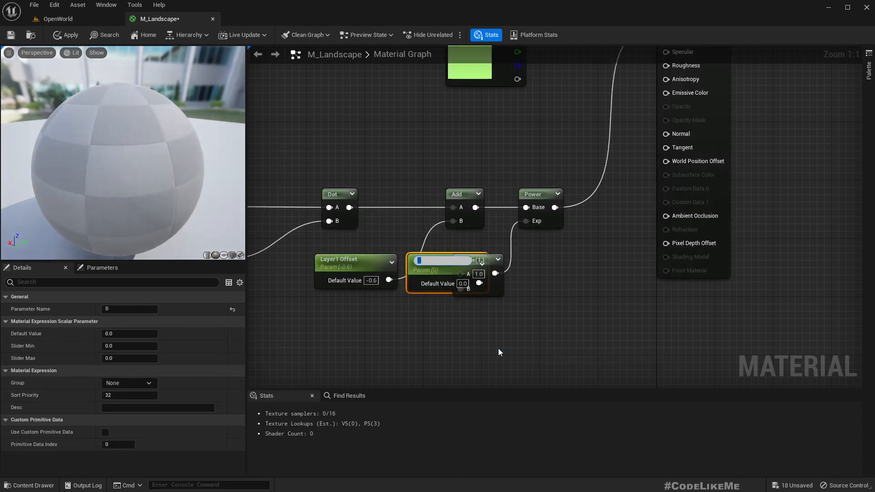
text(SLa)
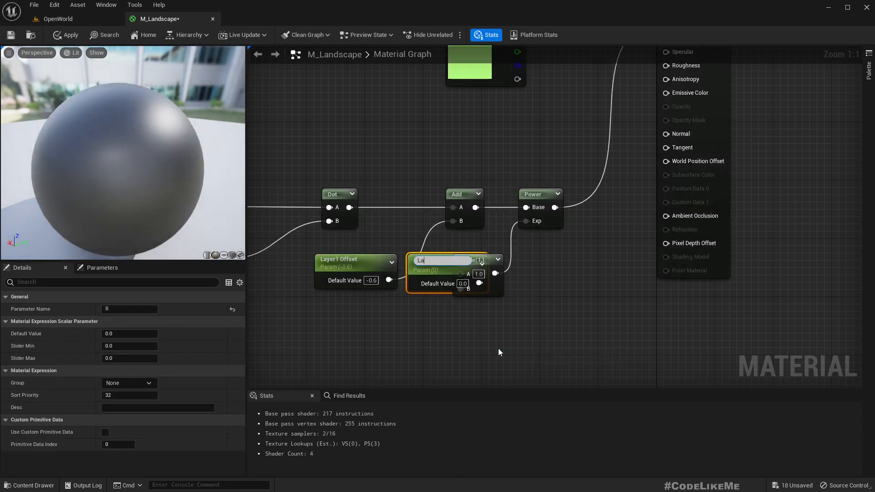
text(yer1)
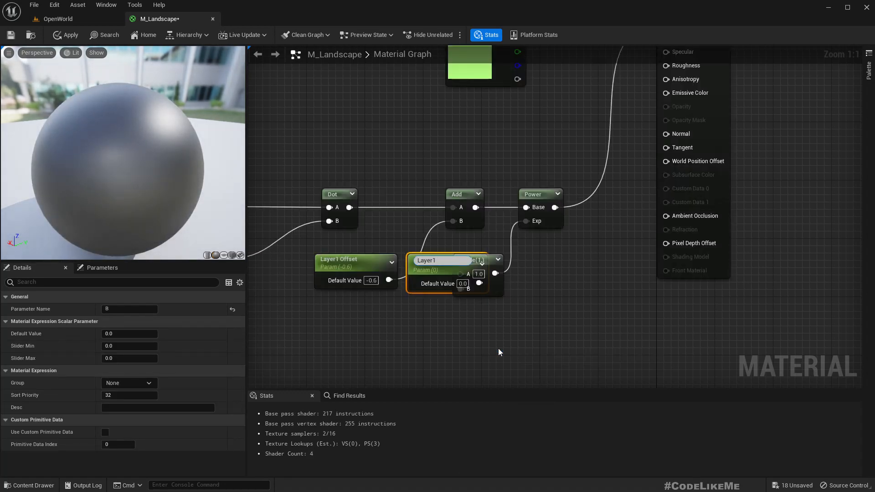
text( Sharpness)
key(Return)
drag(433, 269, 342, 313)
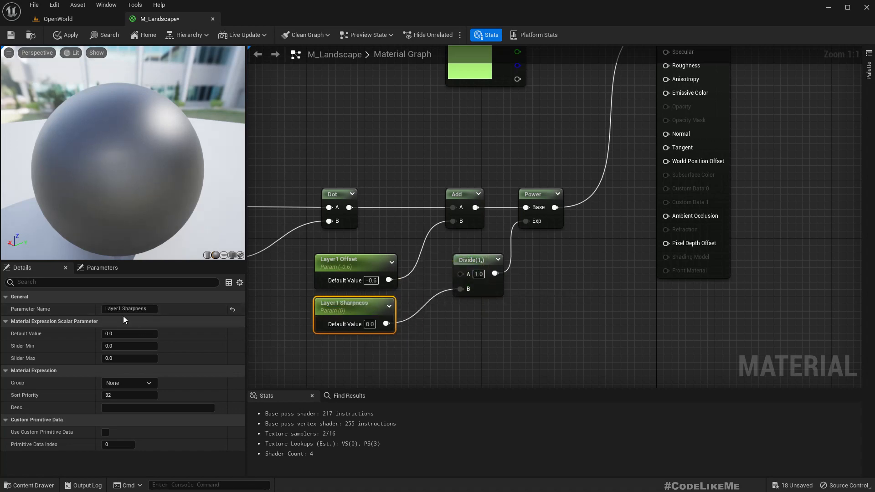
Step: Set the Layer1 Sharpness parameter's slider minimum to 10 and slider maximum to 0.1
click(121, 335)
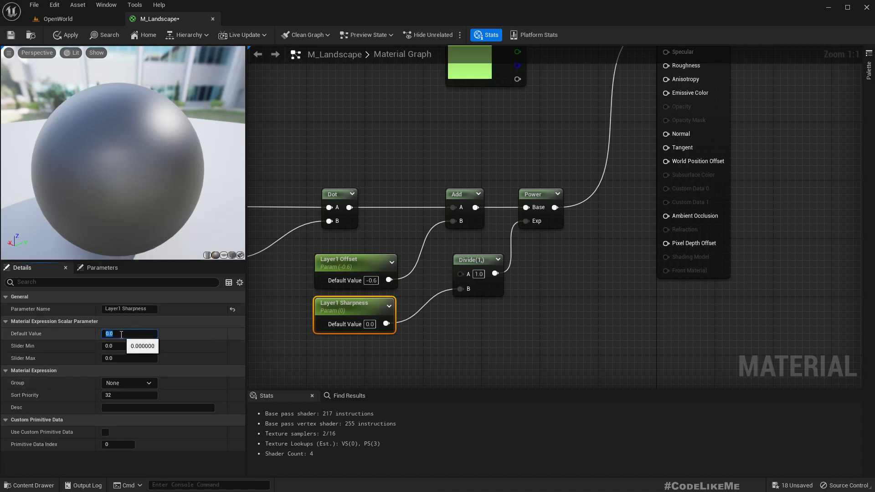
key(Tab)
text(10)
key(Tab)
text(0.1)
key(Return)
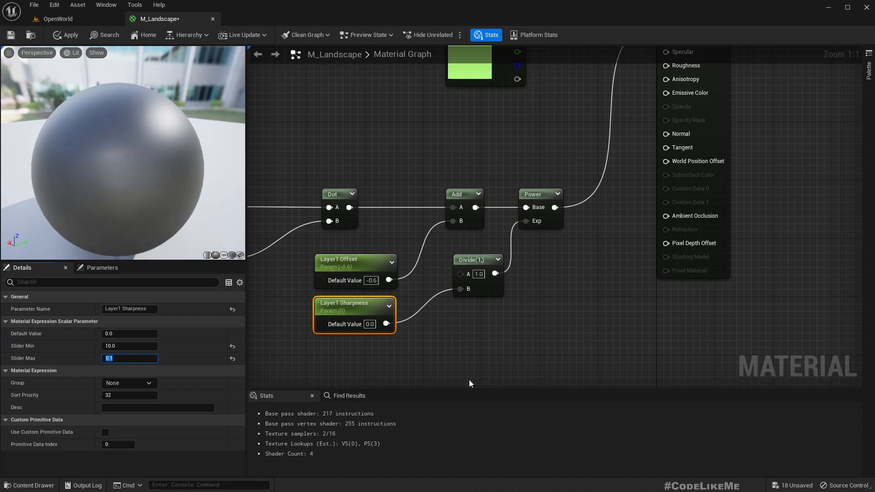
Step: Try default values of 0.1 and 1.0 for the Layer1 Sharpness parameter
right_drag(469, 335, 485, 346)
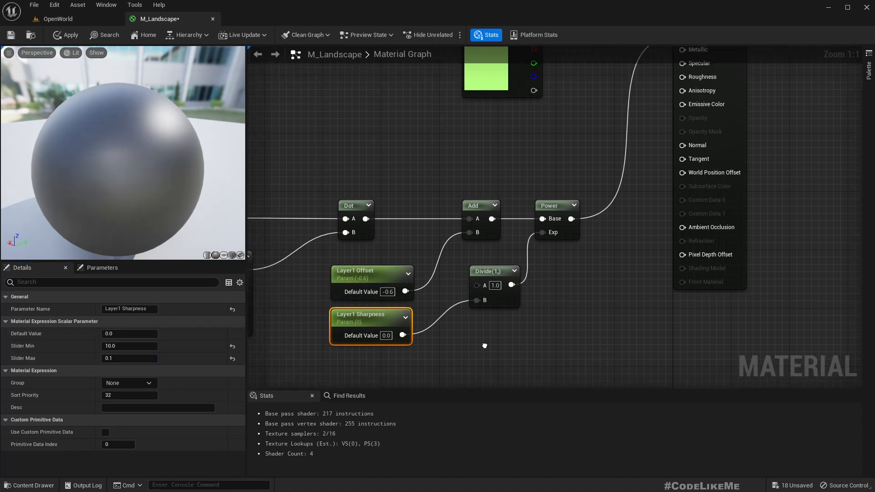
click(129, 334)
text(0.1)
key(Return)
text(1.0)
key(Return)
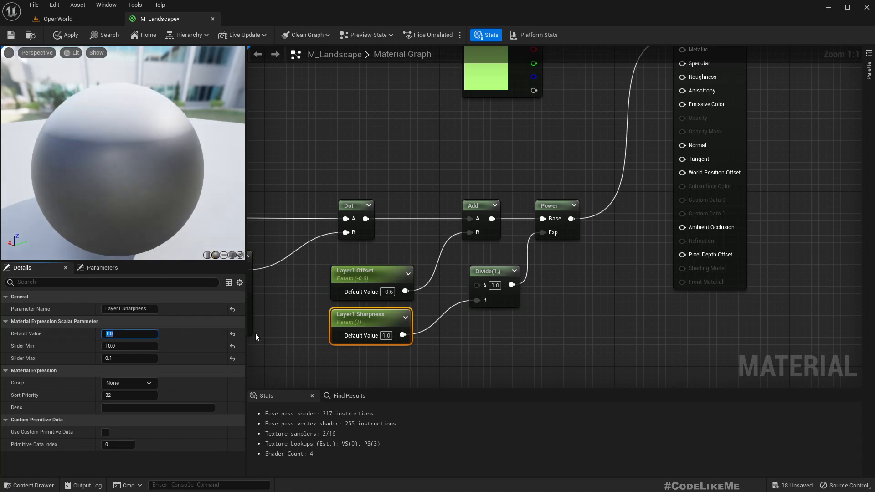
Step: Reselect the Layer1 Sharpness node, try a default value of about 0.51, and inspect the preview sphere
click(467, 352)
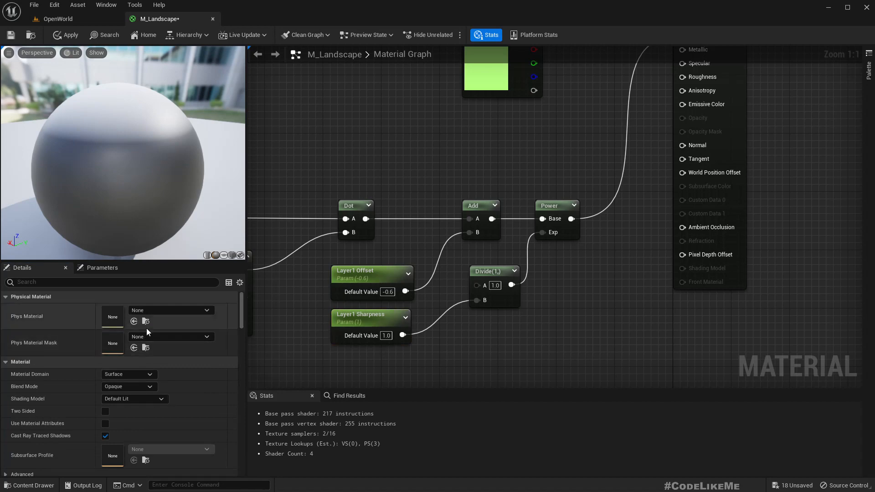
click(378, 314)
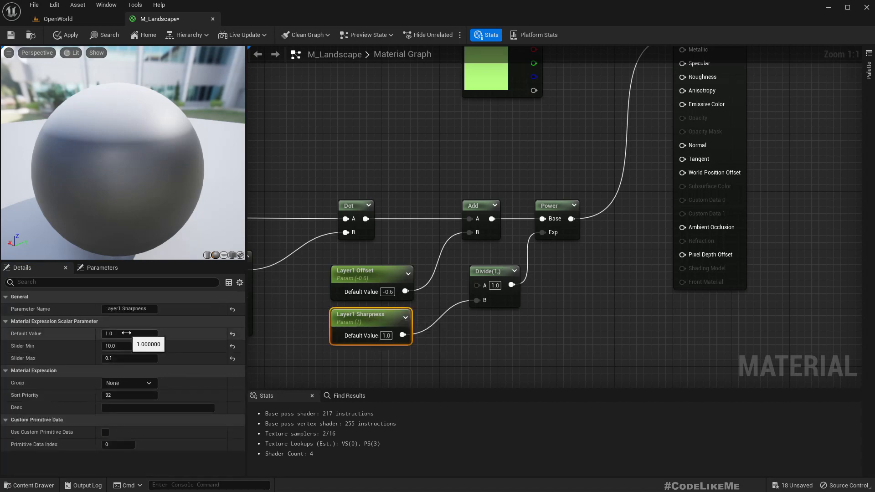
drag(127, 333, 154, 334)
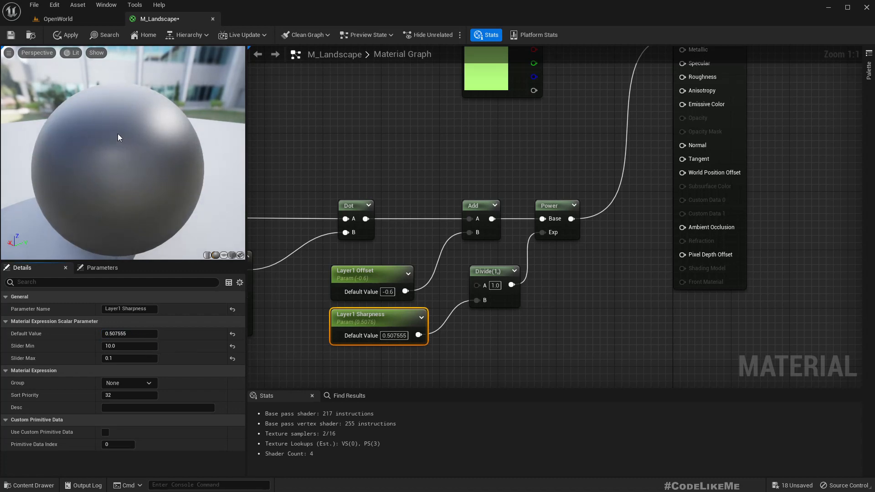
drag(118, 133, 141, 135)
Step: Try Layer1 Sharpness default values of 3, 2, 1 and 1.5, comparing the transition on the preview sphere
click(136, 334)
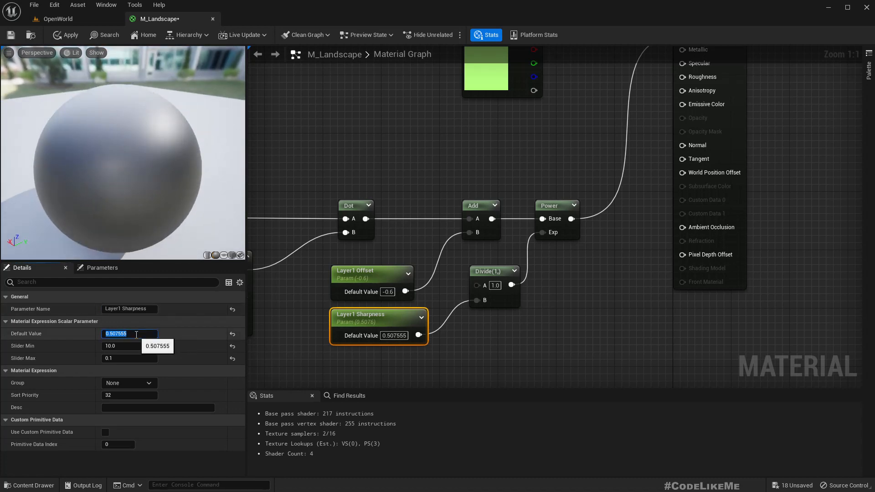
text(3)
key(Return)
text(2)
key(Return)
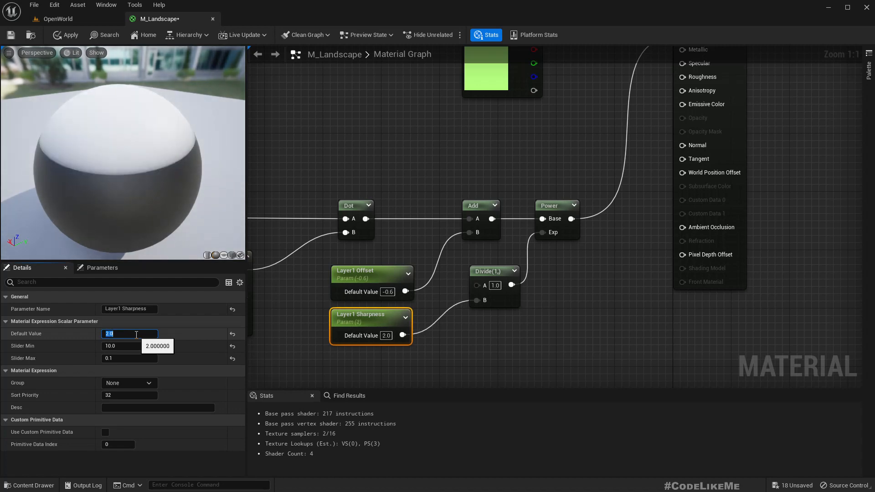
text(1)
key(Return)
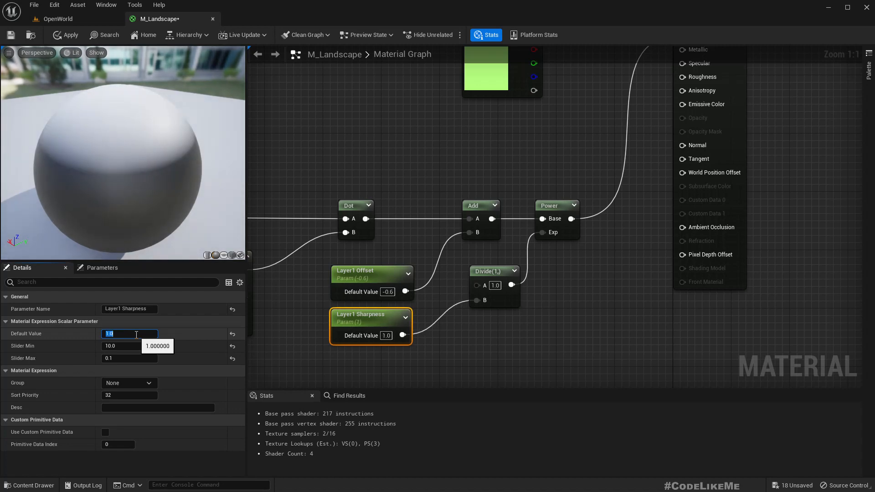
text(1.5)
key(Return)
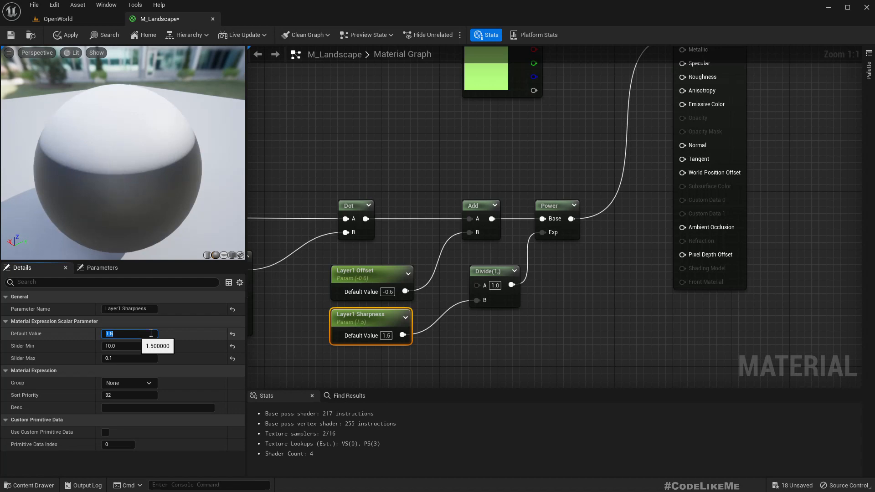
drag(133, 172, 133, 171)
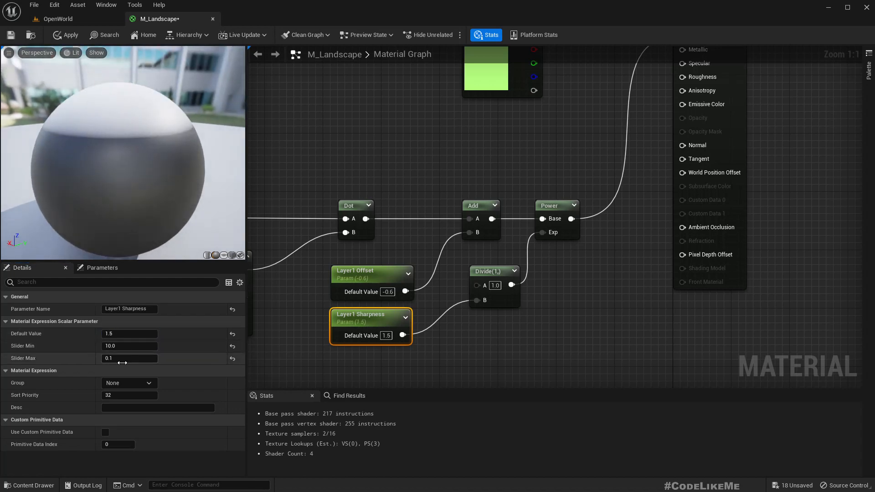
Step: Set the Layer1 Sharpness default value to 1.8 and inspect the transition on the preview sphere
click(124, 335)
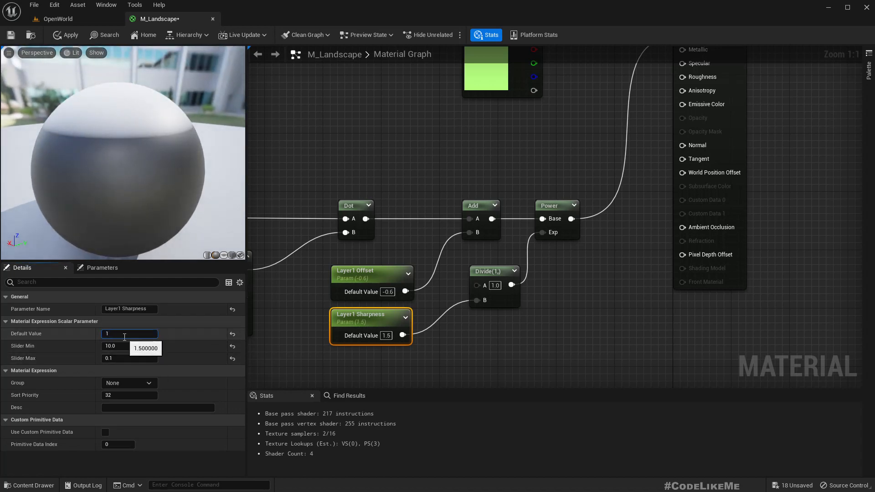
key(Return)
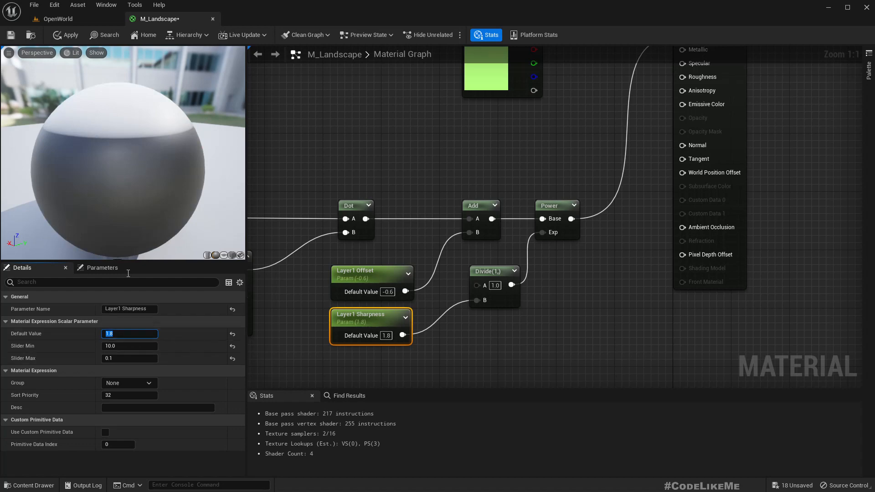
drag(132, 161, 192, 151)
right_drag(192, 152, 173, 164)
Step: Apply the material changes and inspect the mountain slopes in the OpenWorld level, returning to the M_Landscape graph
click(69, 35)
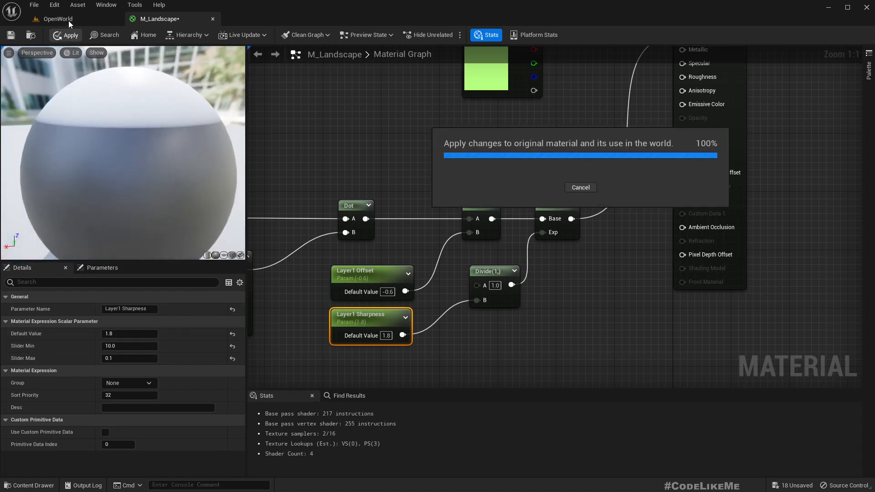
click(67, 17)
mouse_move(385, 185)
right_down()
mouse_move(438, 183)
mouse_move(392, 187)
mouse_move(428, 185)
mouse_move(410, 174)
mouse_move(484, 192)
mouse_move(510, 182)
mouse_move(396, 175)
mouse_move(483, 205)
mouse_move(511, 196)
mouse_move(533, 235)
right_up()
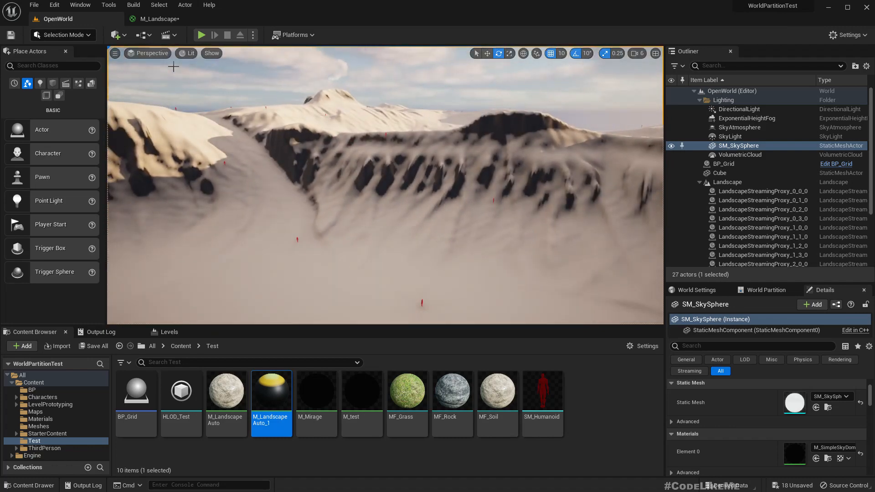
click(156, 18)
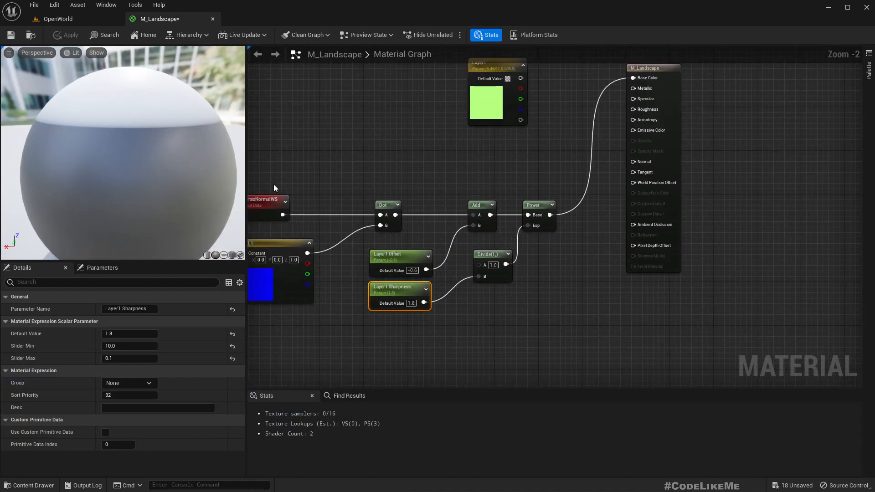
Step: Move the M_Landscape output node farther from the Power node and raise the Layer1 color node to free space beneath it
right_drag(317, 178, 255, 250)
drag(613, 145, 693, 146)
drag(420, 135, 405, 84)
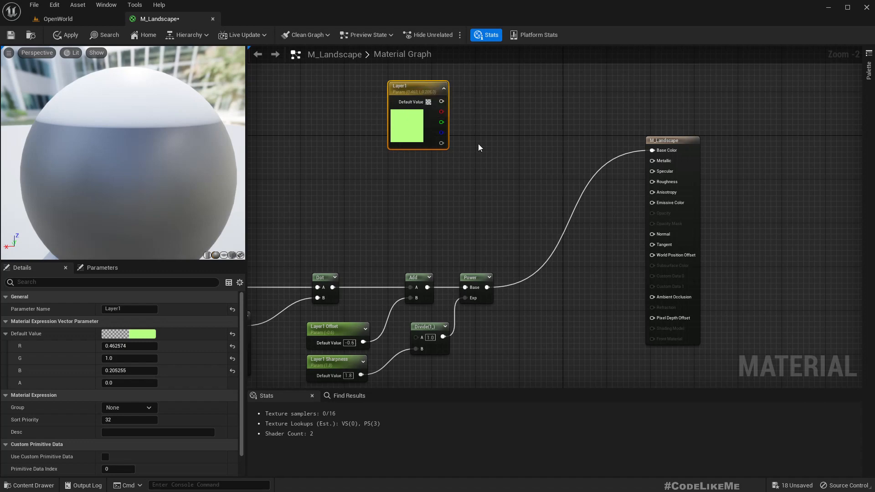
Step: Duplicate the Layer1 color parameter, place the copy directly below the original, and name it "Layer2"
key(ctrl+d)
drag(506, 149, 419, 168)
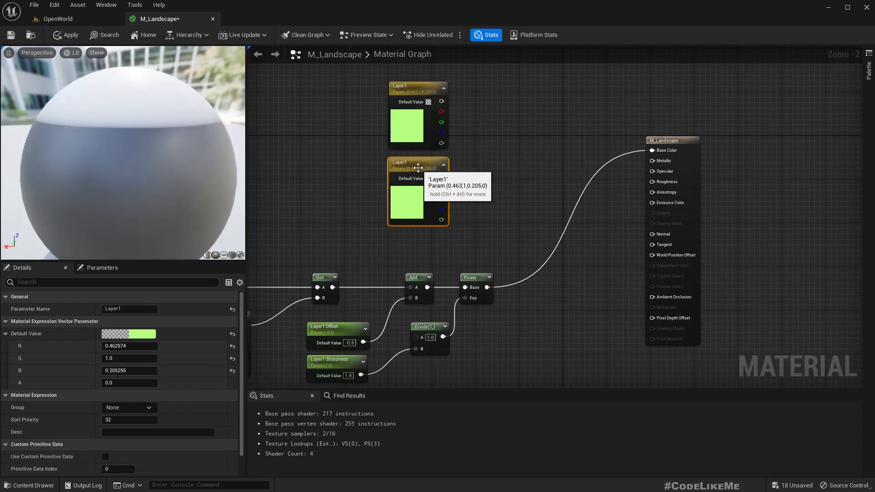
click(138, 308)
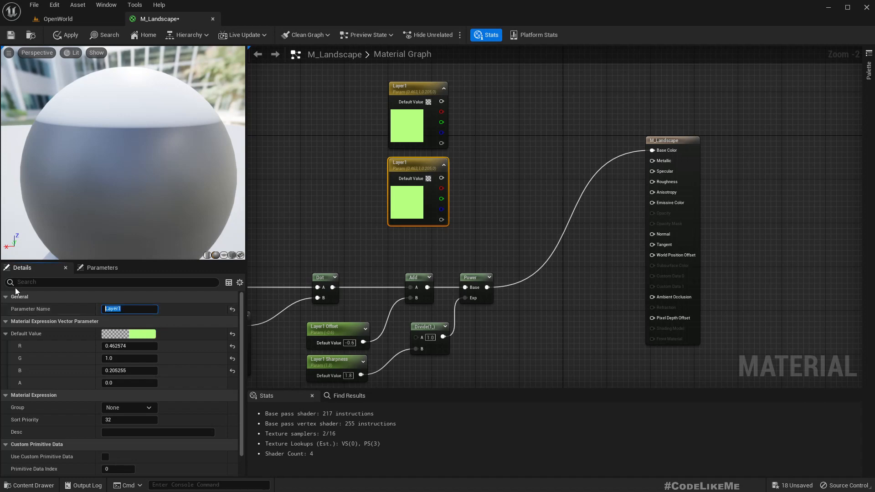
key(Right)
key(Return)
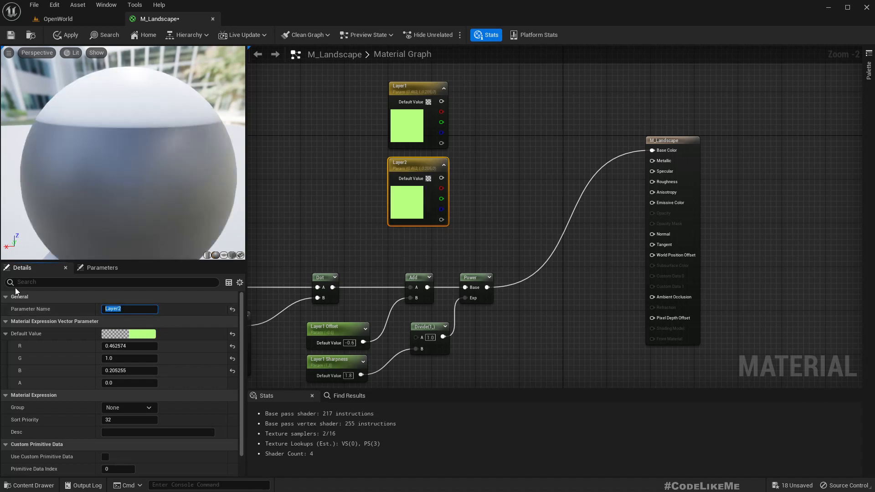
Step: Set the Layer1 color parameter's default color to black
double_click(397, 133)
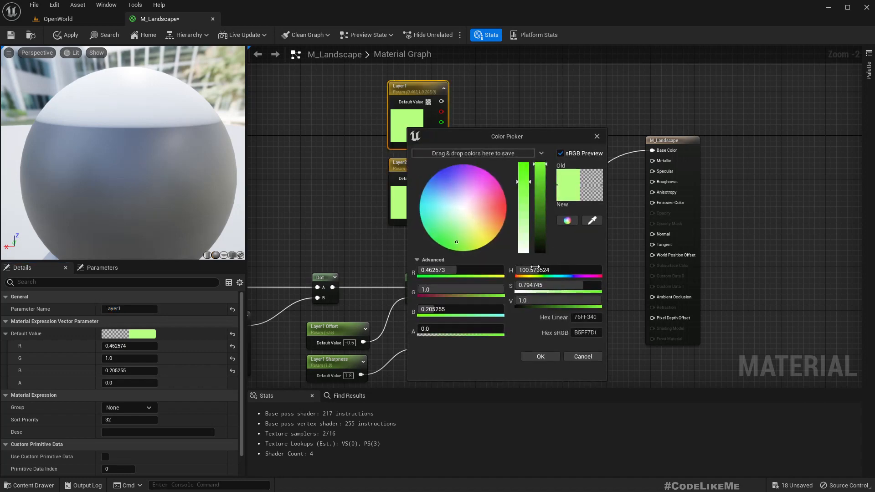
drag(538, 218, 538, 365)
click(540, 357)
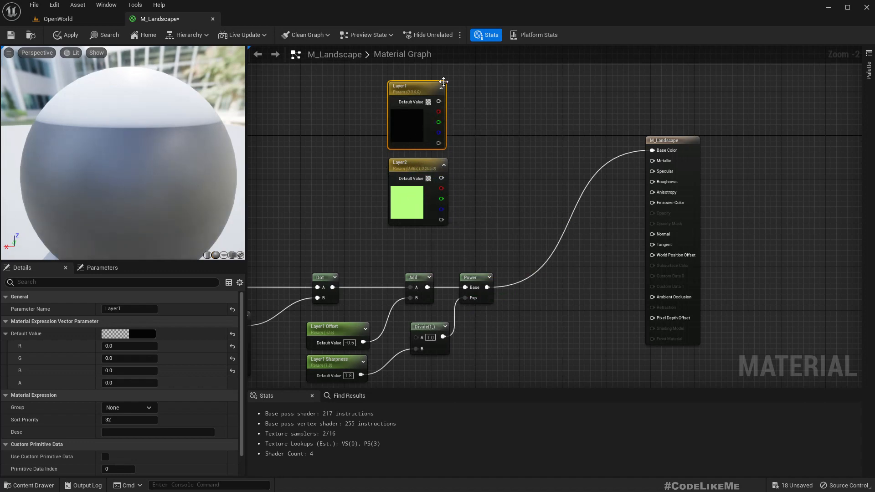
Step: Add a Lerp node with Layer1 feeding A, Layer2 feeding B, and the Power output feeding Alpha
drag(439, 101, 488, 118)
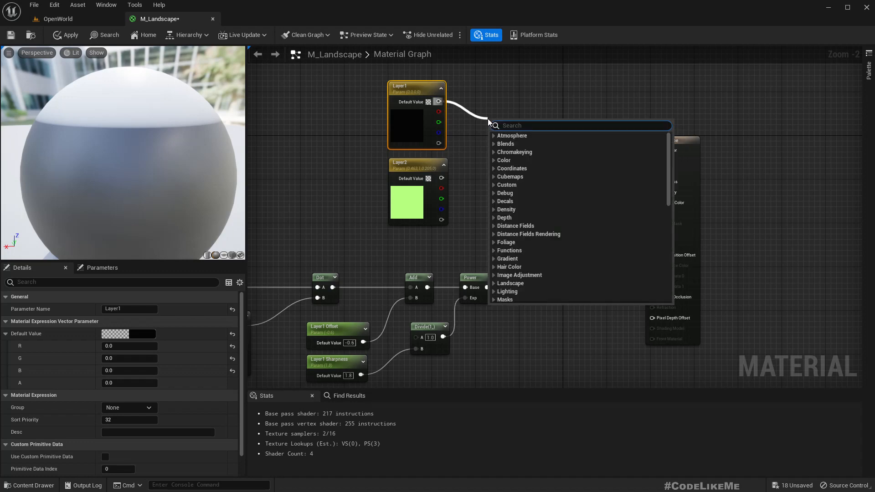
text(lerp)
key(Return)
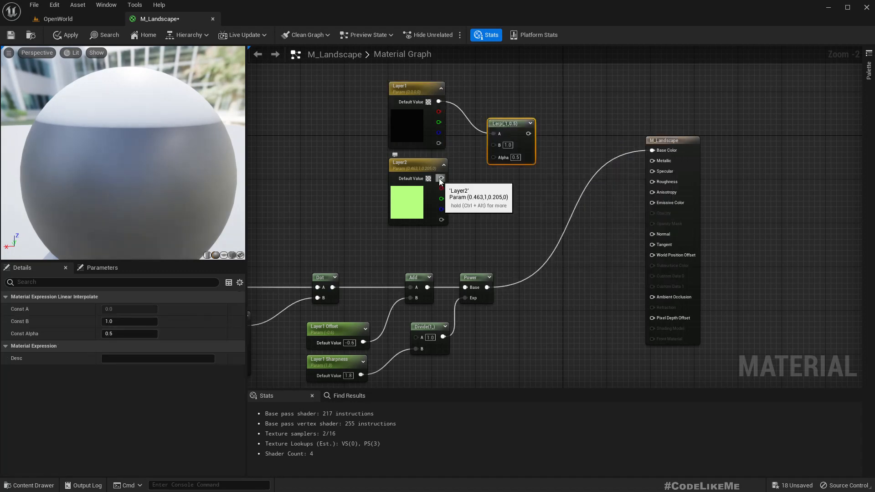
drag(442, 178, 536, 93)
drag(486, 290, 532, 127)
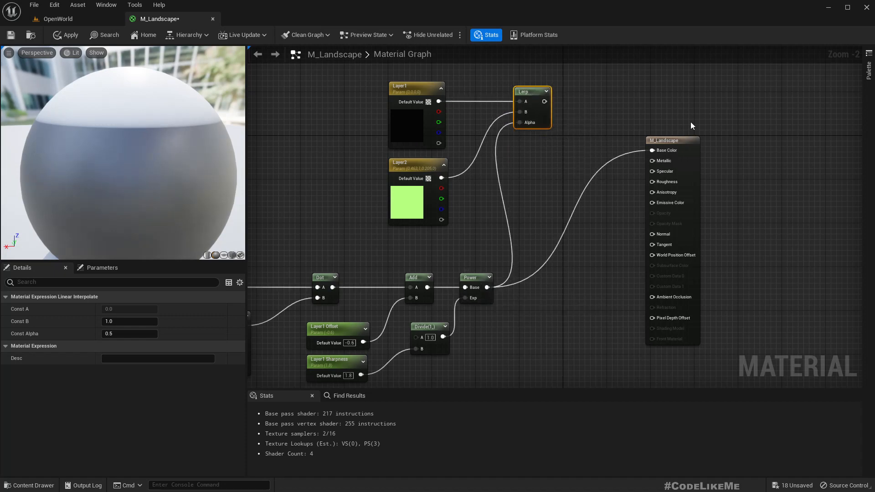
Step: Move the M_Landscape output node level with the Lerp node and connect the Lerp output to Base Color
click(705, 150)
drag(689, 142, 715, 86)
drag(544, 102, 680, 96)
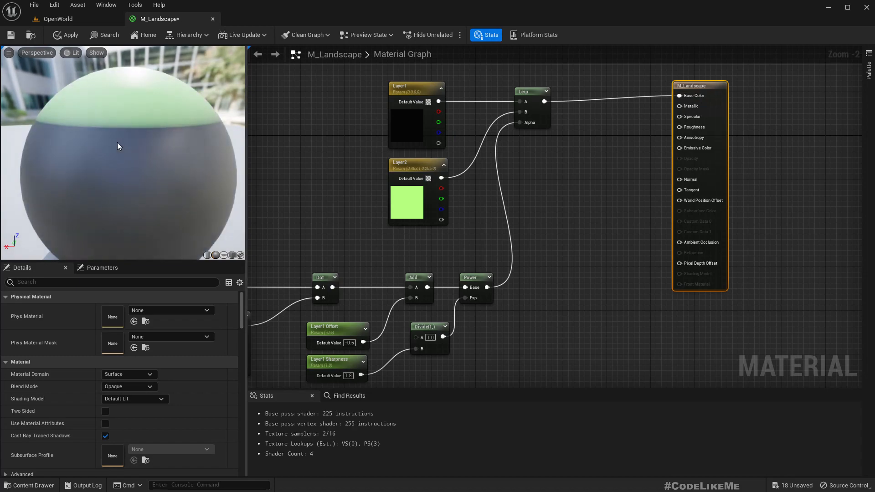
Step: Apply the material changes and fly around the OpenWorld terrain to check the black and green layers, returning to the material graph
click(61, 38)
click(57, 18)
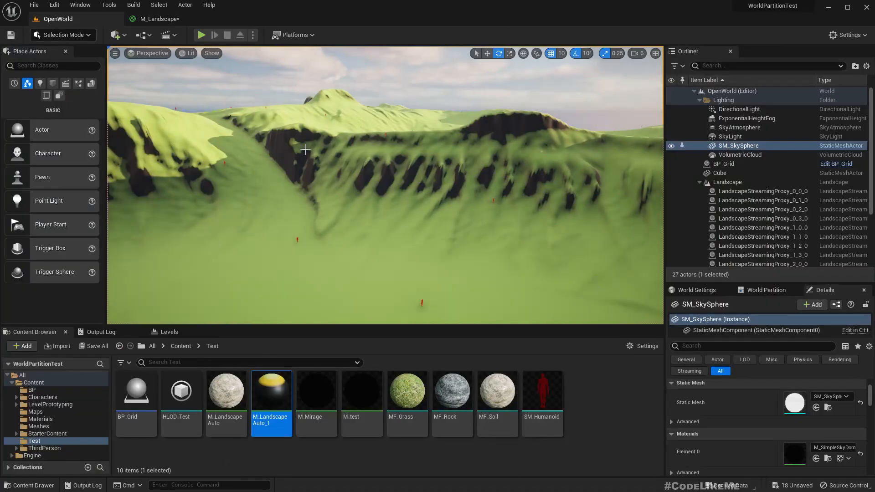
mouse_move(308, 154)
right_down()
mouse_move(246, 150)
mouse_move(383, 153)
mouse_move(417, 165)
mouse_move(370, 155)
mouse_move(433, 155)
mouse_move(361, 148)
mouse_move(392, 148)
mouse_move(324, 94)
mouse_move(360, 108)
right_up()
key(w)
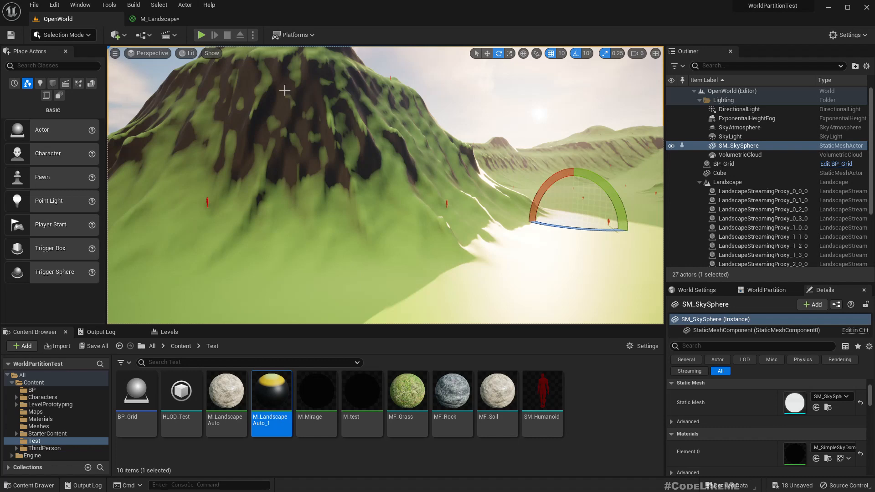
click(157, 19)
Step: Select all the slope mask nodes, from VertexNormalWS and the 0,0,1 constant through the Power node
right_drag(371, 147, 499, 116)
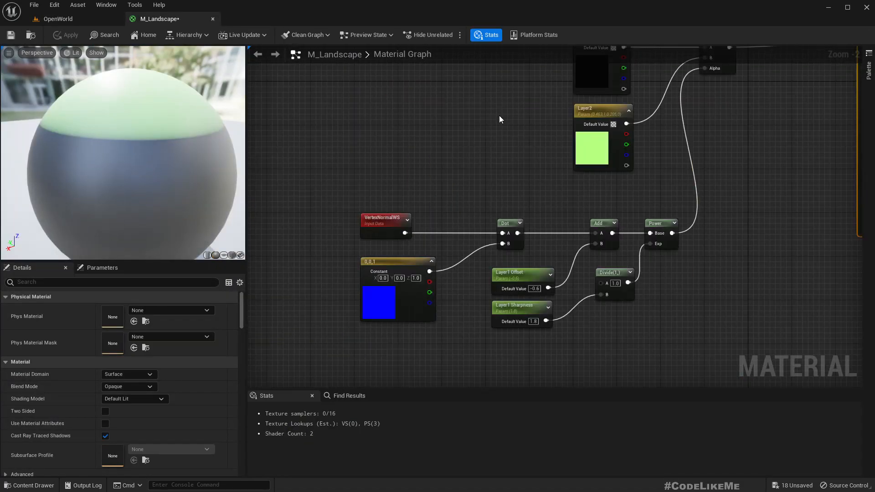
drag(354, 174, 688, 346)
click(330, 202)
drag(330, 199, 682, 352)
scroll(556, 303, up, 2)
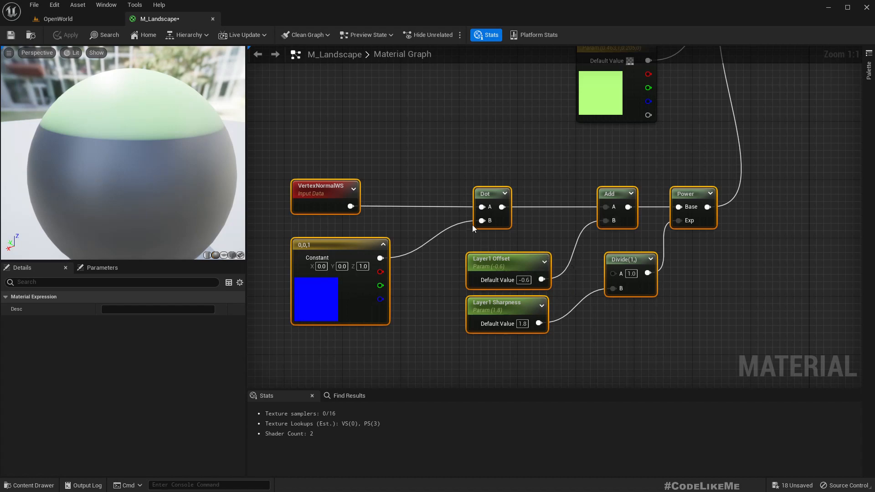
right_click(496, 196)
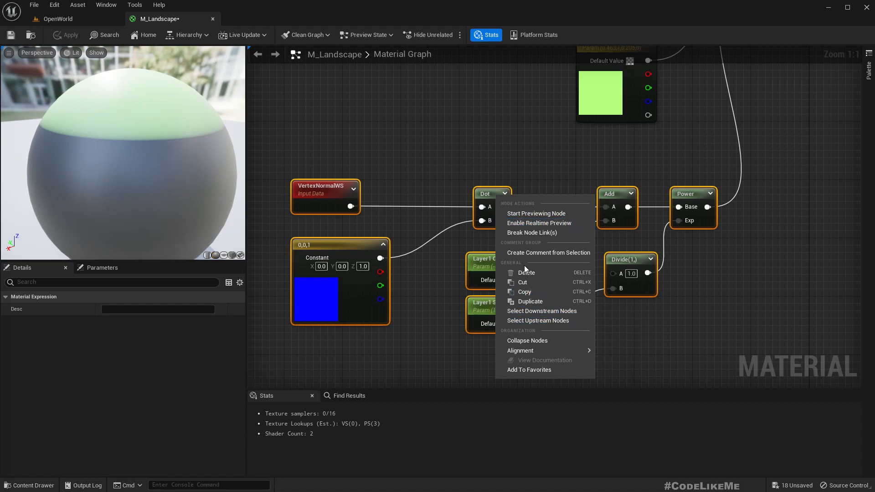
click(491, 154)
scroll(469, 155, down, 2)
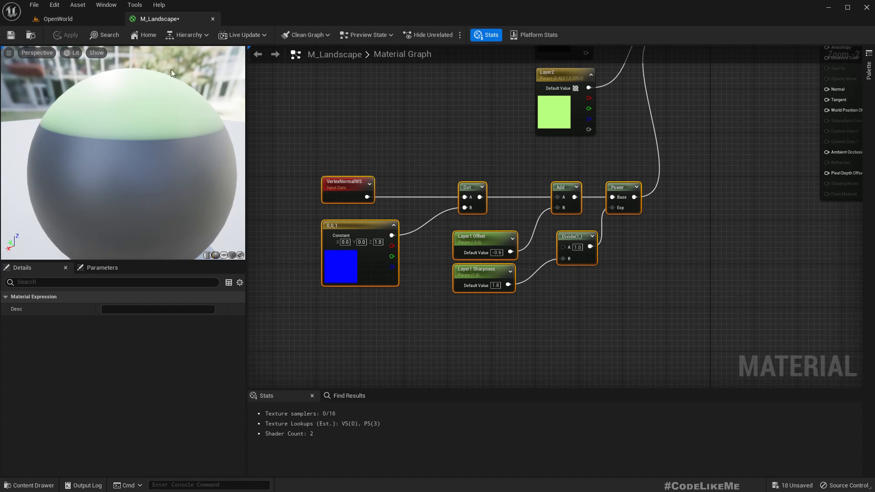
Step: Open the Materials content folder in the OpenWorld level, look up the Material Function creation option, and return to the M_Landscape graph
click(84, 16)
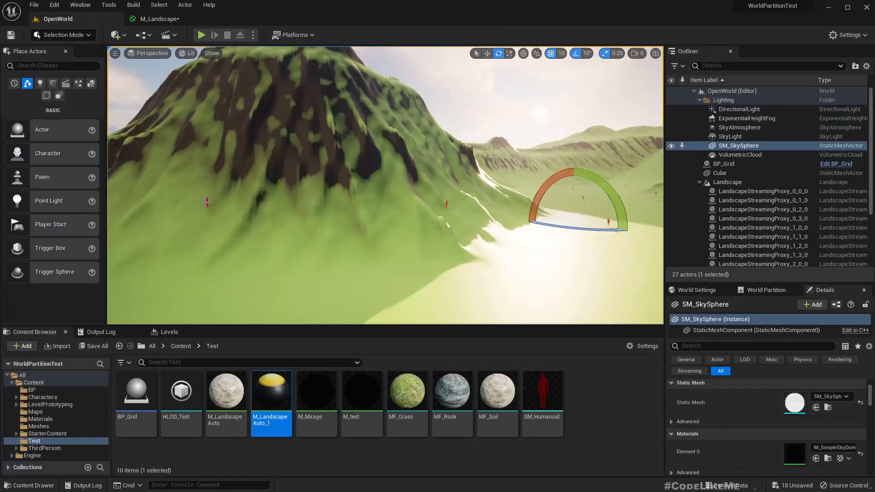
click(36, 412)
click(41, 419)
right_click(245, 394)
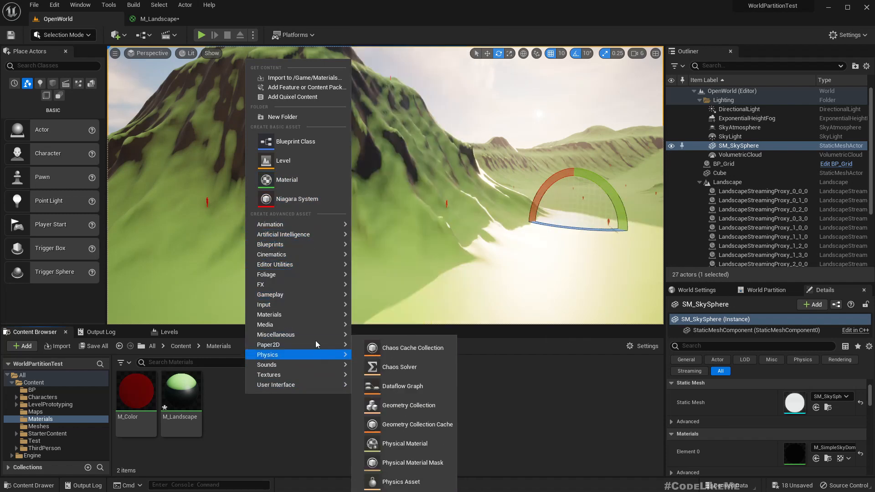
mouse_move(310, 319)
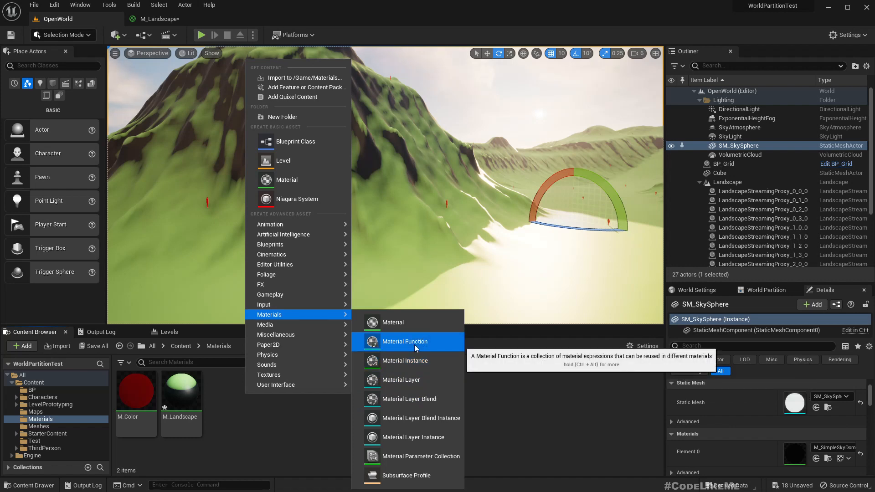
click(160, 18)
scroll(657, 238, down, 2)
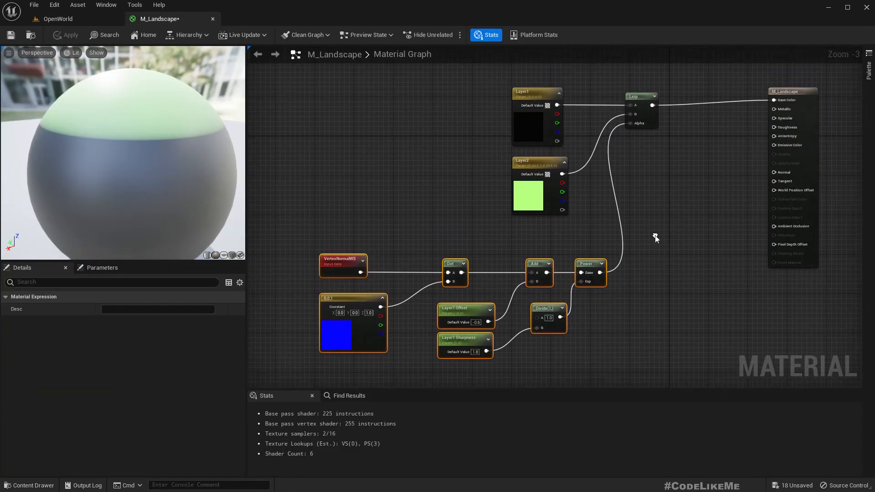
Step: Create a Material Function named MF_LayerBlending in the Materials content folder and open it for editing
scroll(409, 247, up, 4)
right_drag(409, 248, 447, 196)
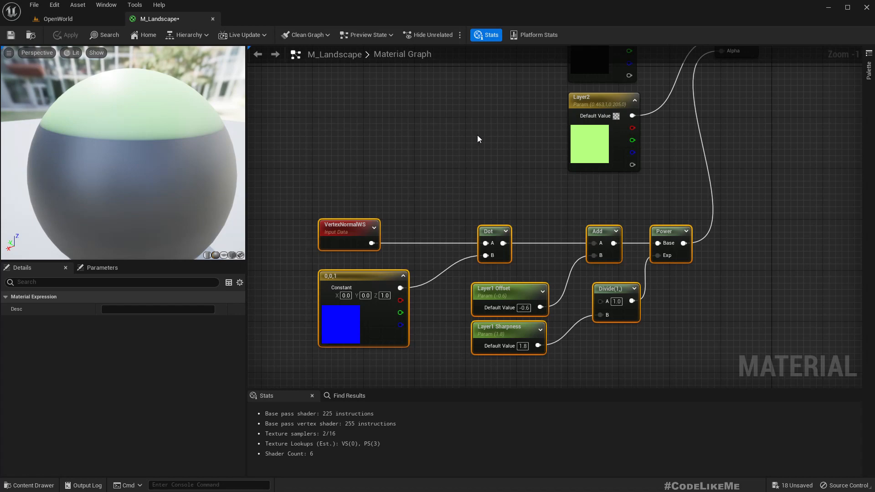
scroll(474, 144, down, 3)
click(58, 18)
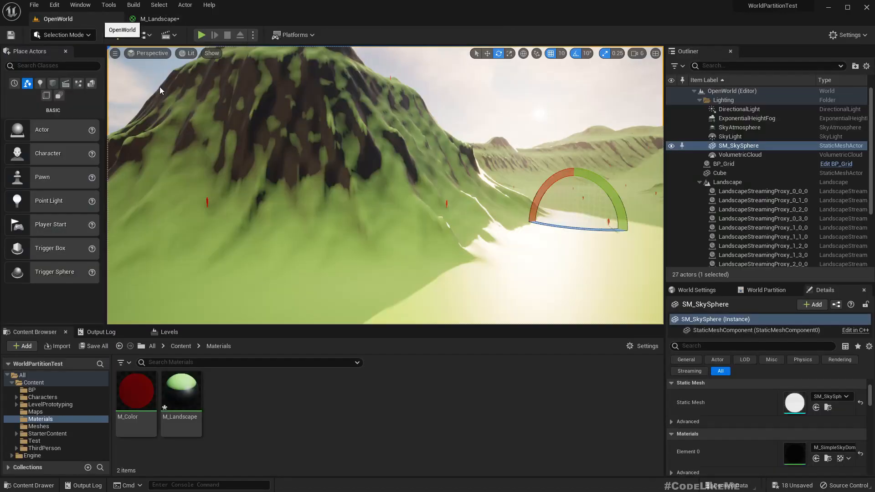
right_click(274, 394)
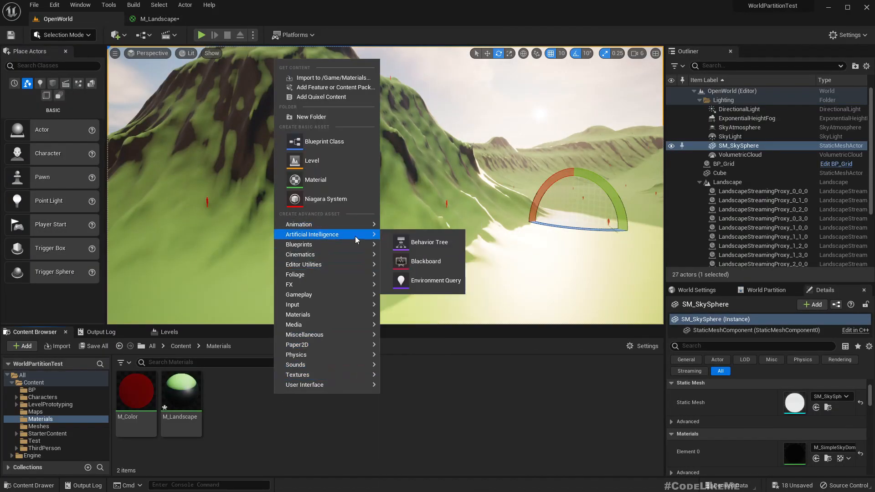
mouse_move(344, 315)
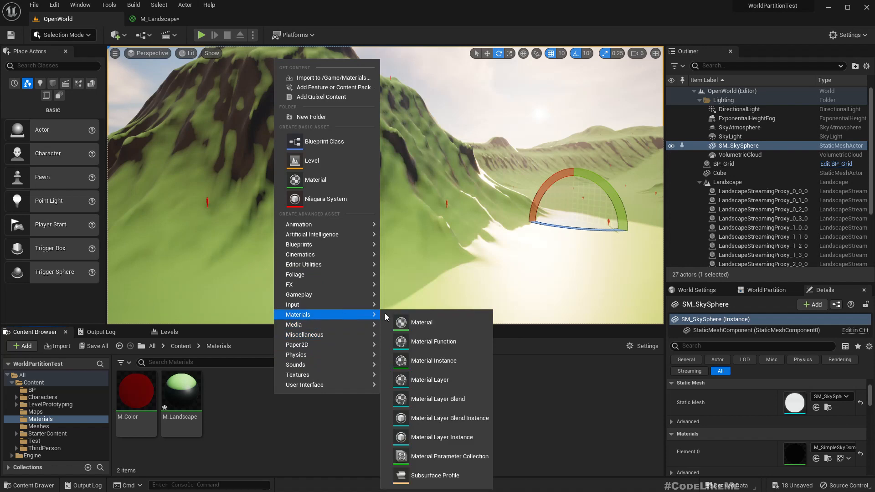
click(451, 343)
text(MF)
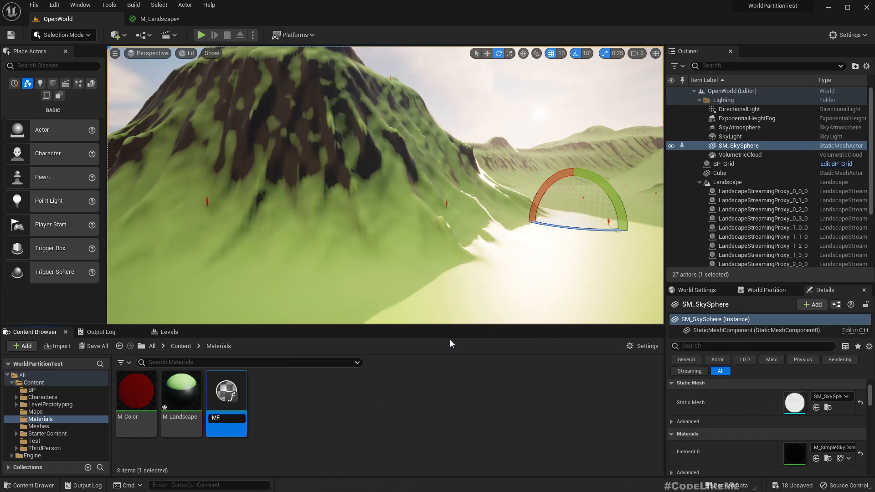
text(_Layer)
key(Return)
text(rBlending)
key(Return)
key(Return)
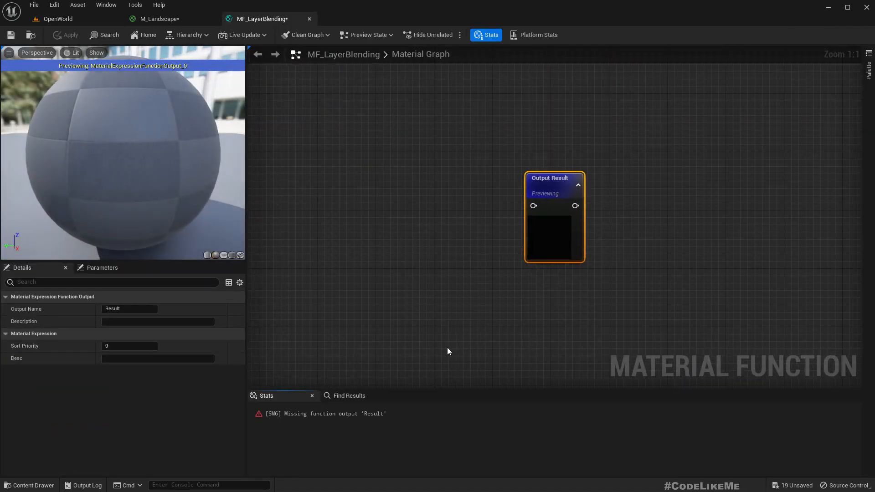
Step: Copy the slope mask nodes, from VertexNormalWS through Power, from M_Landscape into the MF_LayerBlending graph
click(160, 19)
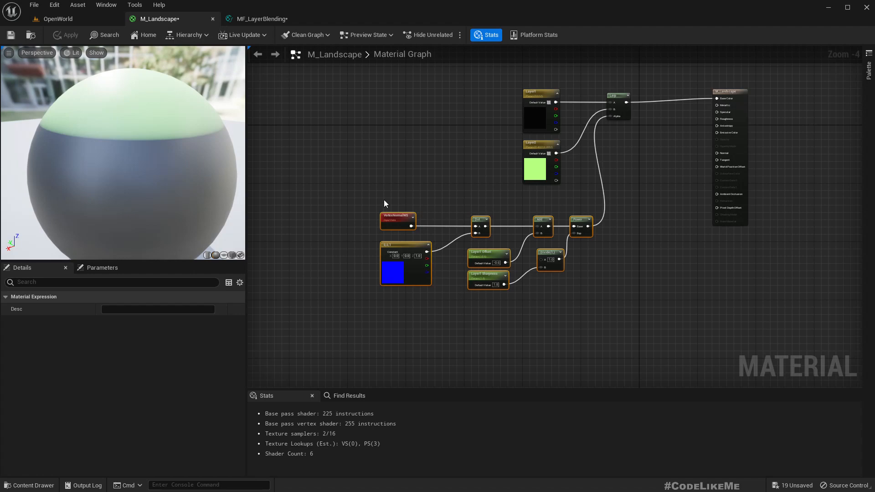
drag(344, 196, 592, 315)
click(262, 19)
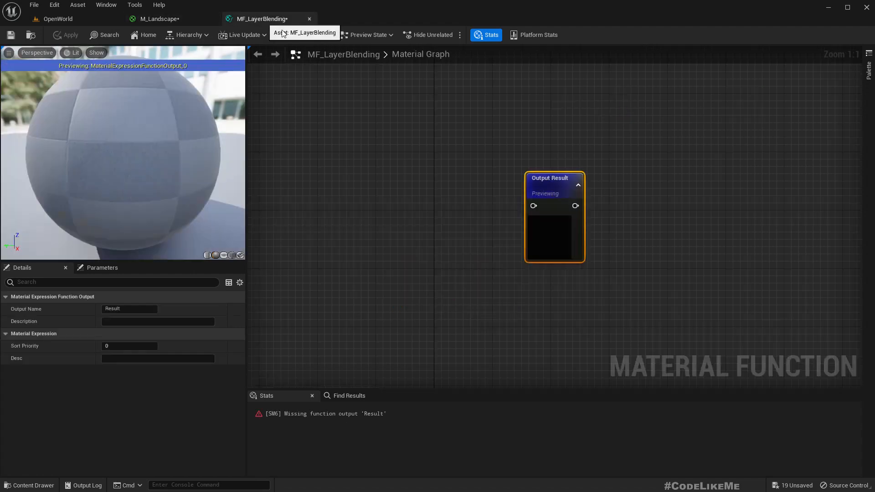
click(381, 191)
key(ctrl+v)
scroll(427, 188, down, 2)
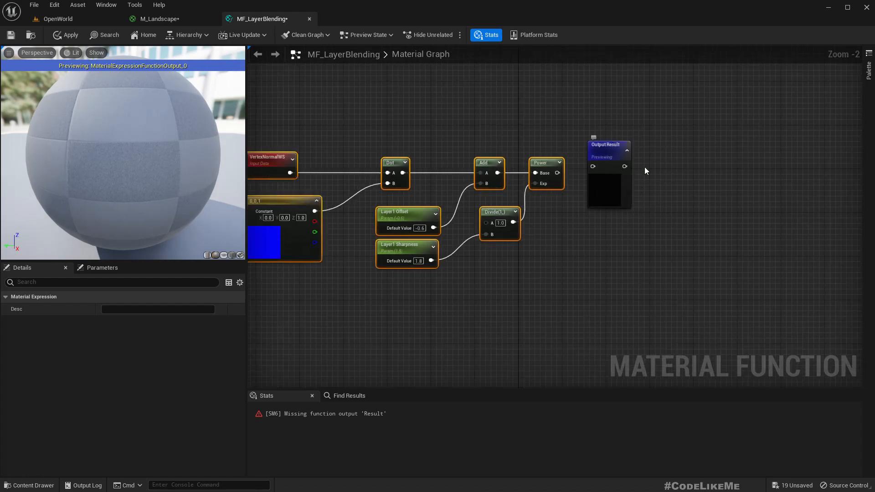
Step: Align the Output Result node with the Power node, connect the Power output to it, and apply the function changes
right_drag(615, 222, 677, 221)
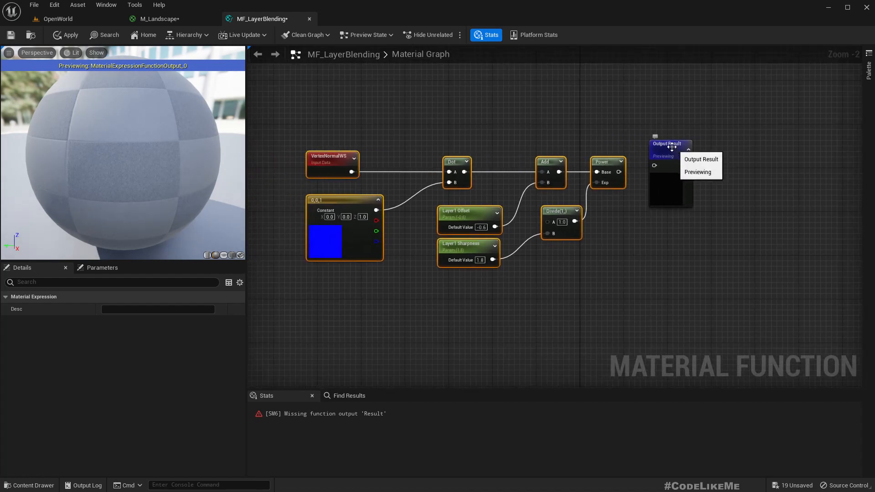
drag(672, 147, 690, 153)
drag(618, 172, 678, 173)
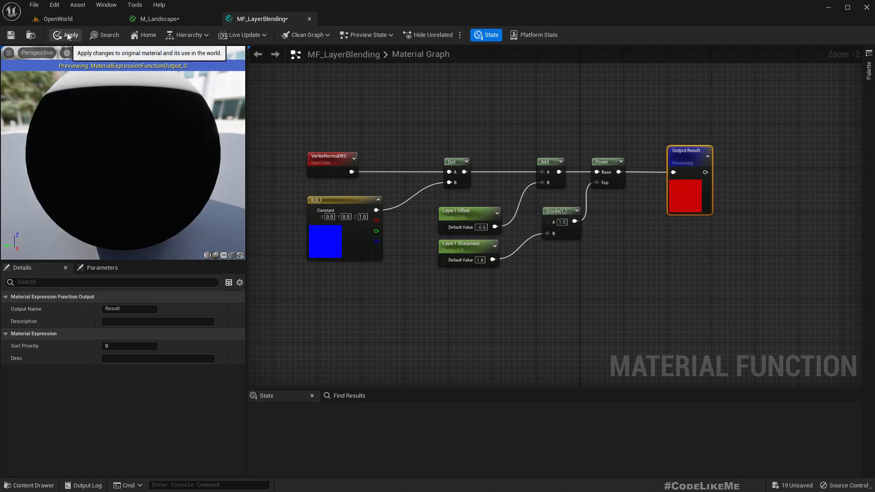
right_drag(350, 120, 369, 122)
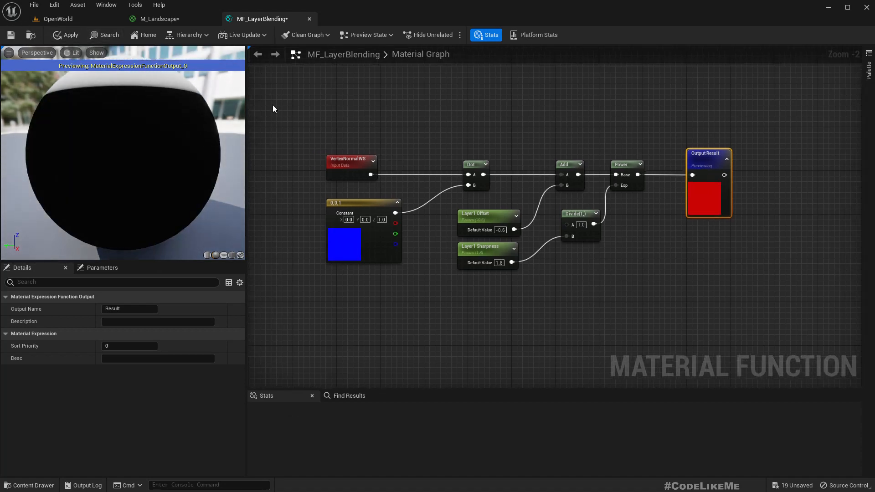
click(59, 35)
Step: Add a FunctionInput node below the 0,0,1 constant and set its input type to Function Input Scalar
scroll(506, 264, up, 2)
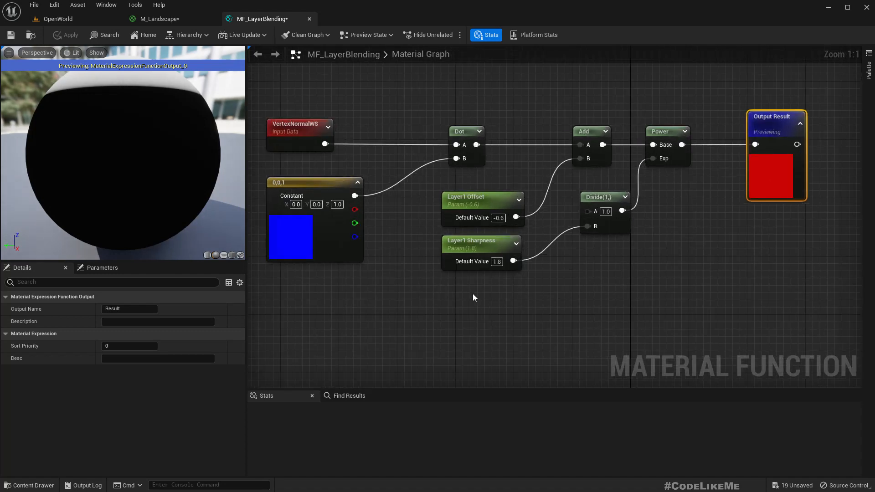
right_drag(473, 298, 484, 281)
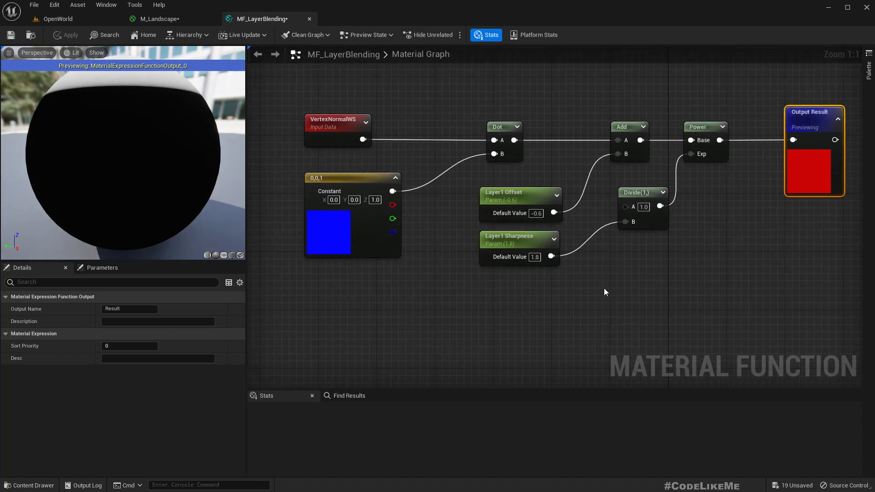
click(348, 137)
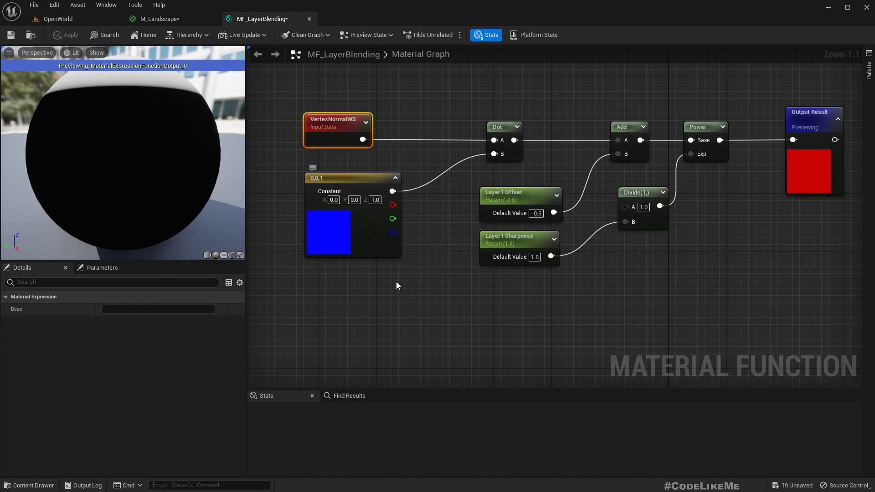
right_drag(406, 308, 425, 269)
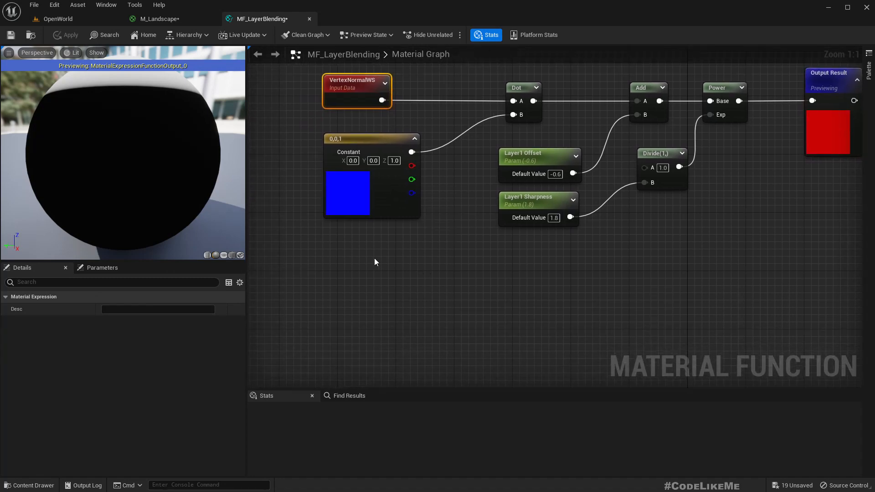
right_click(375, 259)
text(function)
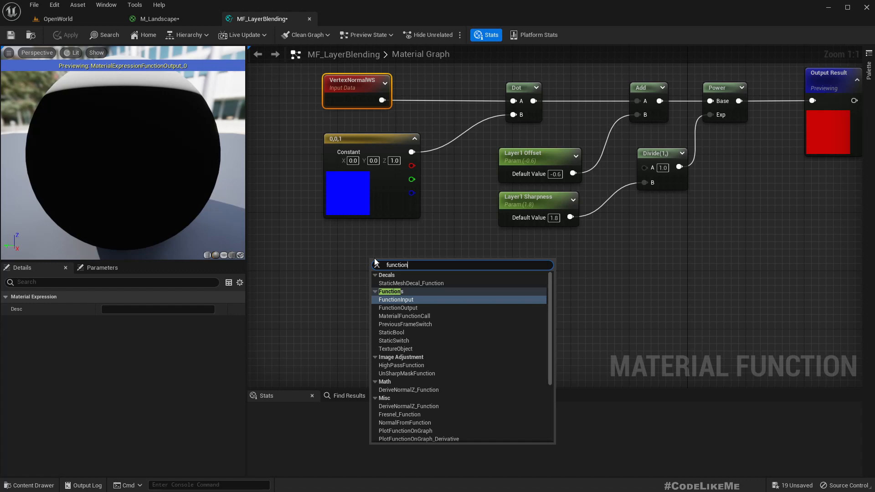
key(Return)
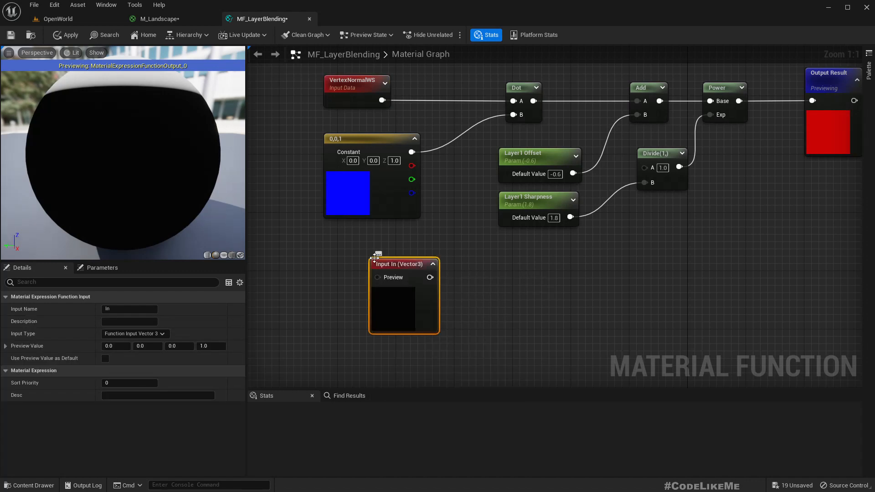
click(144, 335)
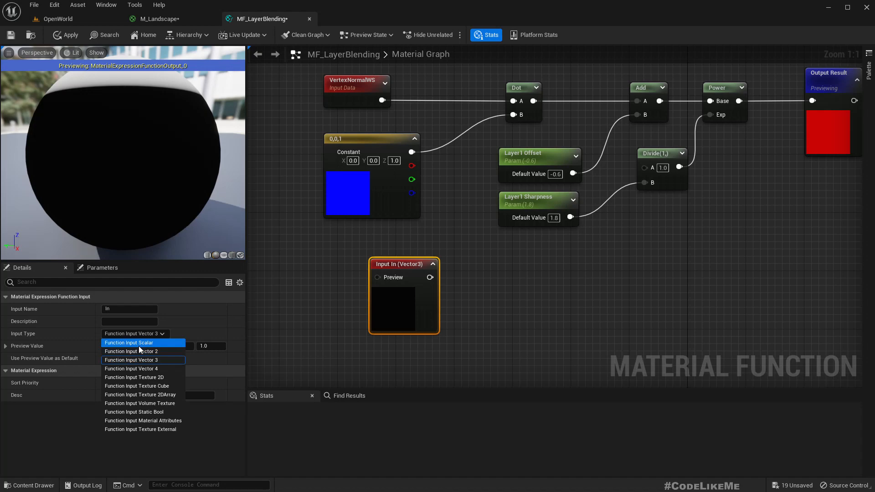
click(138, 346)
right_drag(528, 297, 603, 307)
drag(473, 274, 435, 265)
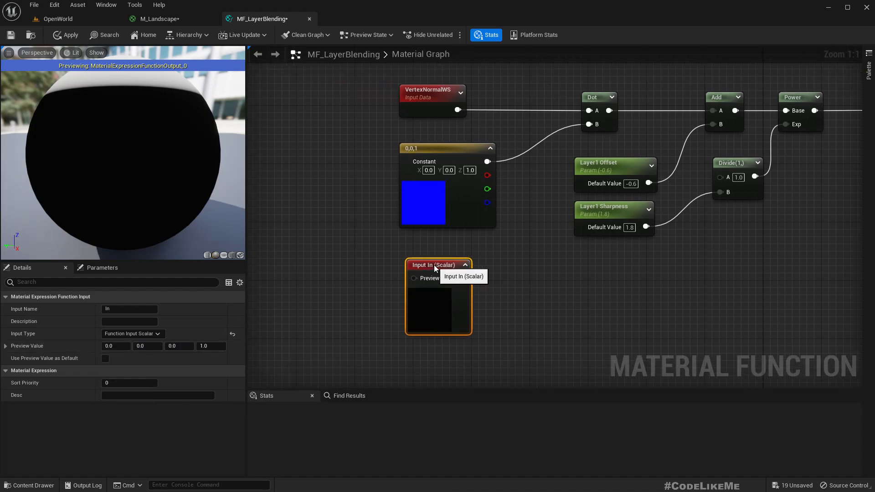
Step: Set the input name of the scalar function input to LayerOffset
click(611, 169)
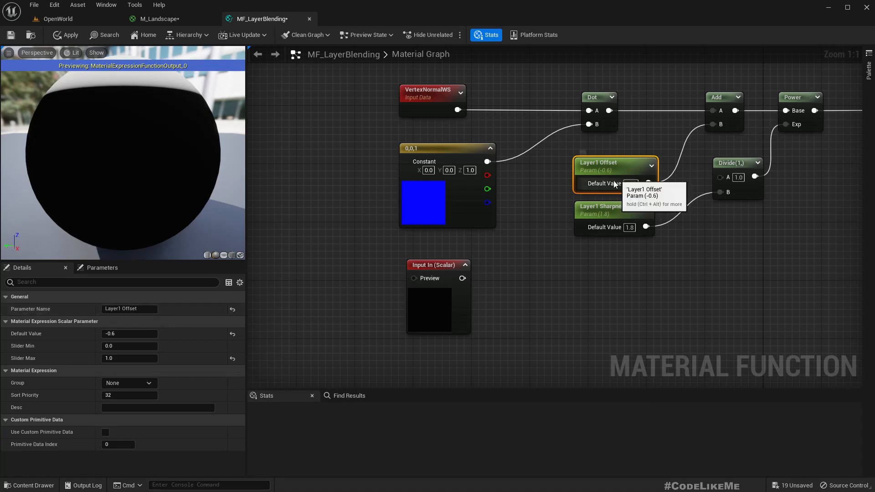
click(439, 265)
click(130, 309)
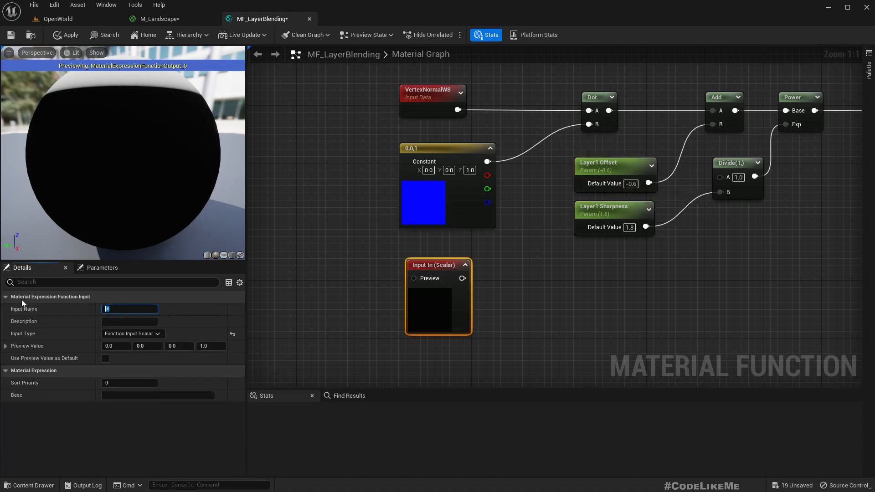
text(In offset)
key(Return)
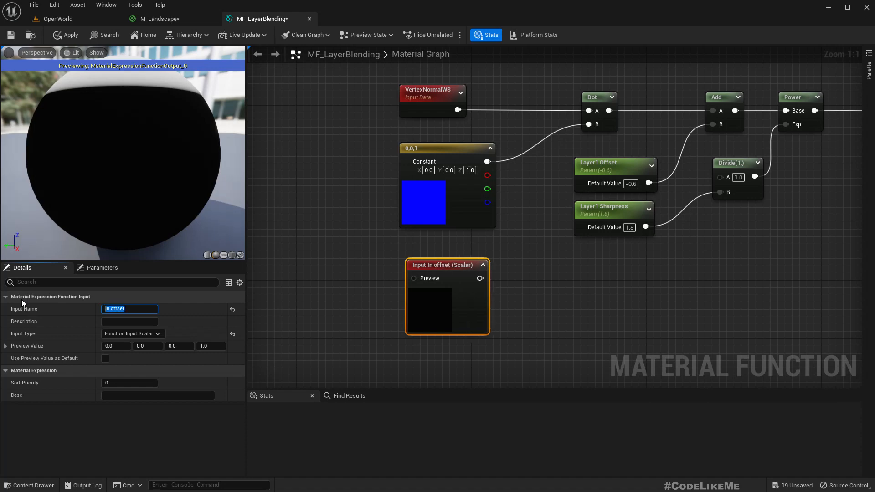
key(Home)
key(Delete)
key(Delete)
key(Delete)
key(Return)
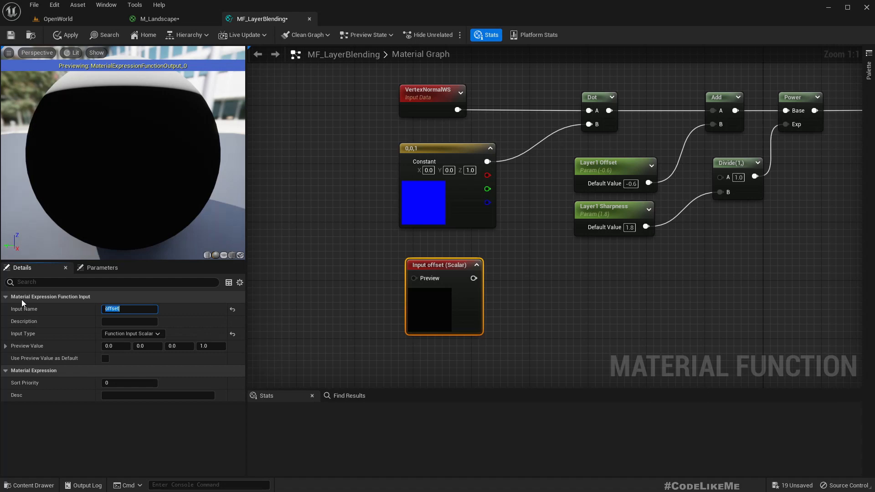
key(Home)
key(Delete)
text(O)
text(Layer)
key(Return)
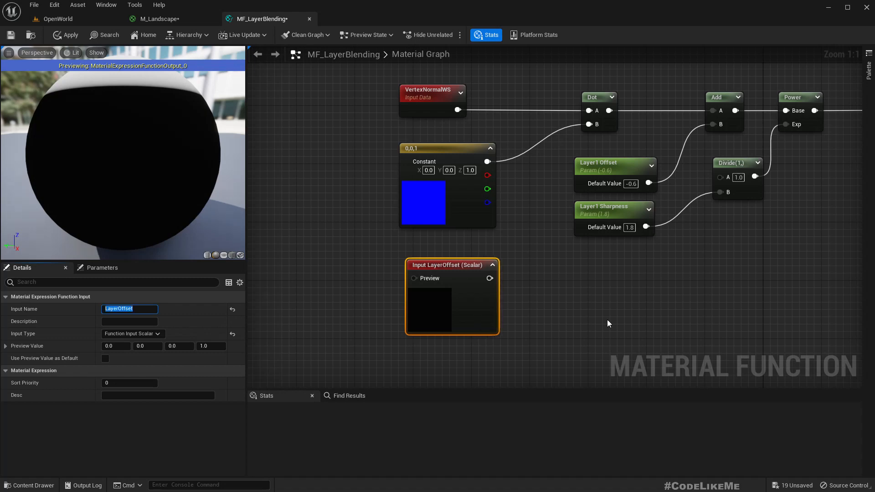
Step: Duplicate the LayerOffset input, place the copy directly below it, and name it LayerSharpness
right_drag(608, 324, 596, 256)
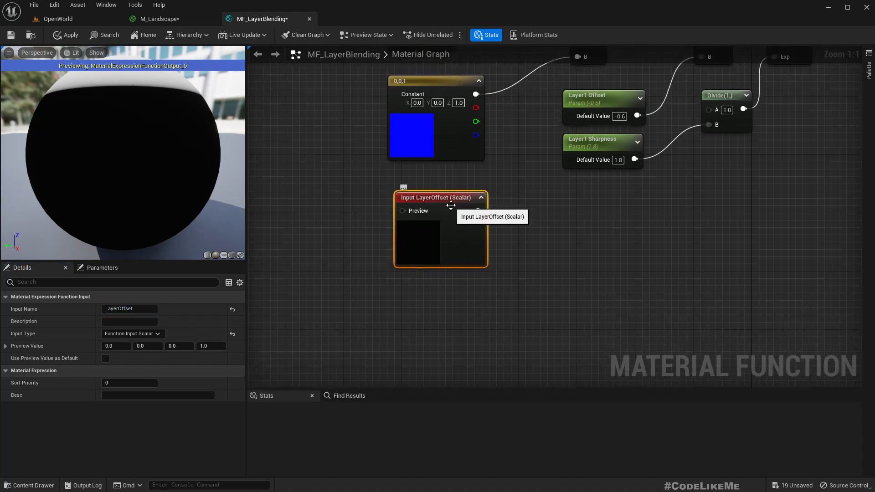
key(ctrl+d)
drag(515, 204, 469, 315)
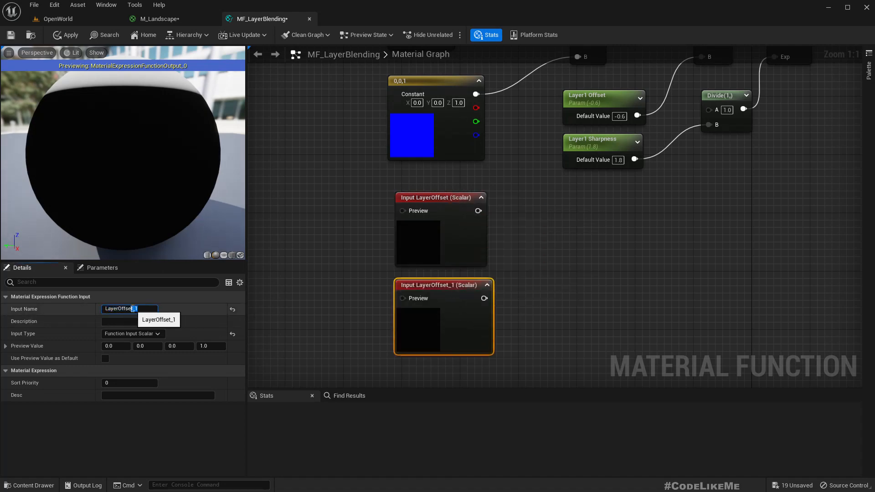
drag(143, 309, 118, 309)
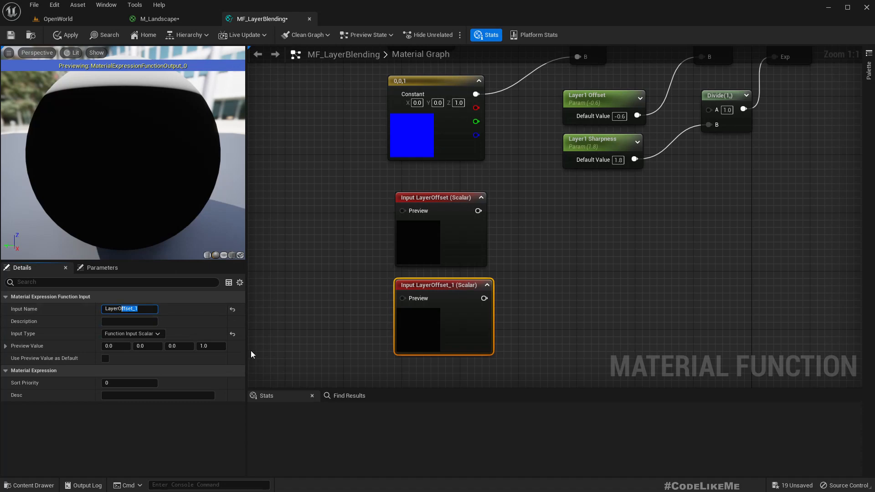
key(BackSpace)
text(Sharpness)
key(Return)
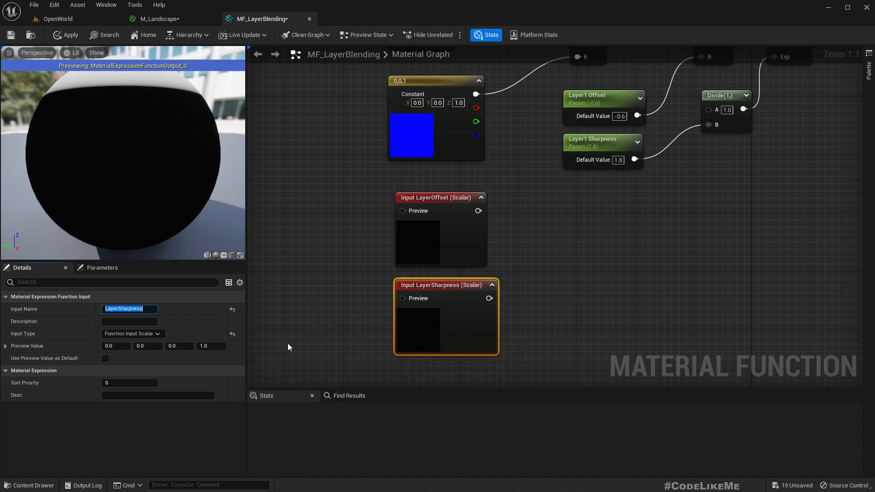
click(461, 323)
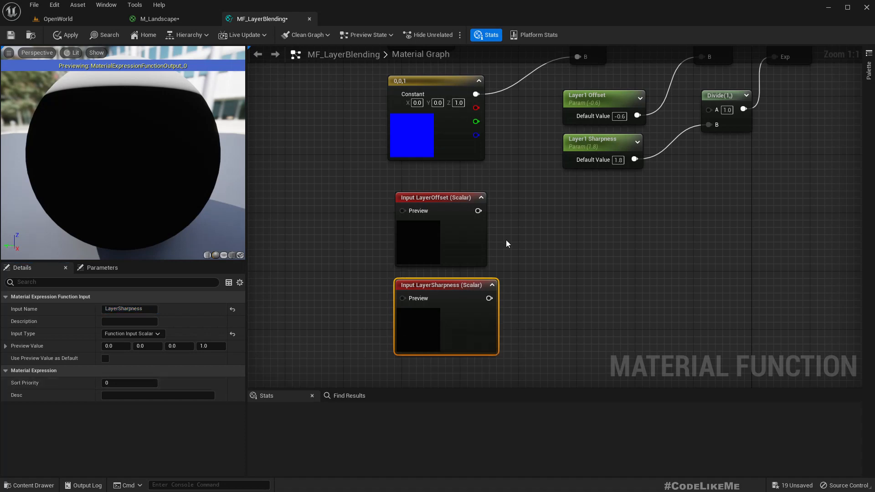
Step: Add a Constant node wired to the Preview pin of the LayerOffset input and place it beside that input
click(439, 231)
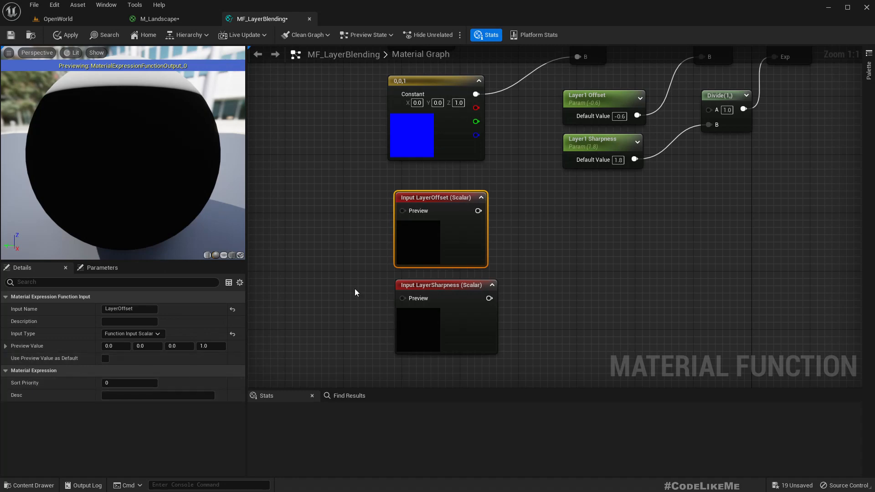
right_drag(354, 289, 463, 294)
right_click(528, 216)
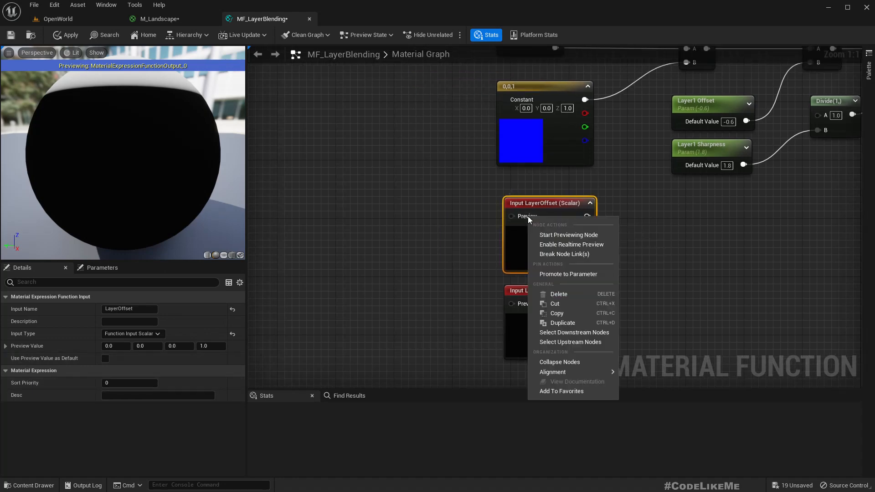
click(436, 215)
drag(521, 215, 410, 217)
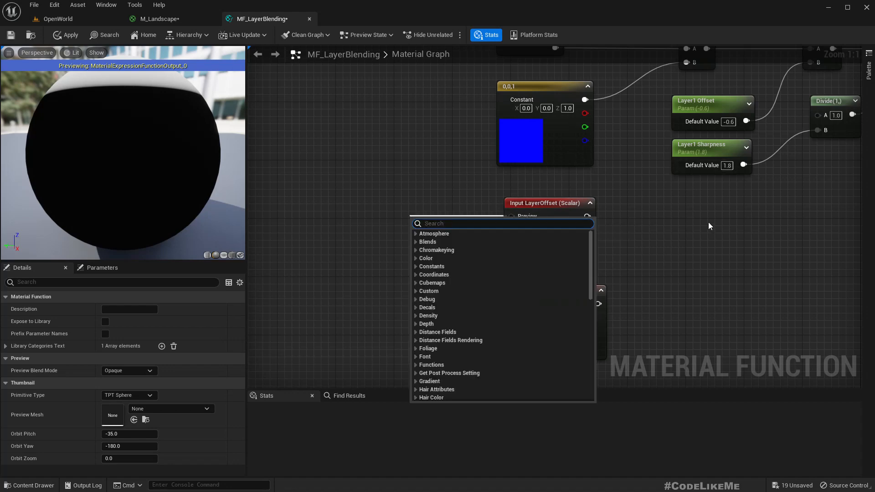
text(constant)
key(Return)
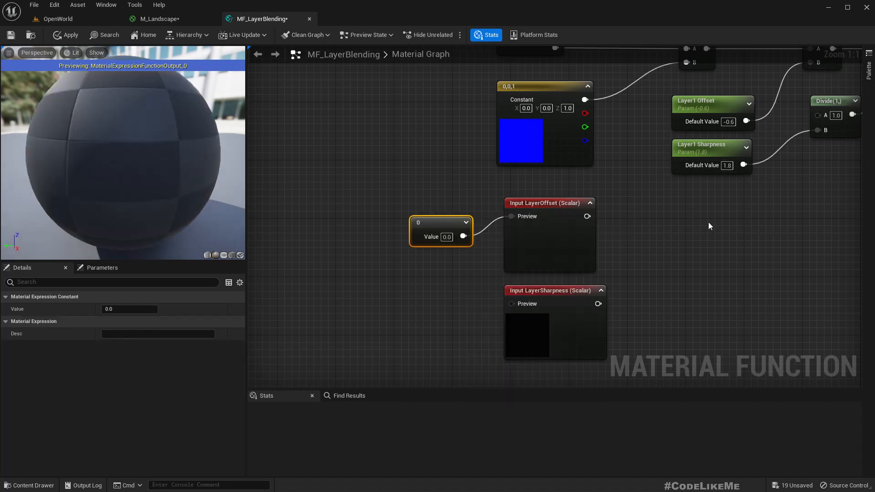
drag(444, 228, 428, 209)
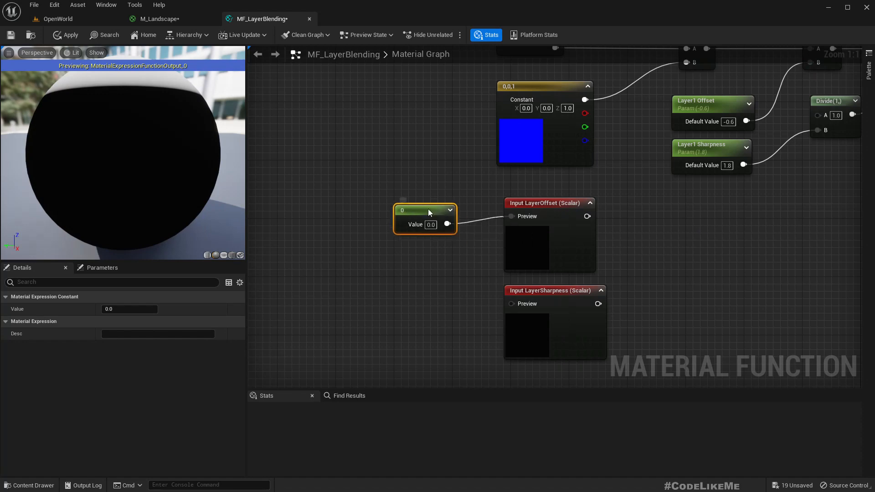
Step: Set the constant feeding the LayerOffset input to -0.6, copying the default value of the Layer1 Offset parameter
click(729, 122)
key(ctrl+c)
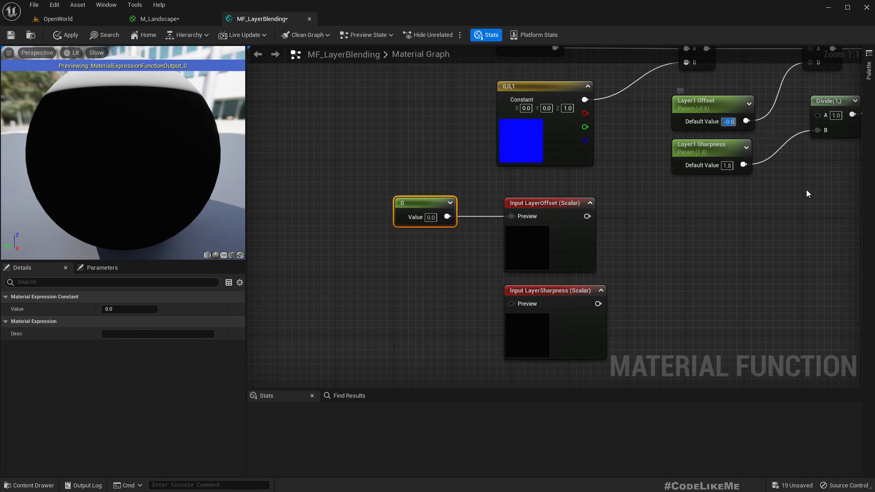
click(431, 217)
key(ctrl+v)
Step: Add a Constant node with value 1.8, wired to the Preview pin of the LayerSharpness input, and place it beside that input
right_drag(443, 292, 421, 254)
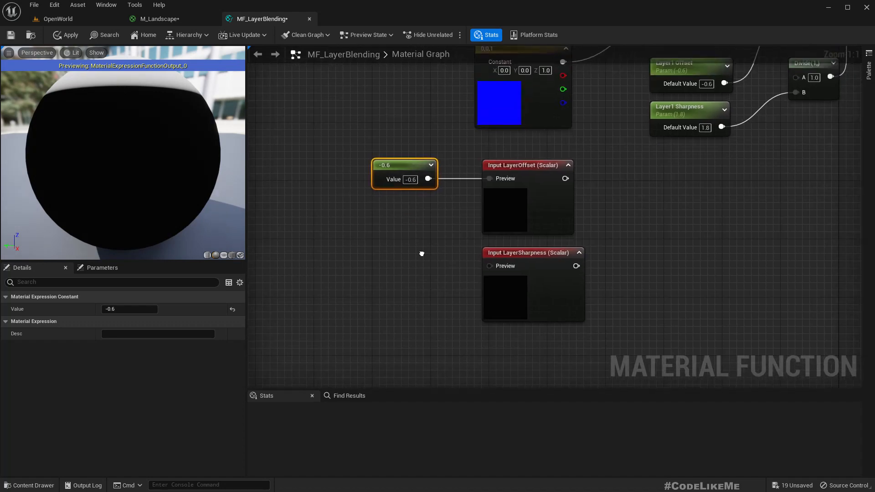
click(705, 127)
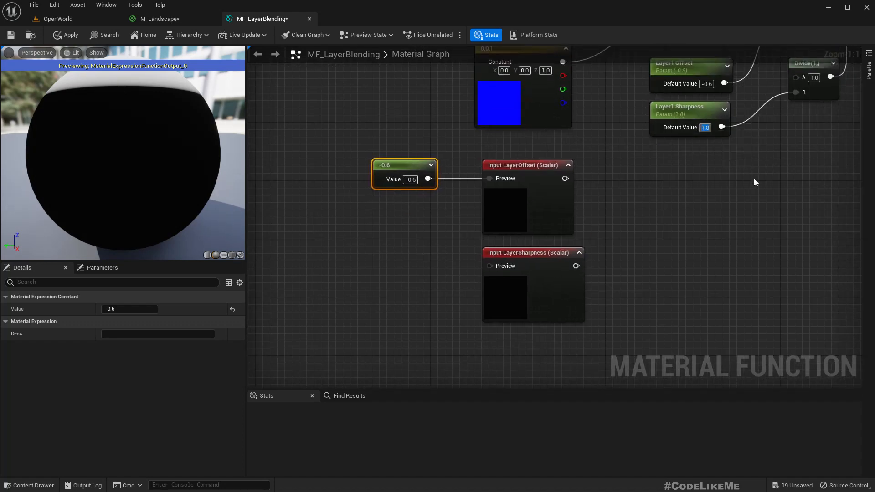
right_click(496, 268)
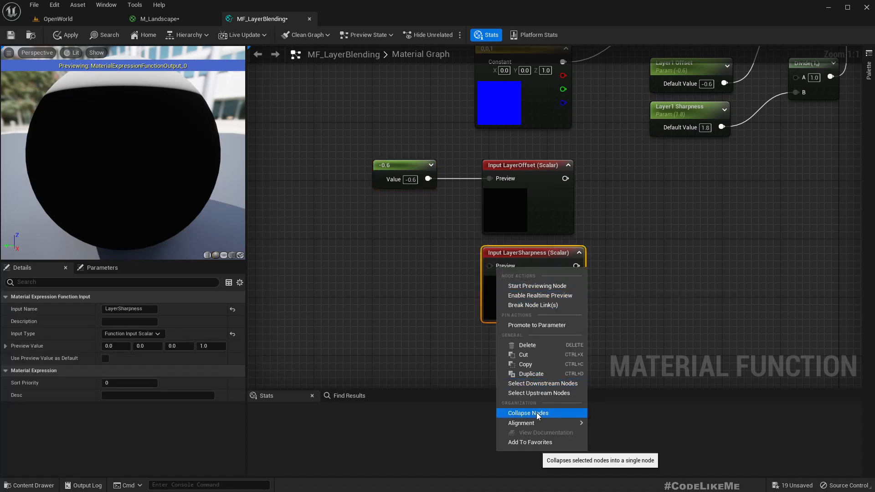
click(444, 290)
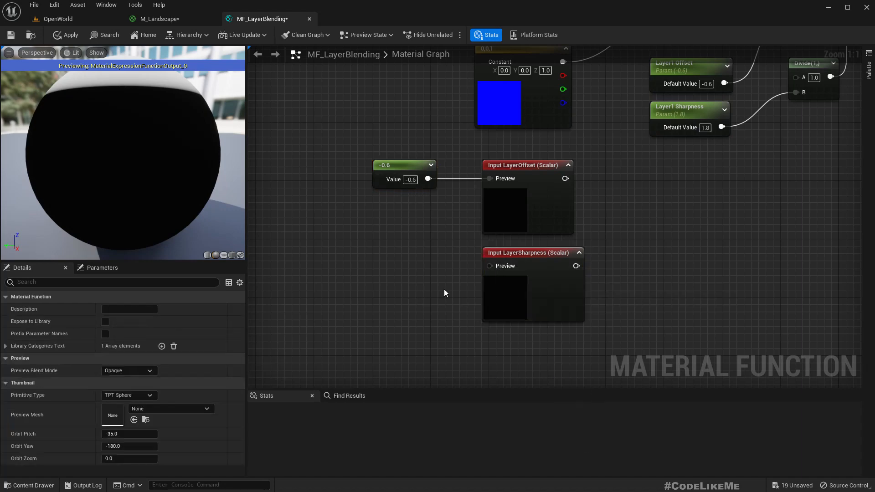
right_click(449, 269)
text(con)
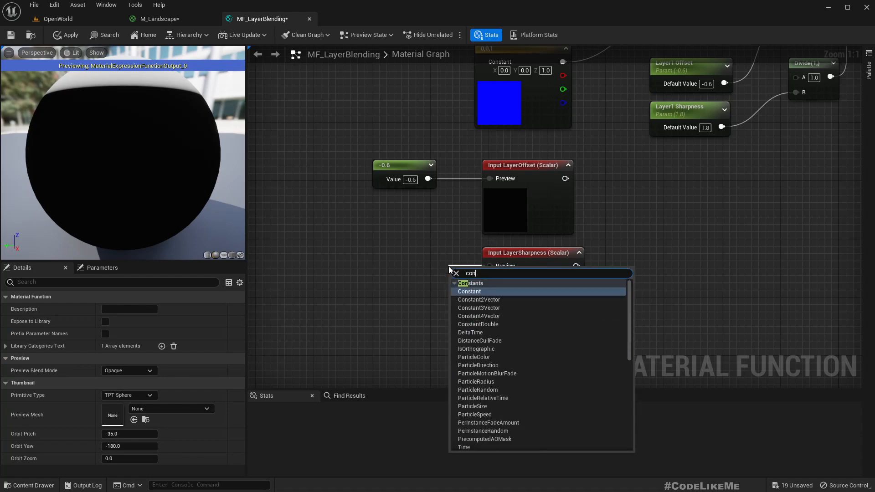
key(Return)
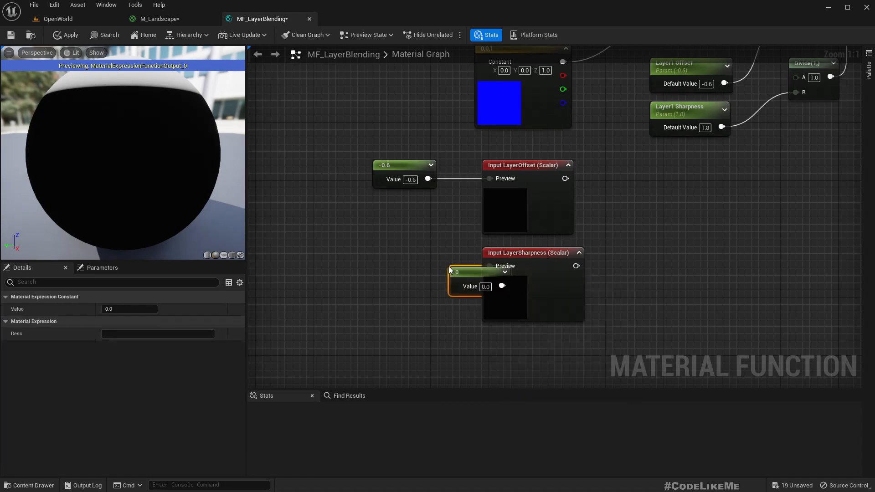
click(137, 309)
text(1.8)
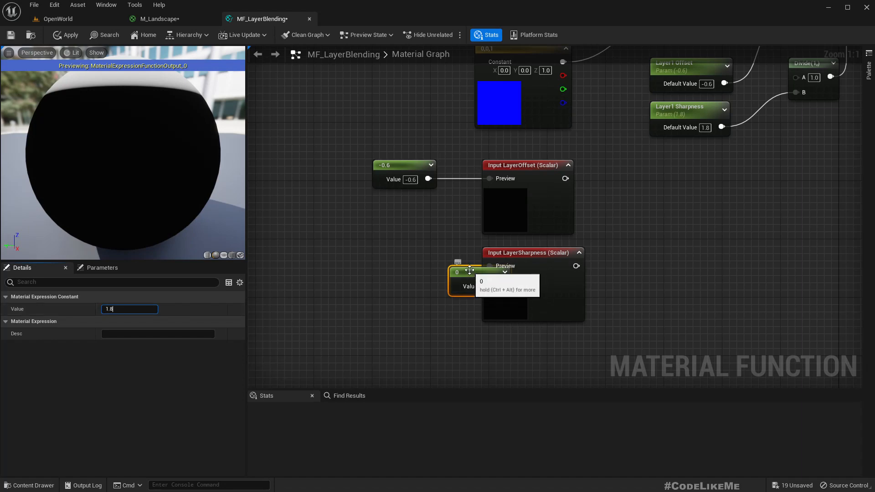
drag(468, 272, 398, 260)
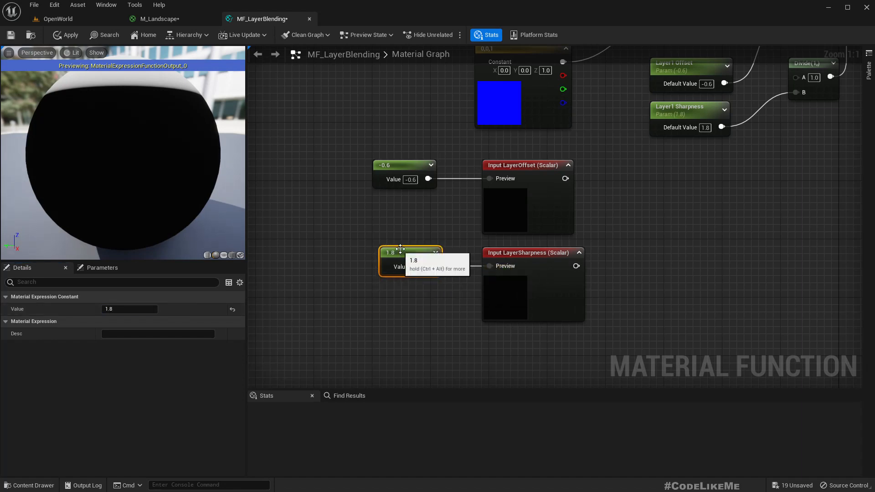
Step: Set the constant feeding the LayerSharpness input to 1
right_drag(413, 275, 336, 323)
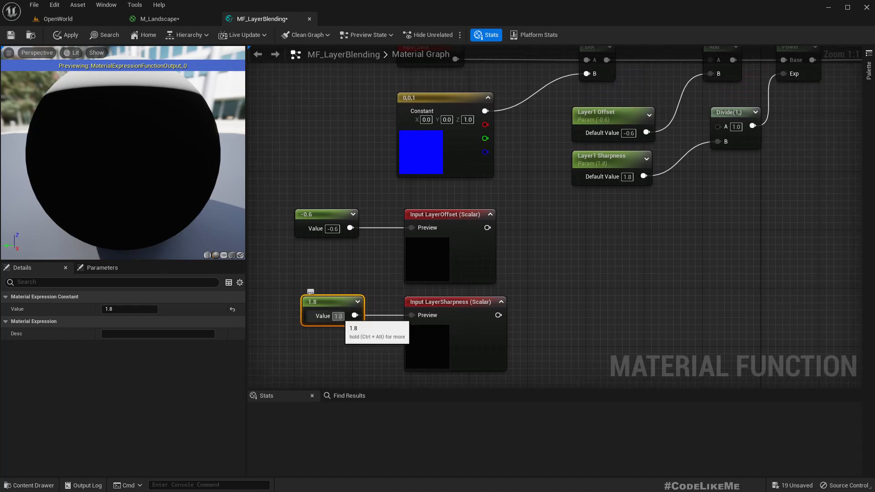
click(338, 316)
text(1)
key(Return)
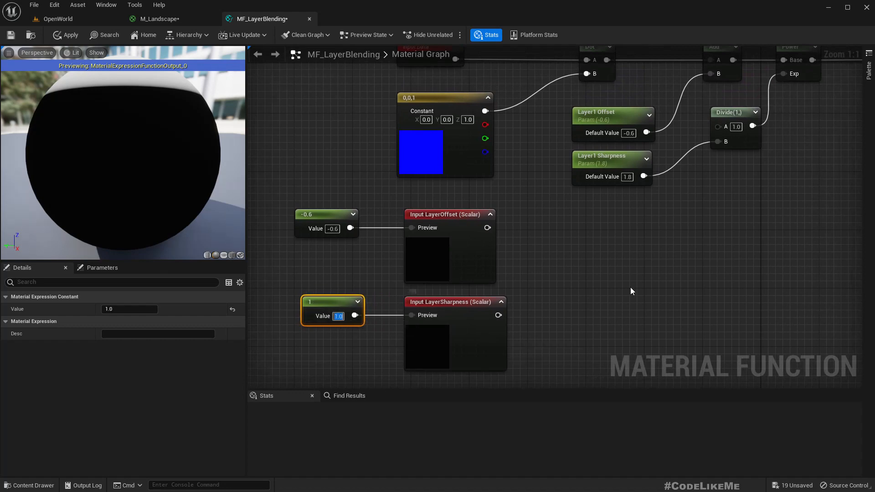
Step: Wire the LayerOffset input to the Add node's B pin and the LayerSharpness input to the Divide node's B pin
right_drag(631, 287, 559, 275)
scroll(581, 264, down, 1)
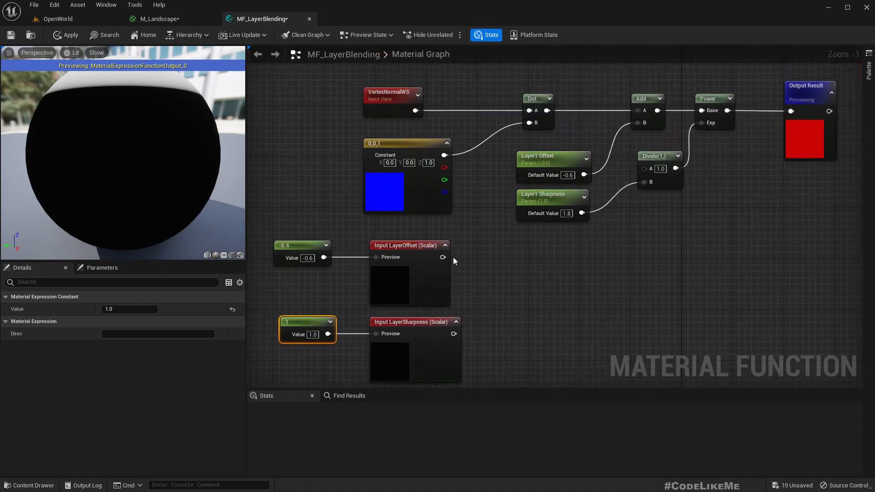
drag(505, 146, 555, 232)
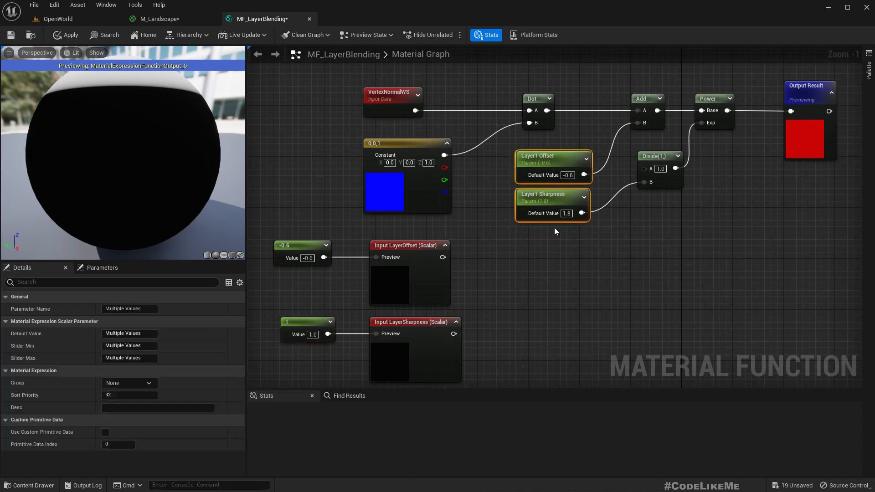
click(489, 257)
drag(442, 257, 639, 123)
drag(453, 334, 644, 182)
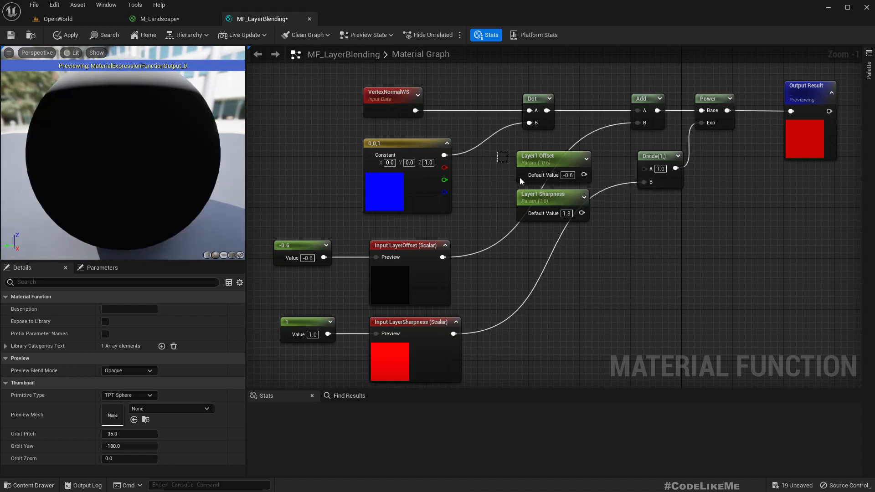
Step: Delete the Layer1 Offset and Layer1 Sharpness parameters from MF_LayerBlending and apply the function changes
drag(520, 177, 562, 231)
key(Delete)
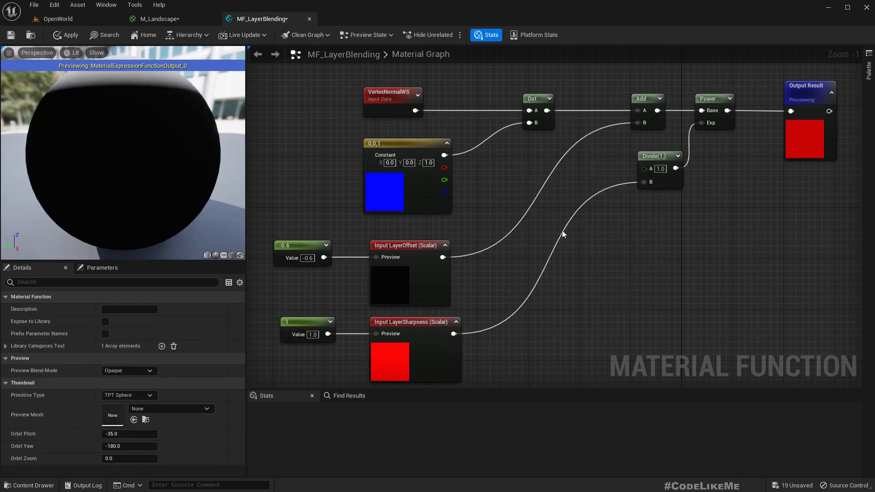
scroll(562, 232, down, 2)
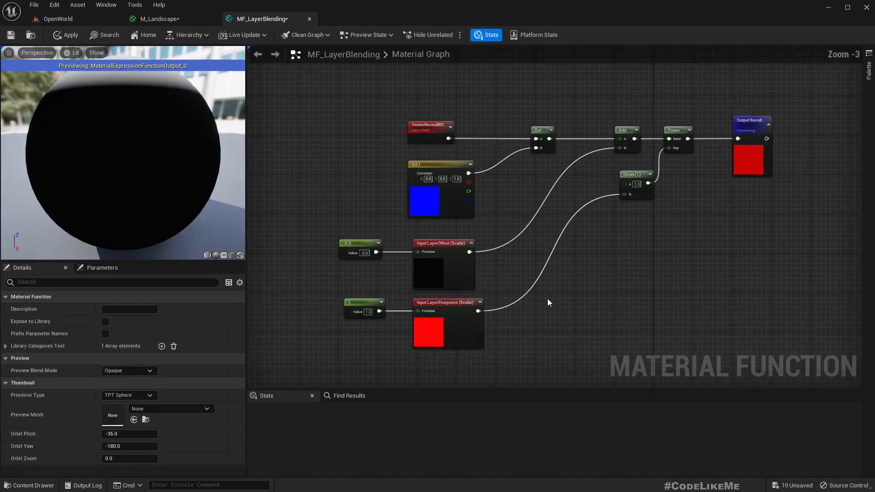
click(76, 36)
scroll(116, 111, down, 5)
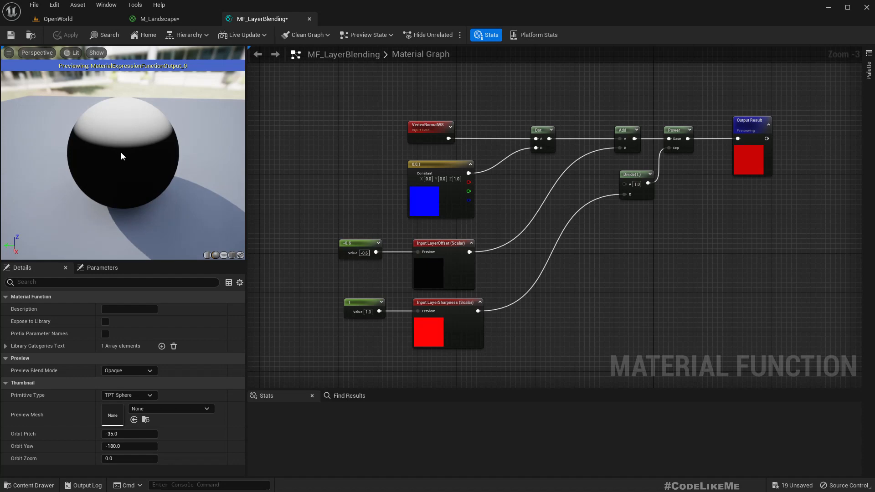
Step: In M_Landscape, move the Layer1 Offset and Layer1 Sharpness parameters together to just below the 0,0,1 constant
click(146, 20)
right_drag(430, 333, 426, 289)
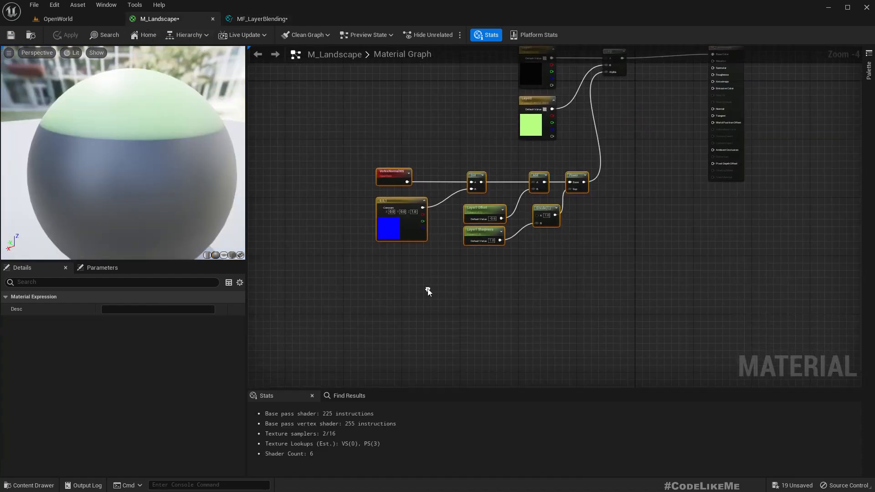
click(426, 289)
drag(468, 219, 388, 260)
right_drag(512, 321, 509, 303)
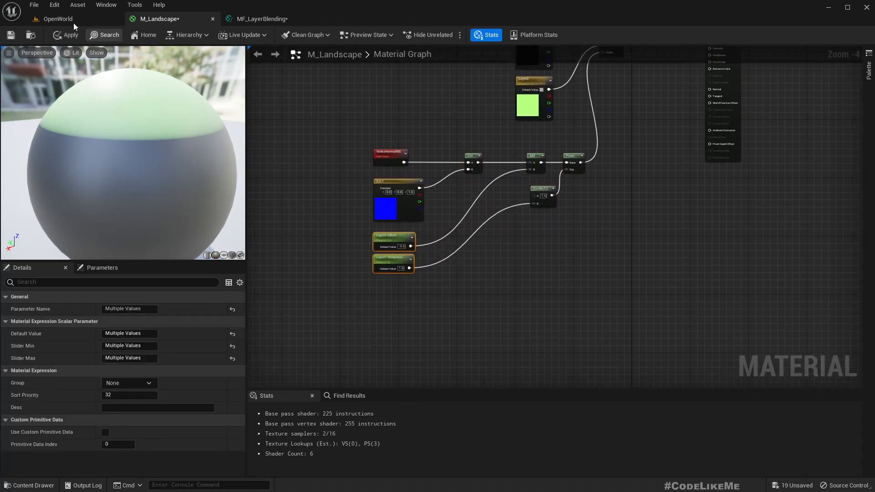
Step: Add the MF_LayerBlending asset to the M_Landscape graph, placing it beside the Layer1 parameters
click(57, 19)
drag(206, 378, 482, 255)
scroll(508, 275, up, 5)
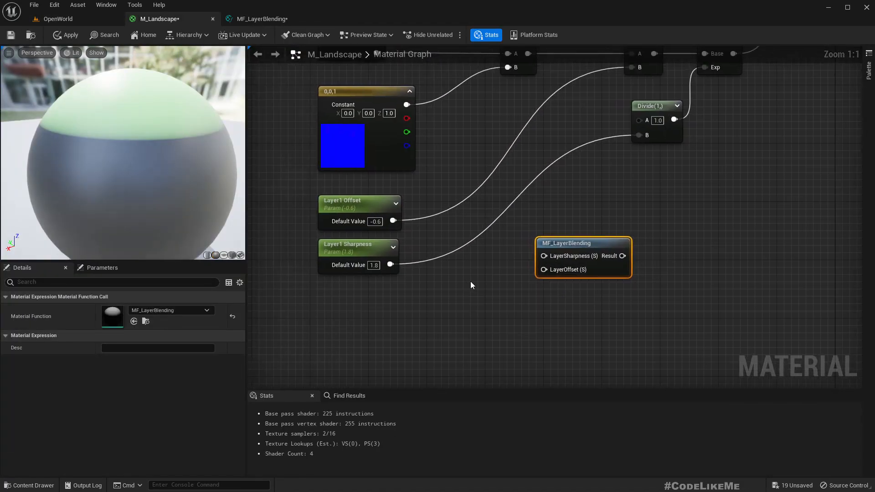
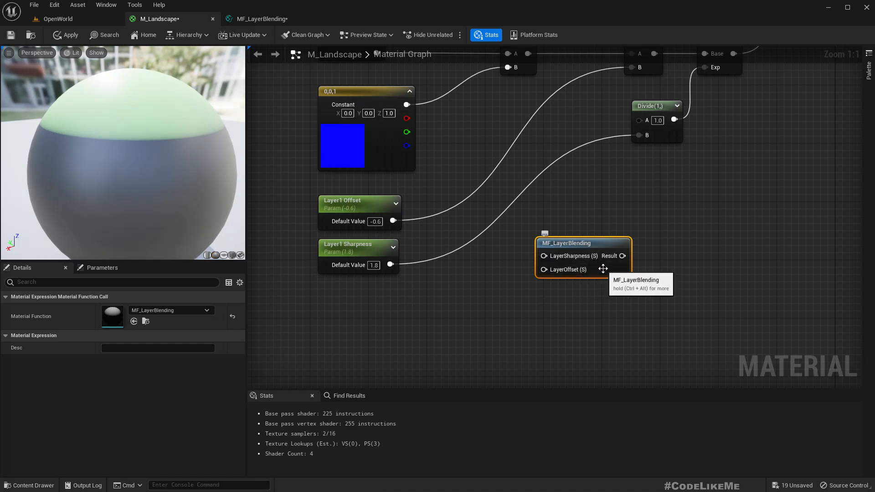
Step: Review the MF_LayerBlending graph, checking its two scalar inputs and the slope mask nodes
click(258, 19)
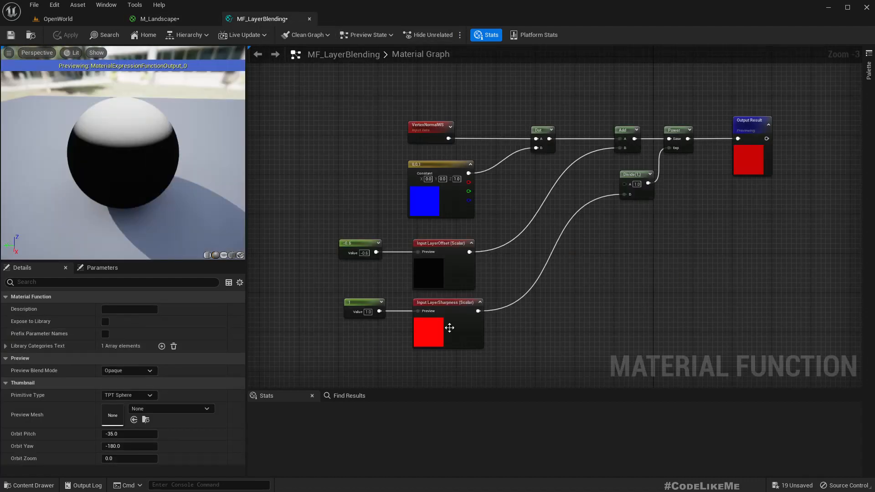
scroll(450, 328, up, 4)
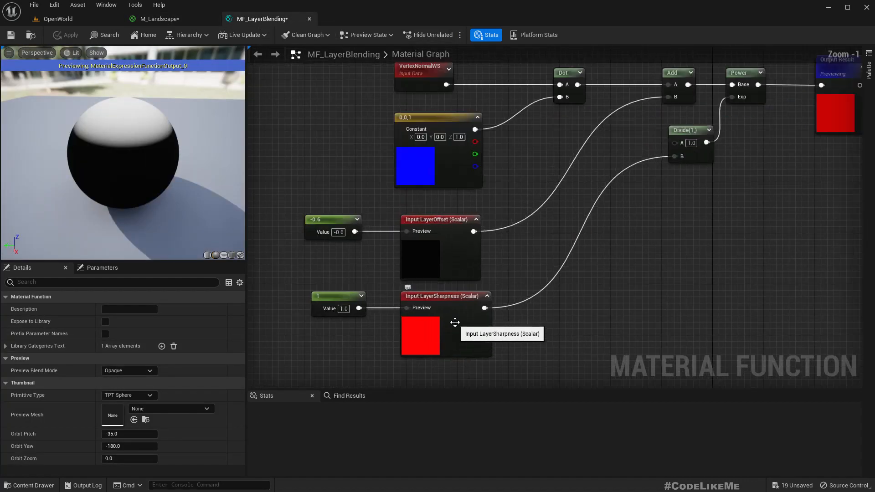
click(437, 245)
right_drag(362, 122, 388, 253)
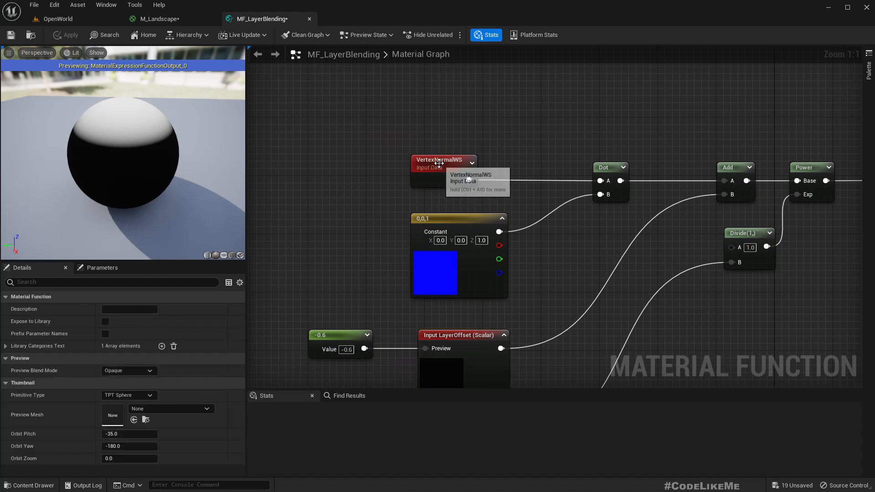
click(439, 163)
scroll(472, 145, down, 5)
click(477, 116)
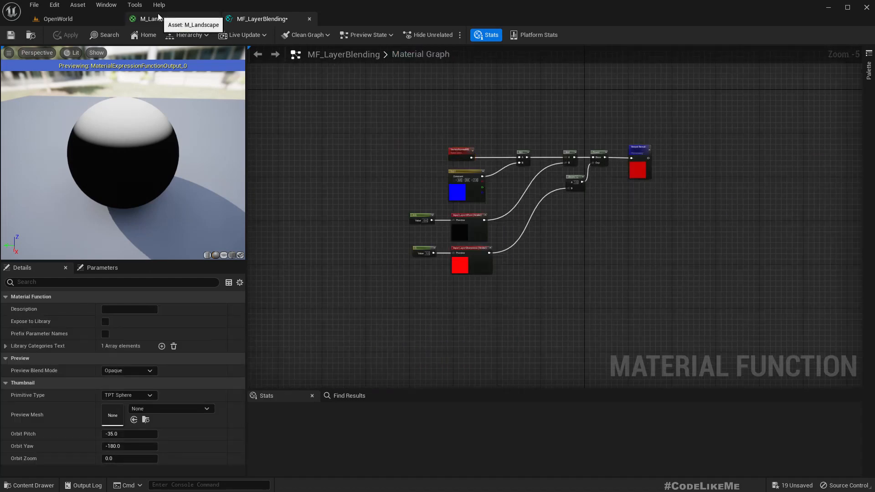
Step: In M_Landscape, wire Layer1 Offset and Layer1 Sharpness into the matching MF_LayerBlending inputs and its Result into the Lerp Alpha
click(158, 17)
drag(394, 221, 386, 266)
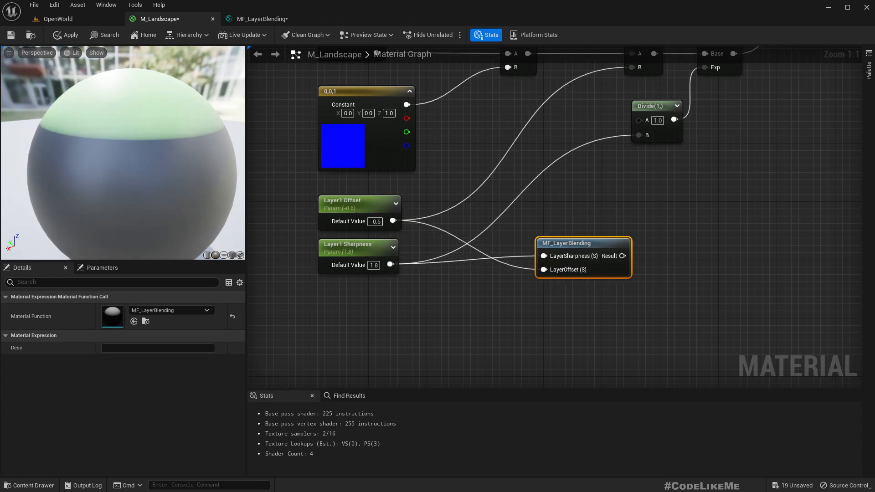
scroll(531, 304, down, 2)
right_drag(552, 303, 469, 342)
drag(456, 357, 581, 206)
right_drag(589, 263, 656, 167)
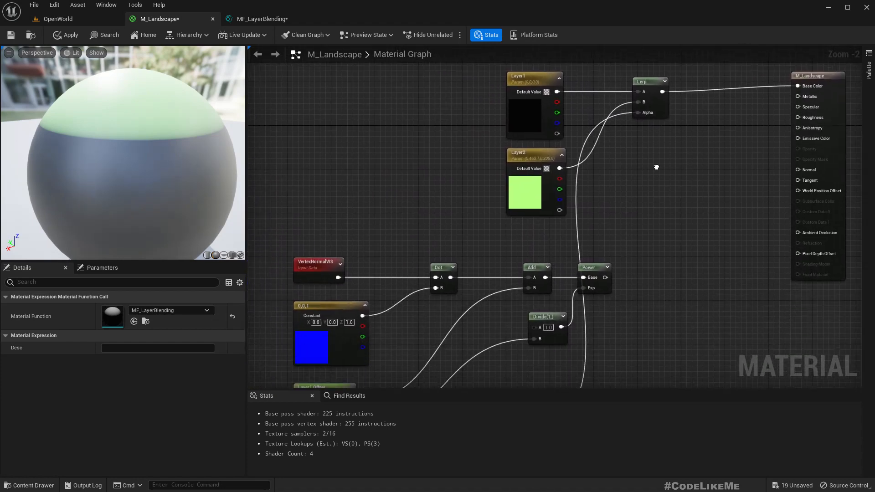
drag(153, 134, 154, 121)
Step: Delete the old slope mask nodes from M_Landscape: VertexNormalWS, 0,0,1 constant, Dot, Add, Divide and Power
right_drag(400, 279, 447, 190)
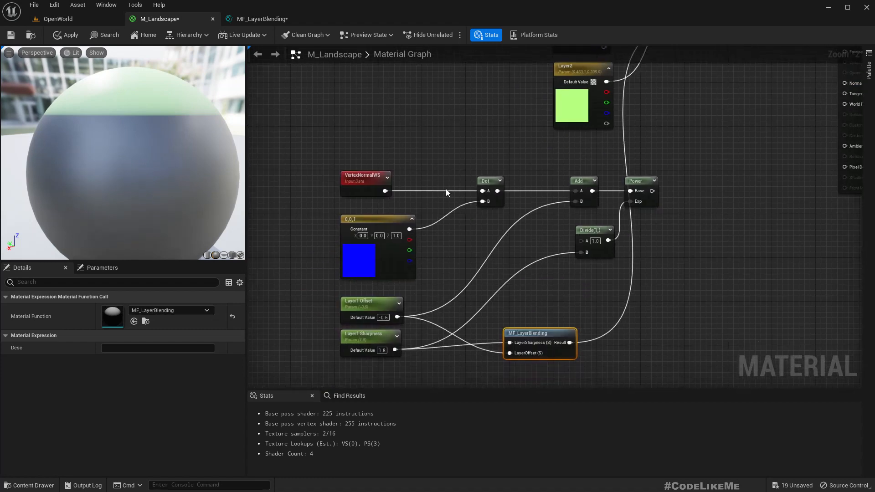
drag(323, 167, 656, 246)
key(Delete)
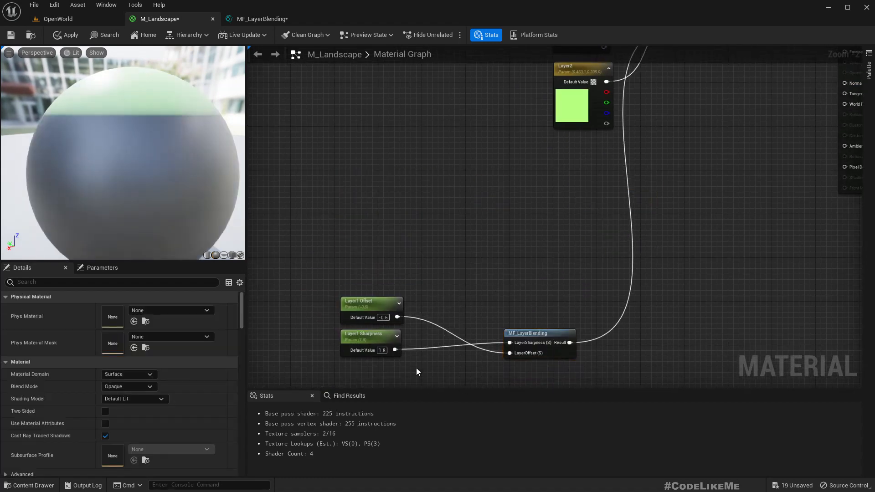
Step: Move Layer1 Offset below Layer1 Sharpness and straighten the connection from Layer1 Sharpness to MF_LayerBlending
right_drag(416, 368, 422, 316)
drag(373, 254, 371, 319)
right_drag(487, 318, 483, 281)
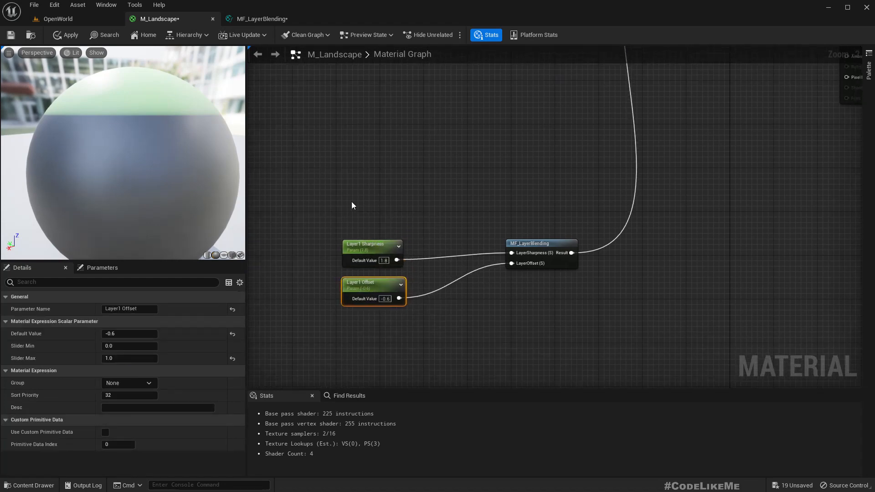
drag(352, 204, 540, 250)
key(q)
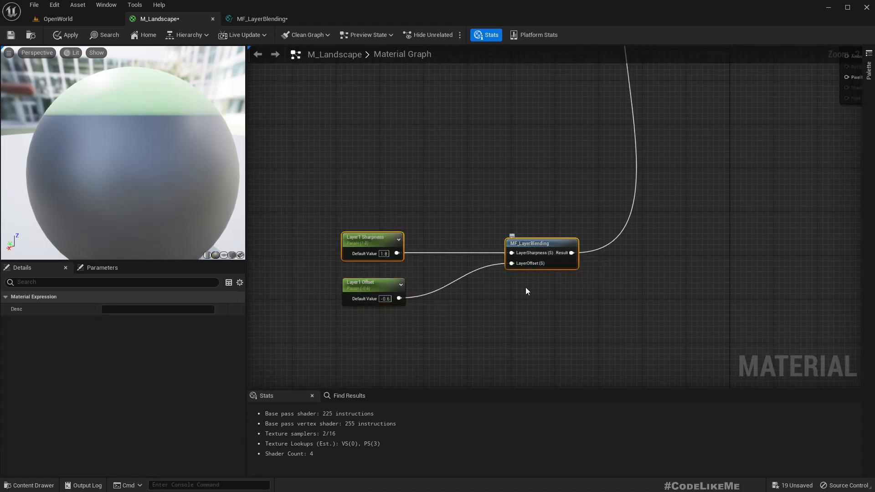
Step: Move MF_LayerBlending and its two Layer1 parameters together up to just below the Layer2 color node
drag(343, 199, 576, 225)
scroll(561, 308, down, 4)
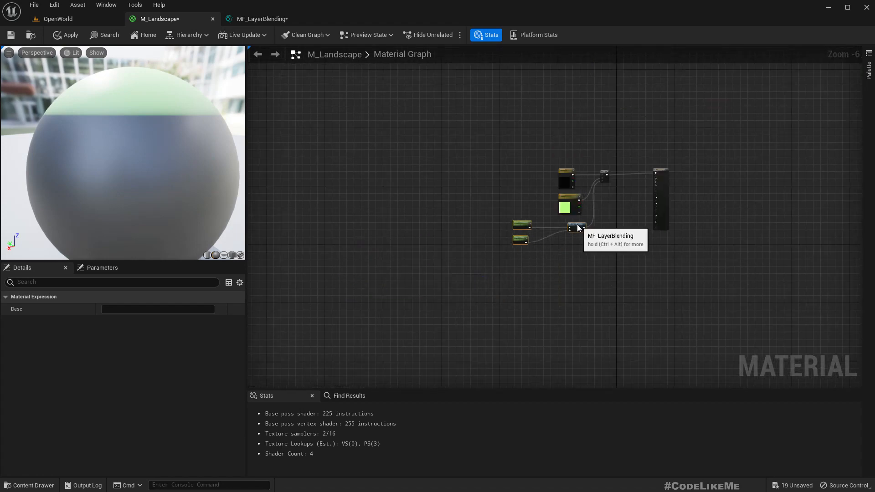
scroll(576, 225, up, 4)
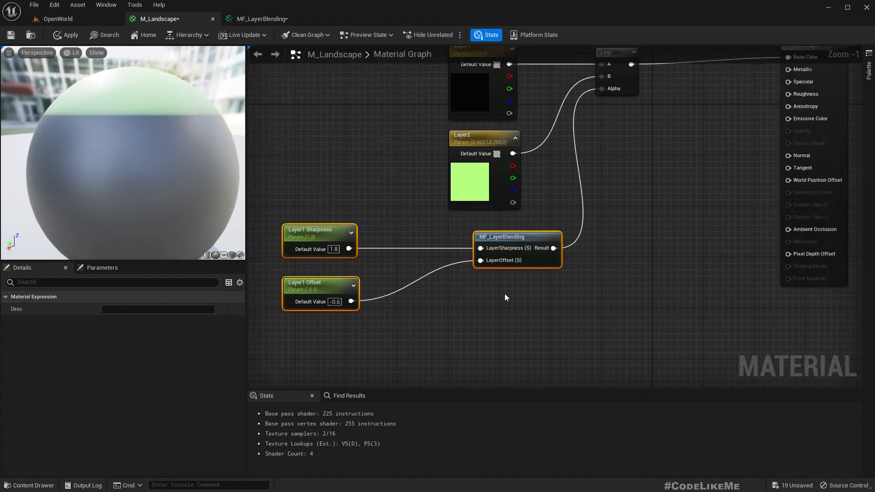
scroll(547, 292, down, 1)
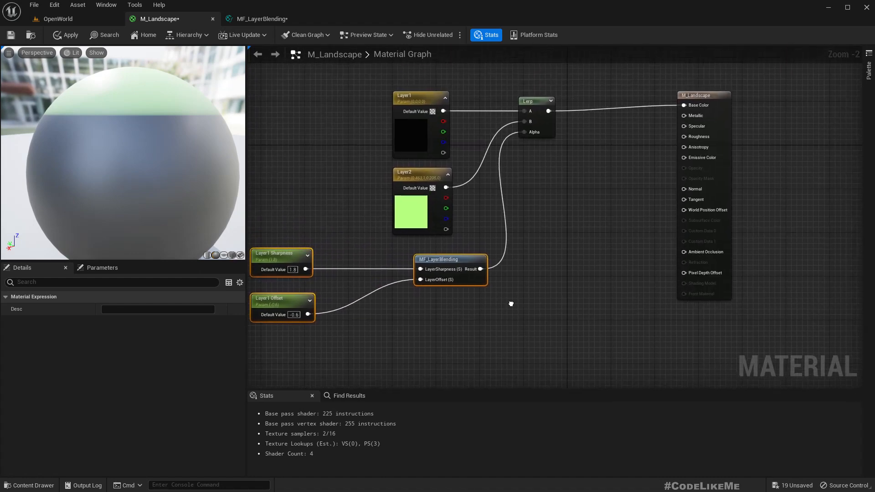
Step: Straighten the connection between the Lerp node and the Base Color pin of the M_Landscape output
drag(420, 81, 748, 129)
key(q)
click(536, 237)
right_drag(532, 245, 575, 198)
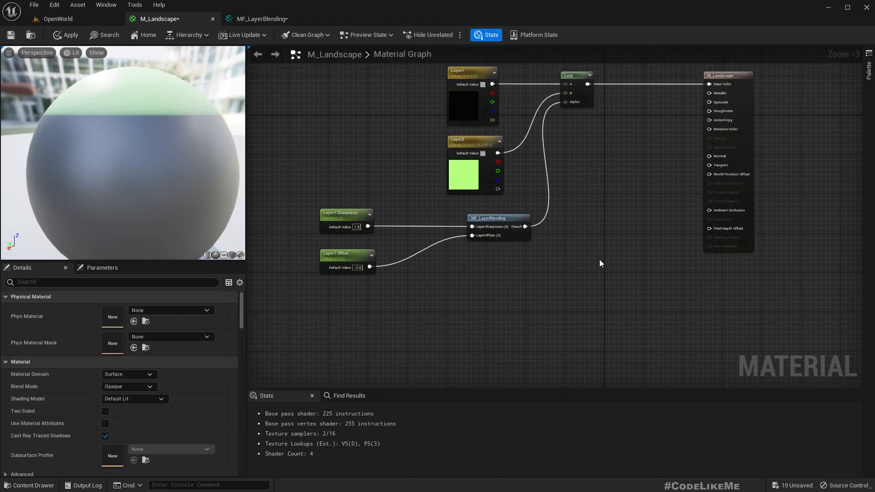
Step: Move the M_Landscape output node farther right to make room after the Lerp node
right_drag(600, 260, 492, 294)
drag(622, 111, 719, 113)
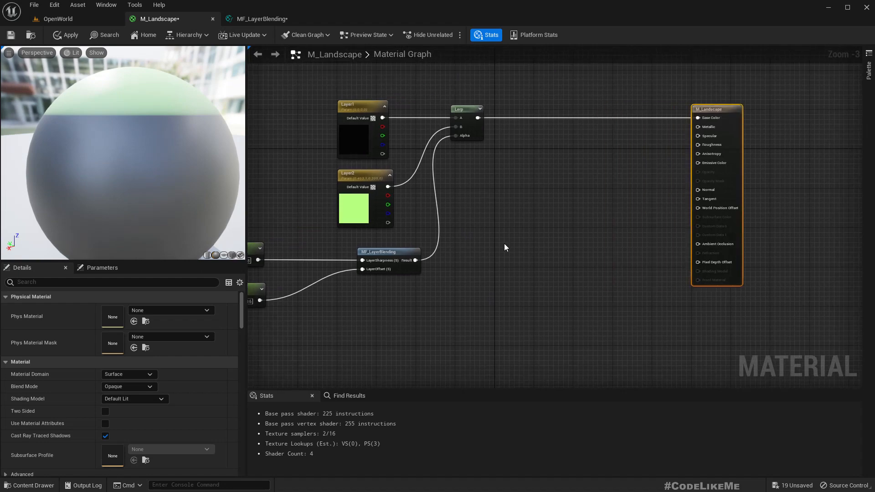
Step: Duplicate MF_LayerBlending together with its Layer1 Sharpness and Layer1 Offset parameters and place the copies directly below the originals
scroll(535, 211, up, 3)
click(498, 212)
scroll(597, 260, down, 2)
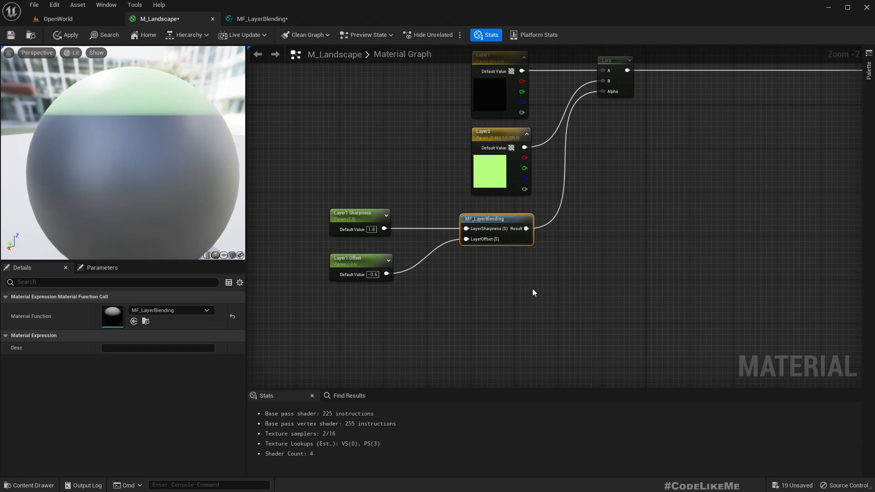
drag(548, 290, 366, 215)
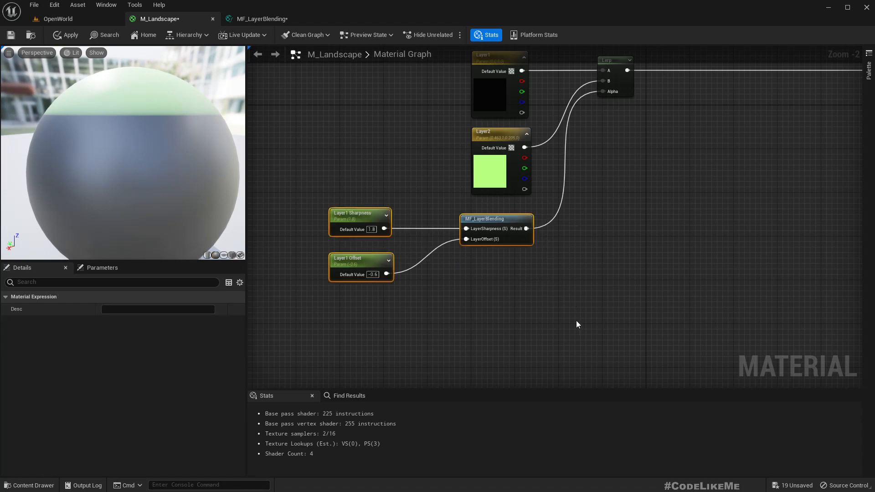
key(ctrl+c)
key(ctrl+v)
drag(702, 312, 504, 306)
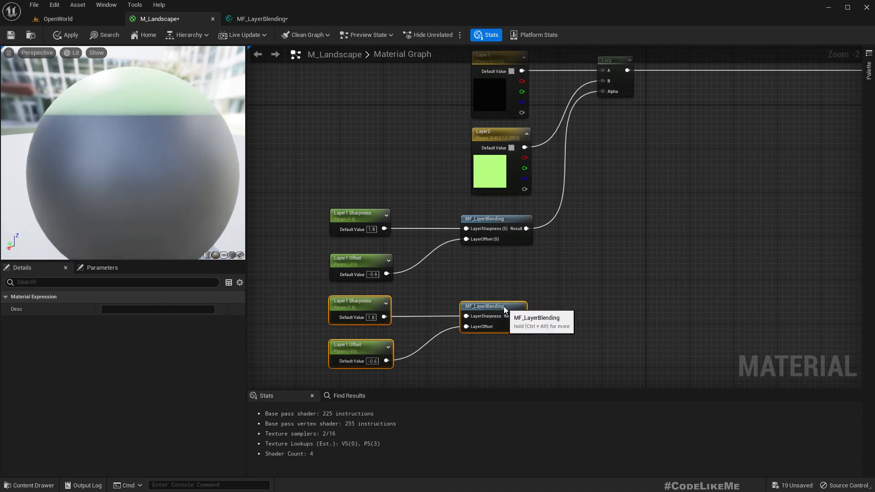
Step: Rename the copied Layer1 Sharpness parameter as Layer2 Sharpness
right_drag(398, 361, 441, 298)
click(397, 242)
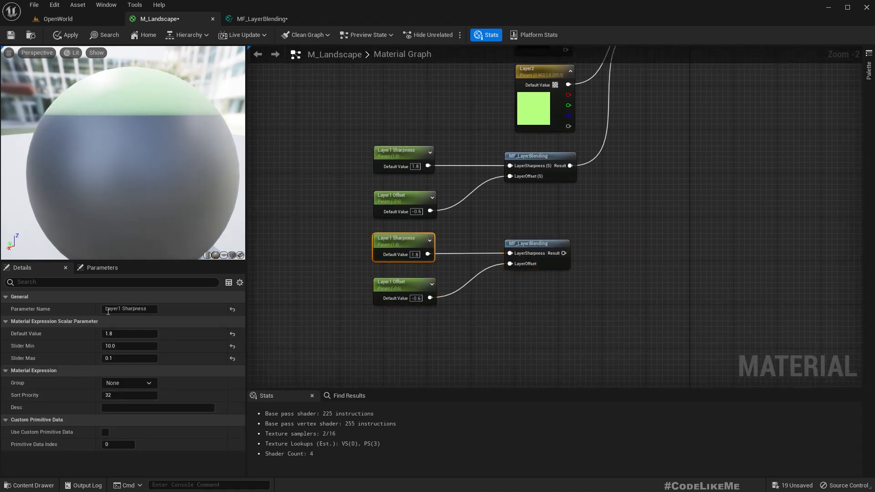
click(130, 309)
key(Home)
key(Right)
key(Right)
key(Right)
key(Right)
key(Right)
key(Delete)
text(2)
key(Return)
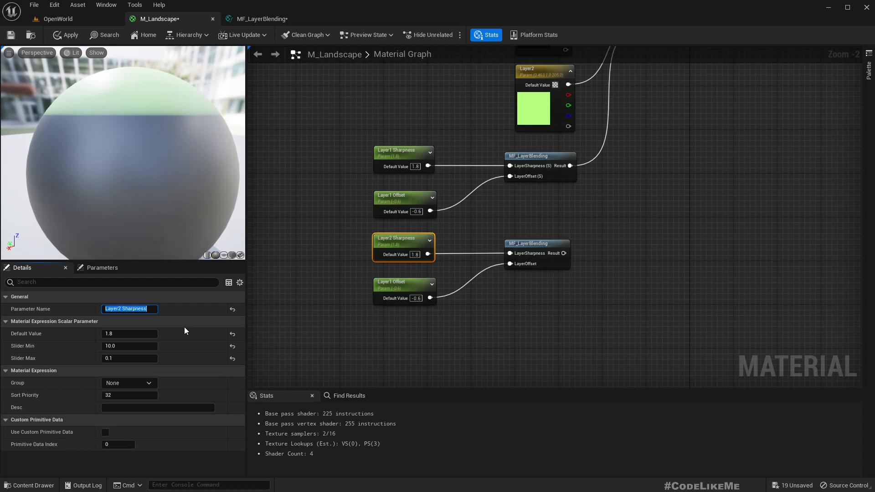
Step: Rename the copied Layer1 Offset parameter as Layer2 Offset
click(401, 293)
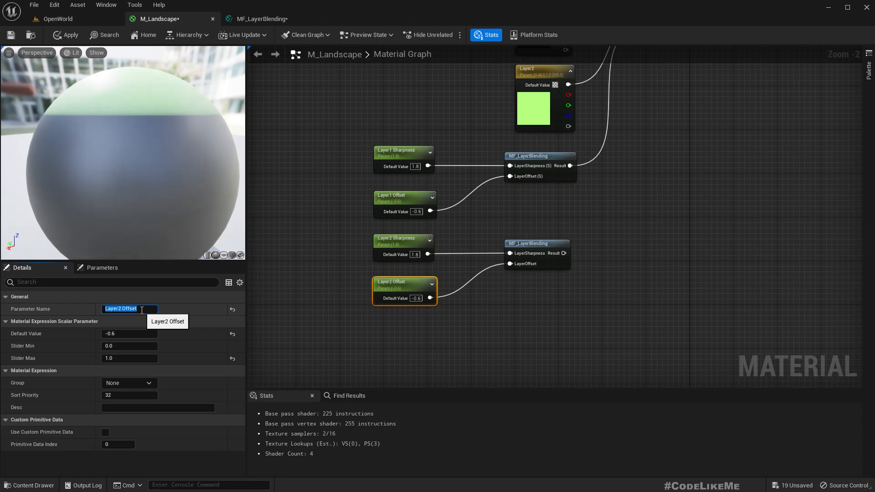
scroll(526, 301, up, 2)
right_drag(526, 301, 536, 330)
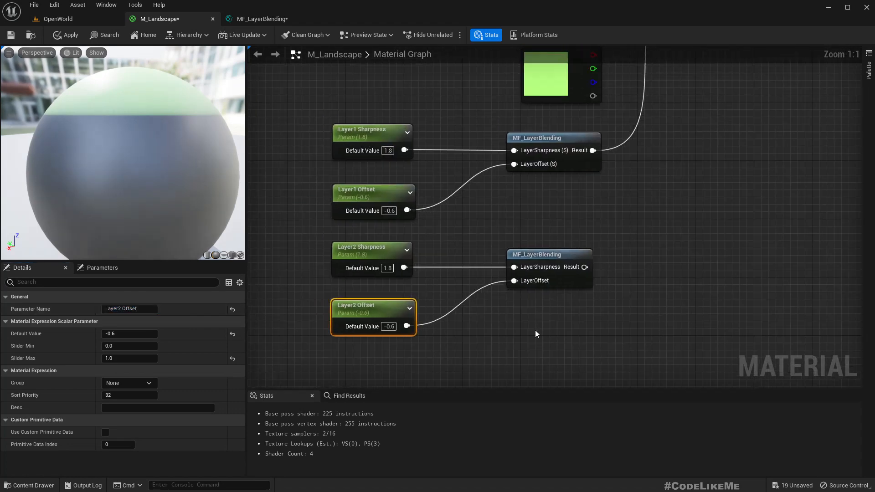
right_drag(540, 259, 524, 281)
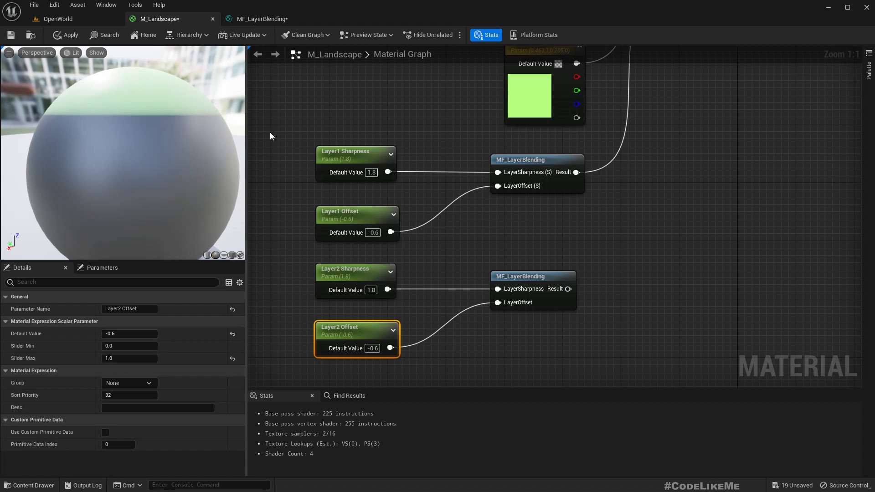
Step: Preview the second MF_LayerBlending node on the sphere and move the node up to straighten its Layer2 Sharpness connection
drag(123, 153, 101, 166)
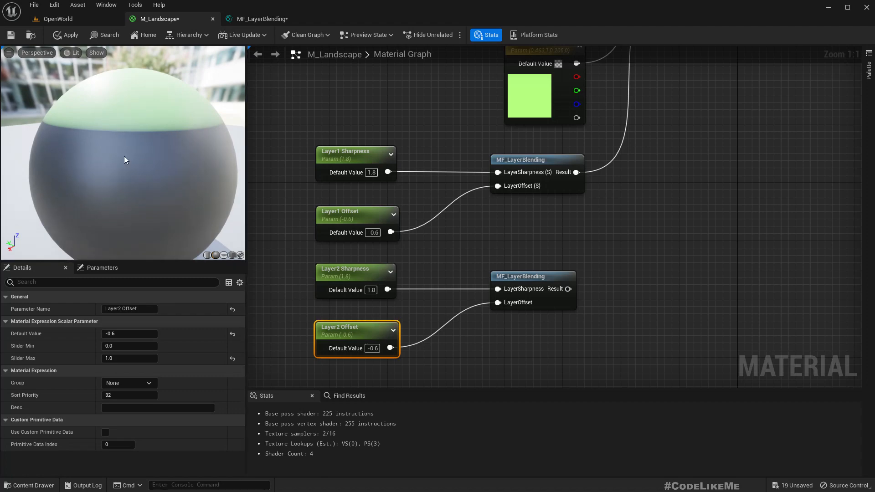
right_click(529, 279)
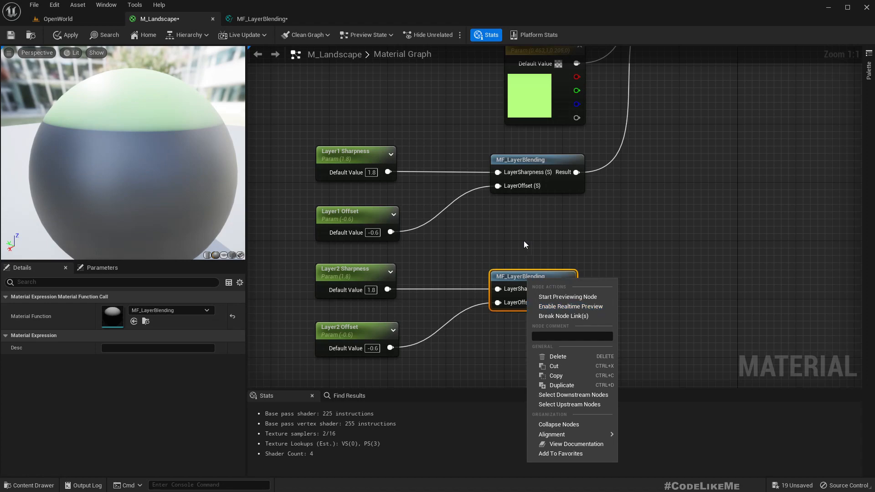
click(565, 297)
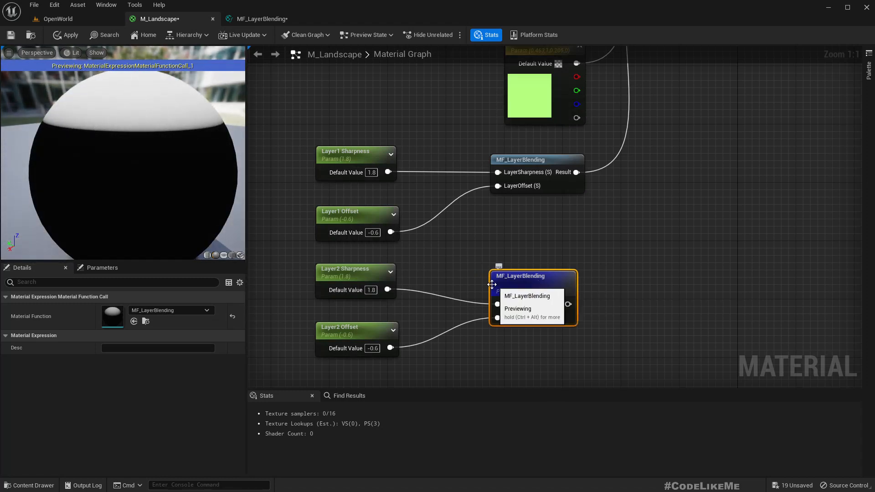
drag(525, 288, 527, 274)
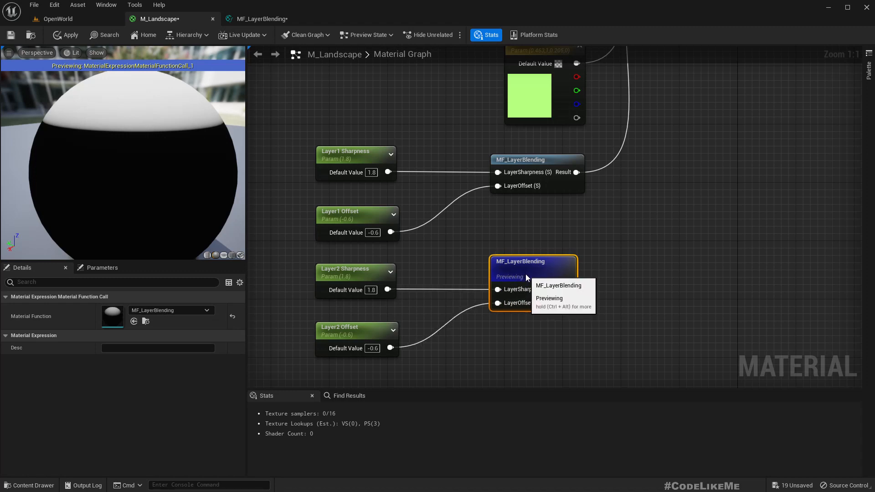
Step: Set the default value of Layer2 Offset to -0.7
click(373, 348)
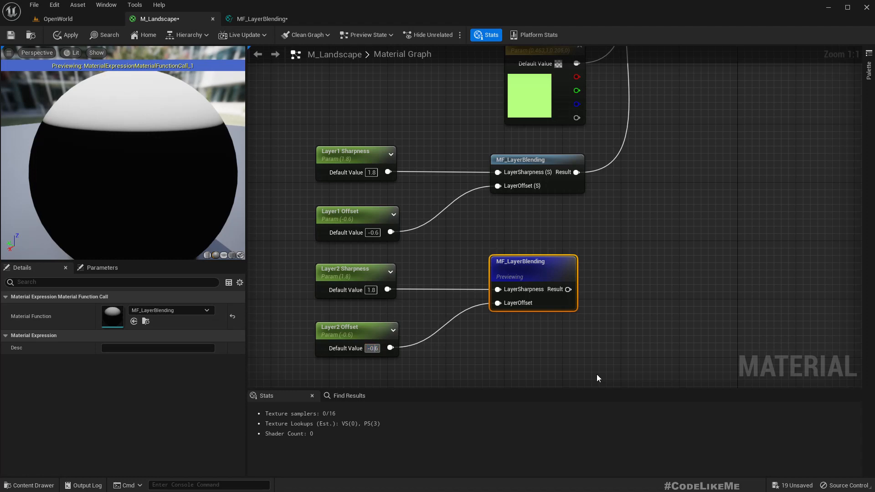
key(BackSpace)
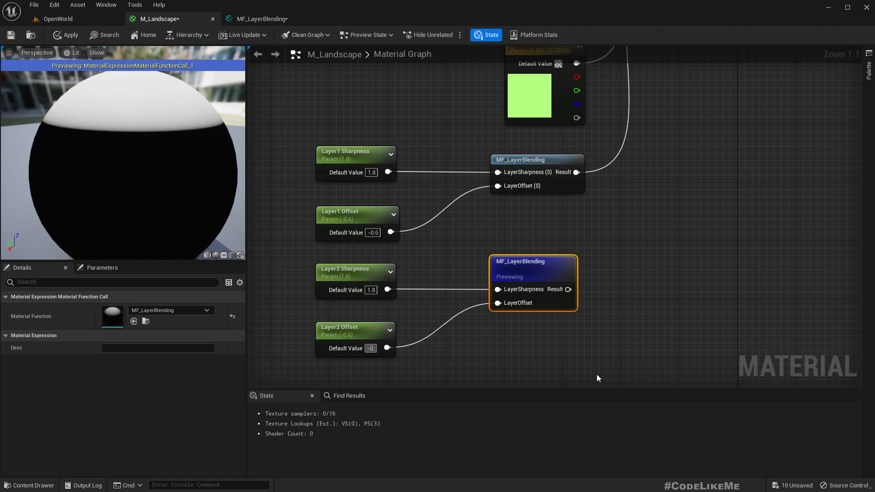
text(7)
key(Return)
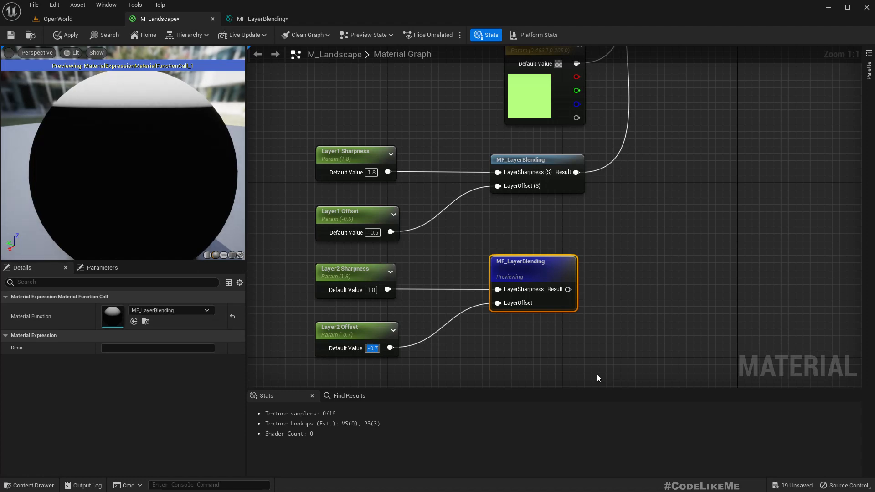
Step: Move both MF_LayerBlending nodes and their four parameters down to free space below the Layer2 color node
right_drag(648, 224, 601, 316)
scroll(602, 316, down, 2)
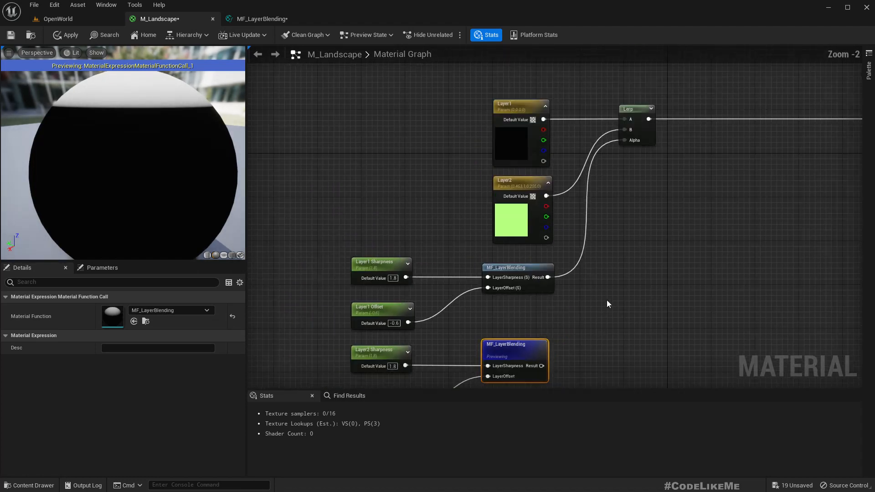
right_drag(624, 285, 508, 285)
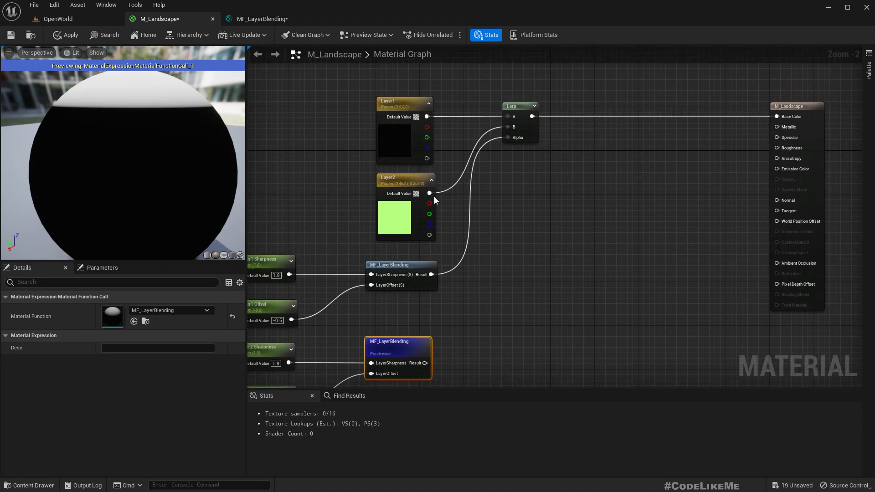
click(400, 181)
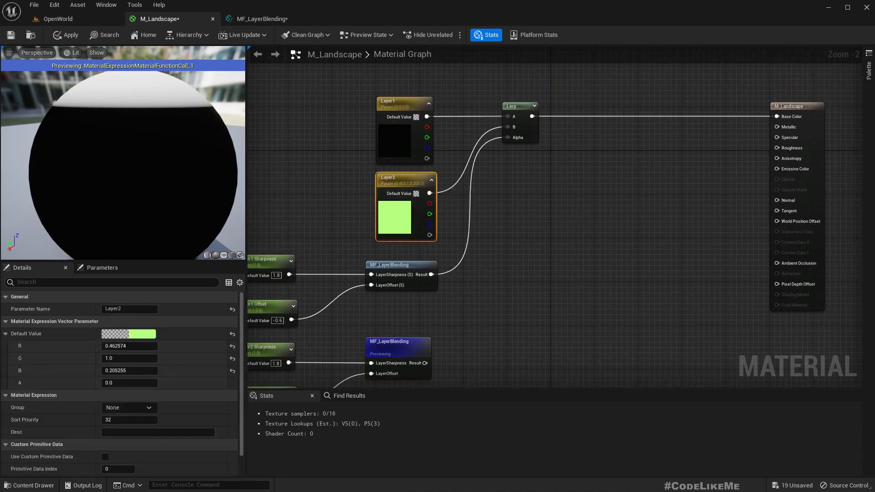
right_drag(517, 247, 535, 311)
drag(385, 153, 528, 248)
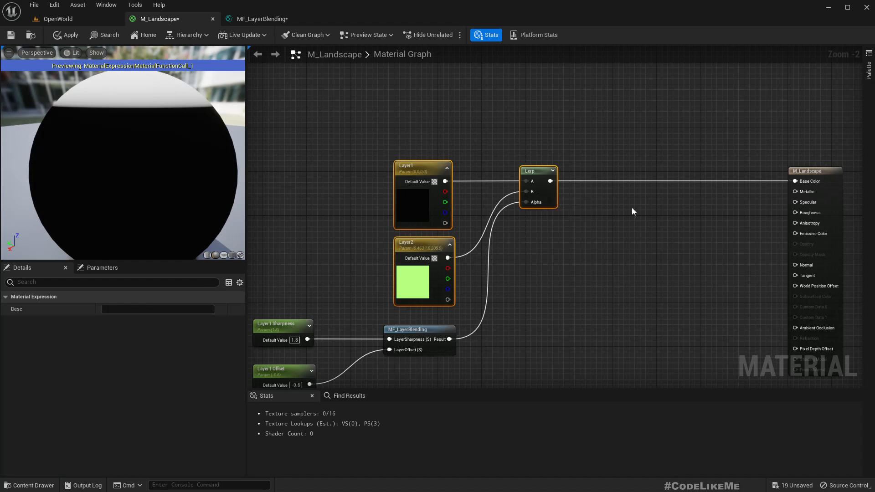
scroll(632, 207, down, 3)
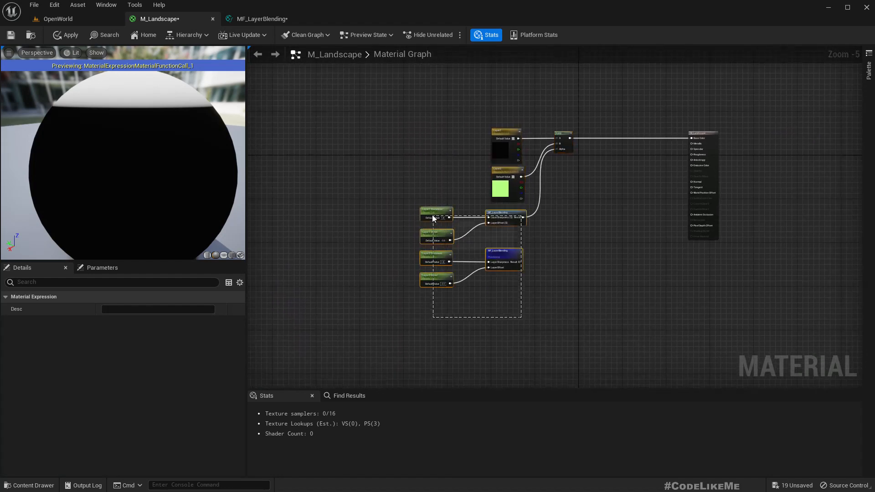
drag(433, 215, 432, 215)
drag(511, 218, 508, 248)
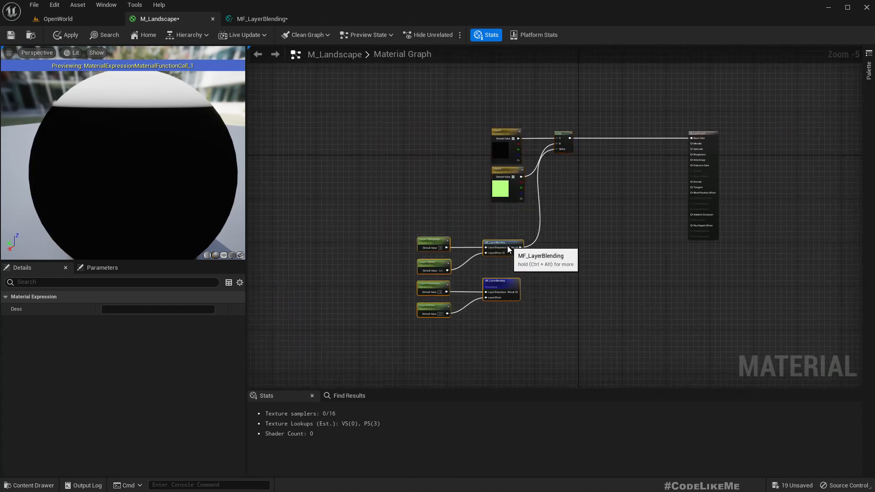
scroll(529, 207, up, 4)
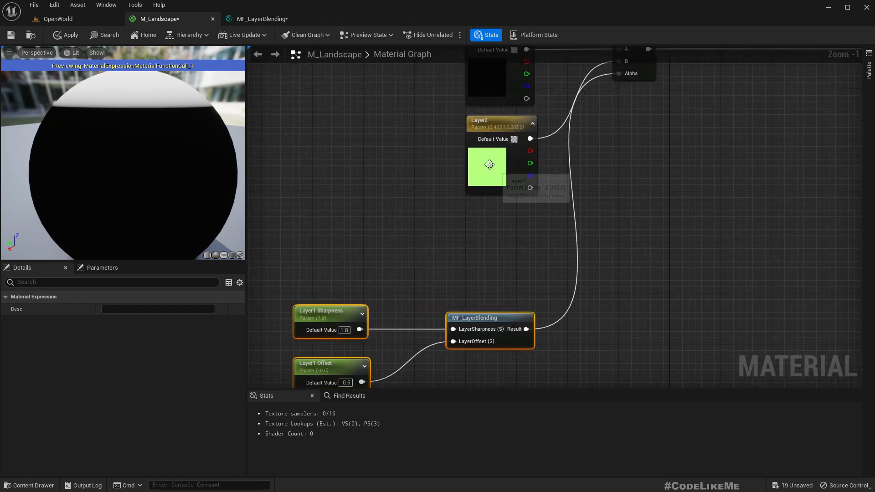
Step: Duplicate the Layer2 color parameter and place the copy directly below the original
click(489, 165)
key(ctrl+c)
key(ctrl+v)
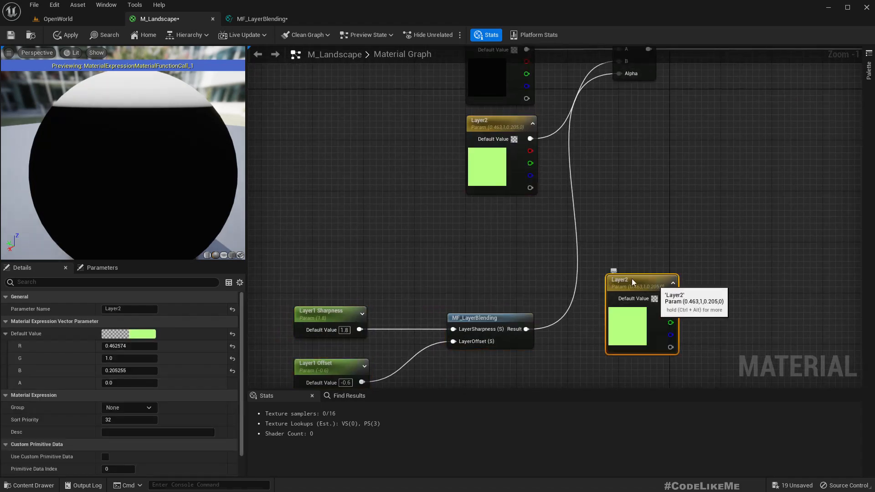
drag(632, 278, 516, 221)
right_drag(436, 188, 441, 220)
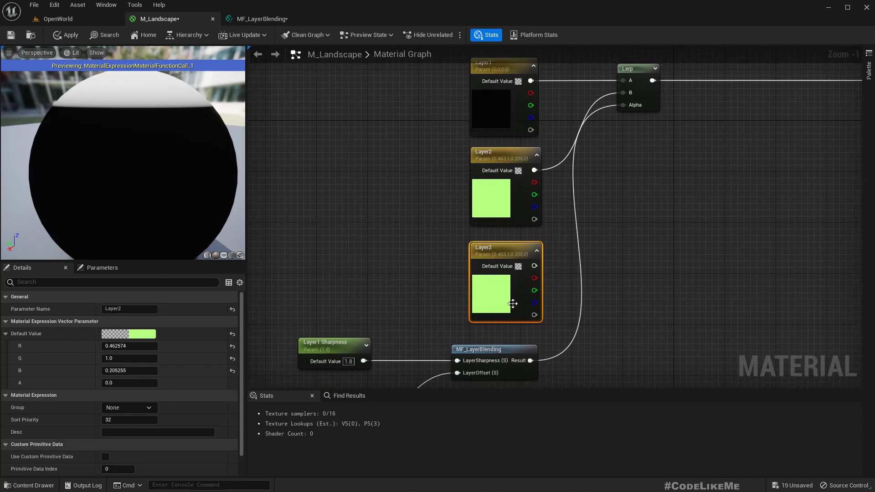
Step: Rename the copied Layer2 color parameter as Layer3
double_click(510, 256)
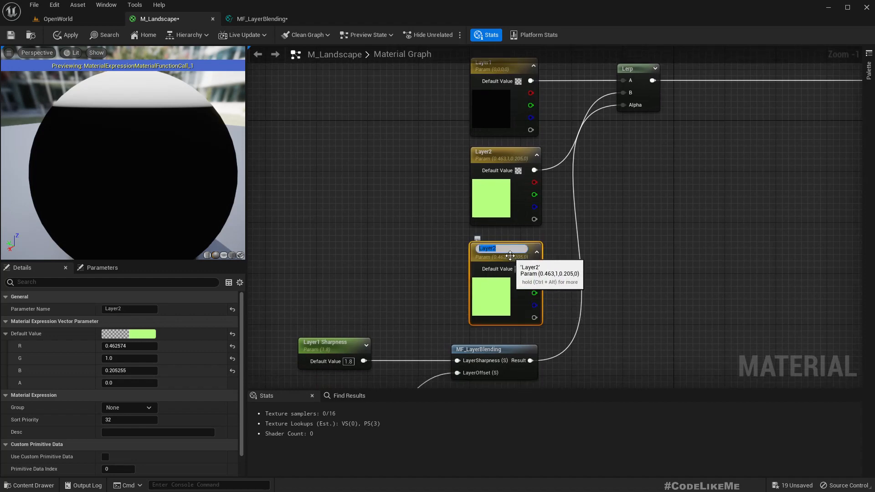
text(Layer3)
key(Return)
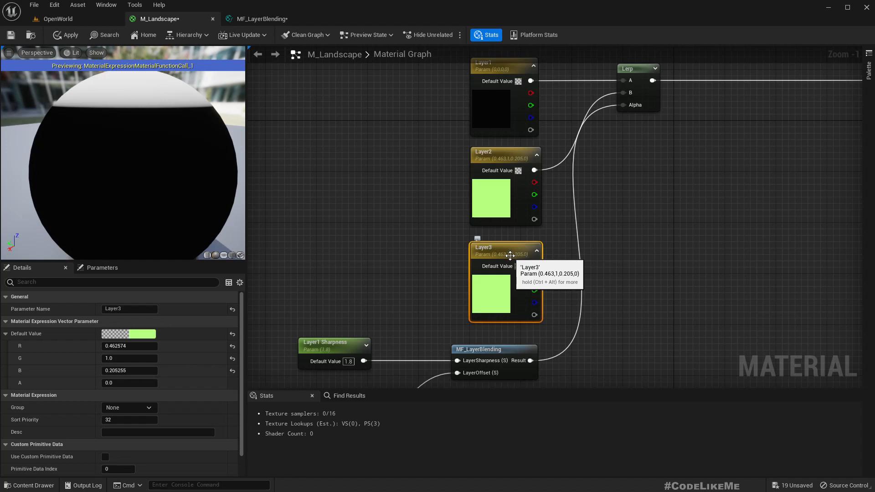
Step: Set Layer3's default color to a yellow-orange with R 0.739583, G 0.478631 and B 0
click(136, 334)
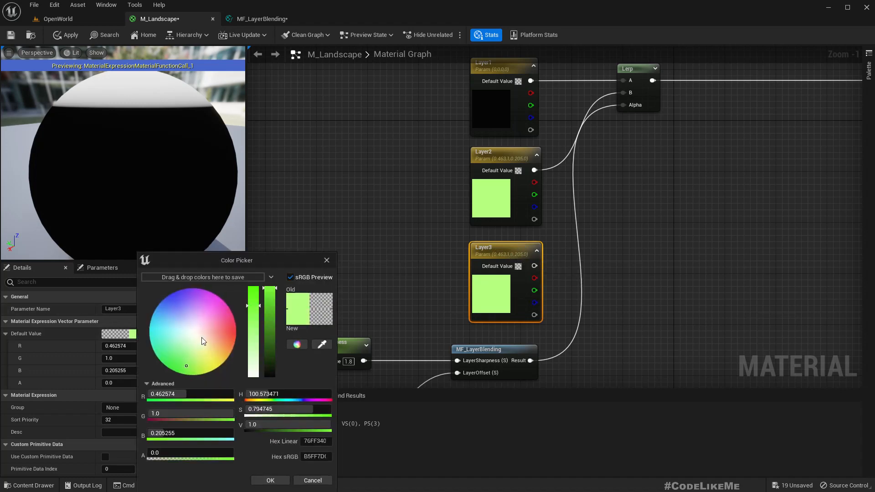
drag(202, 337, 255, 379)
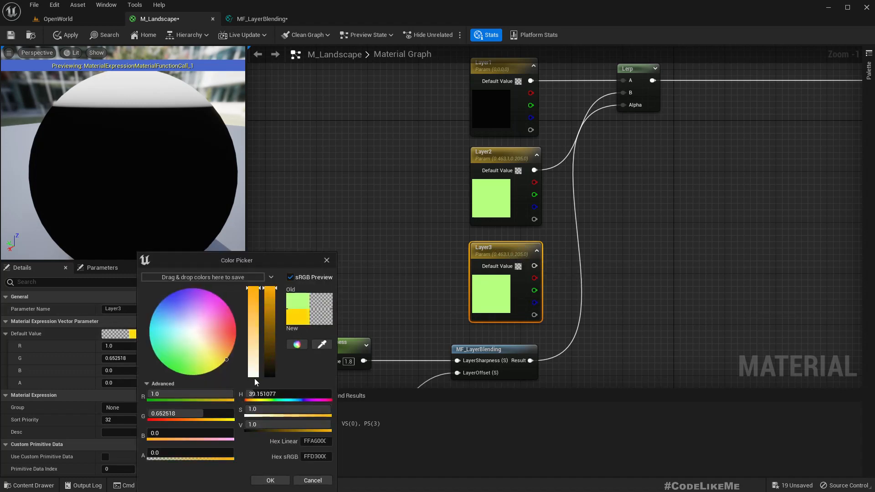
click(271, 336)
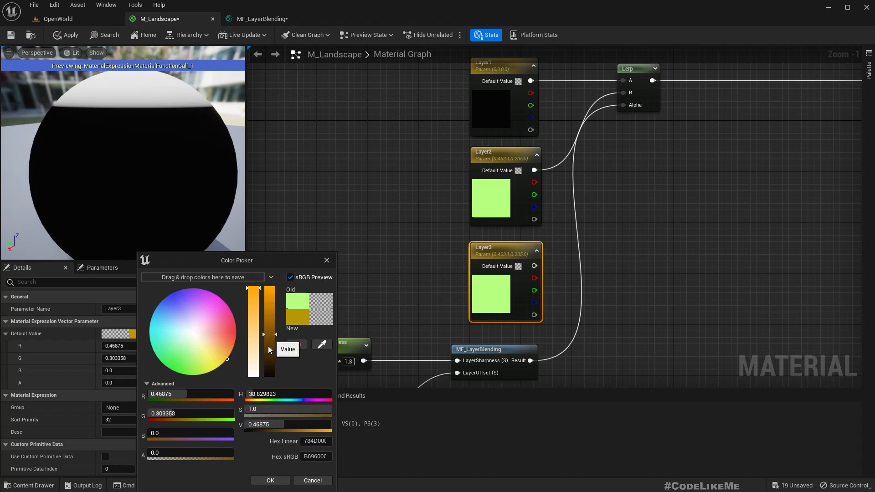
mouse_move(268, 347)
mouse_down()
mouse_move(271, 358)
mouse_move(284, 305)
mouse_move(273, 312)
mouse_up()
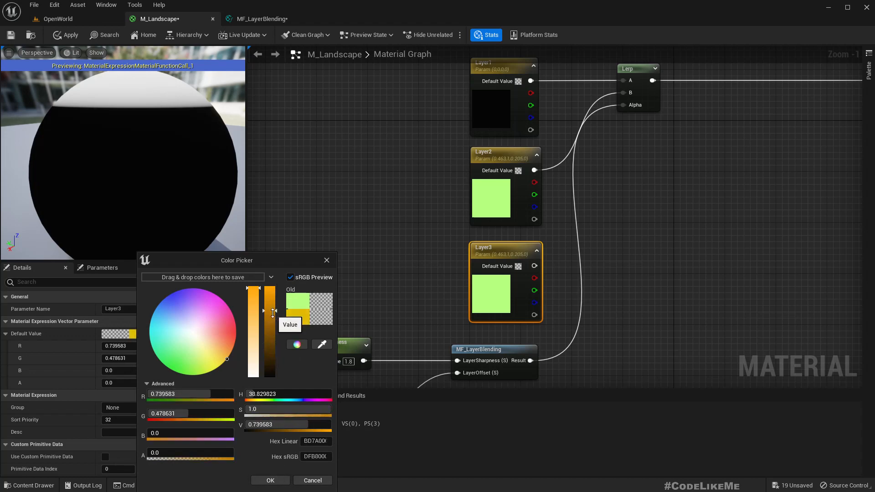
click(288, 481)
Step: Add a second LinearInterpolate node whose A input is fed by the existing Lerp result
right_drag(686, 251, 562, 186)
scroll(595, 275, down, 1)
right_drag(572, 131, 537, 204)
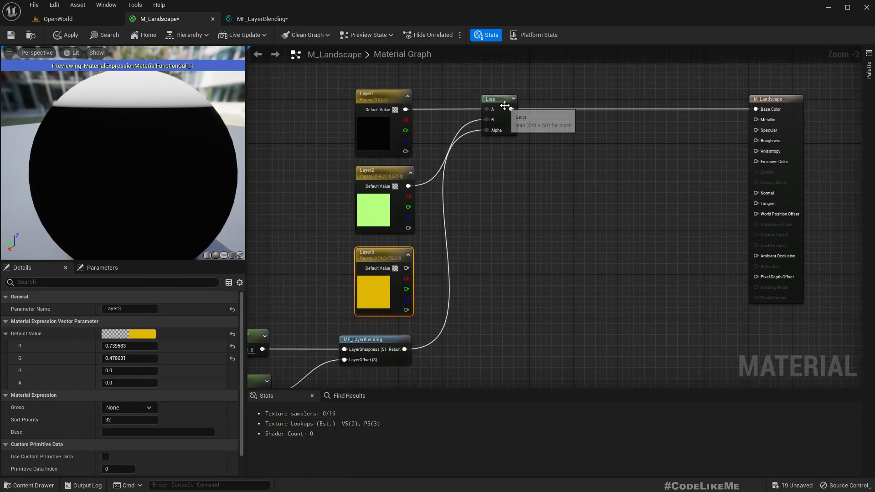
drag(517, 109, 557, 112)
text(lerp)
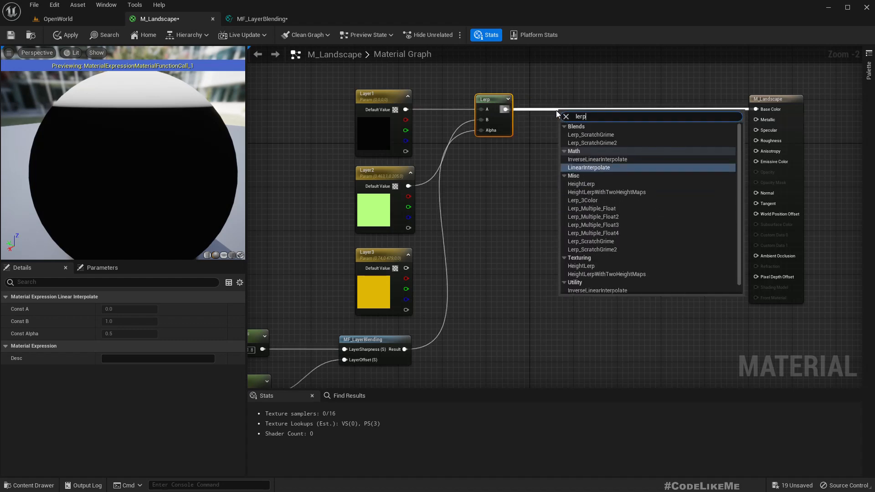
key(Return)
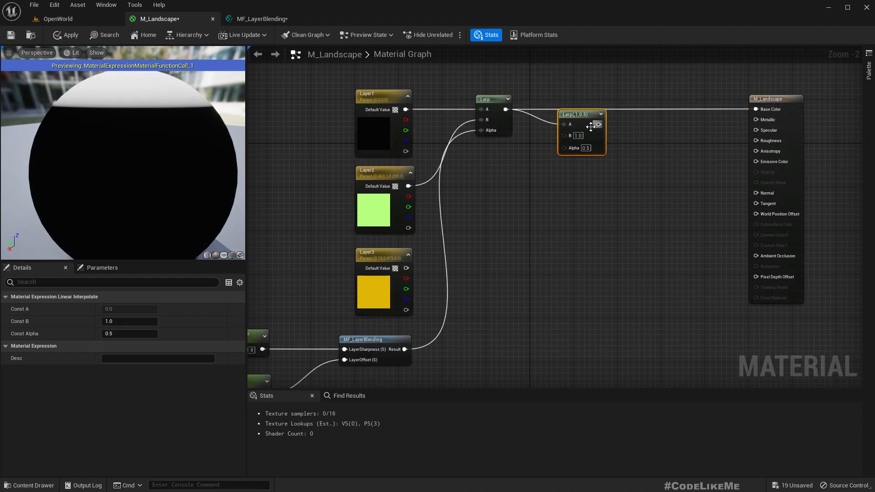
Step: Connect Layer3 to the new Lerp's B input and its result to Base Color, then line the node up with the first Lerp
drag(406, 268, 756, 109)
drag(577, 122, 584, 97)
right_drag(463, 302, 488, 187)
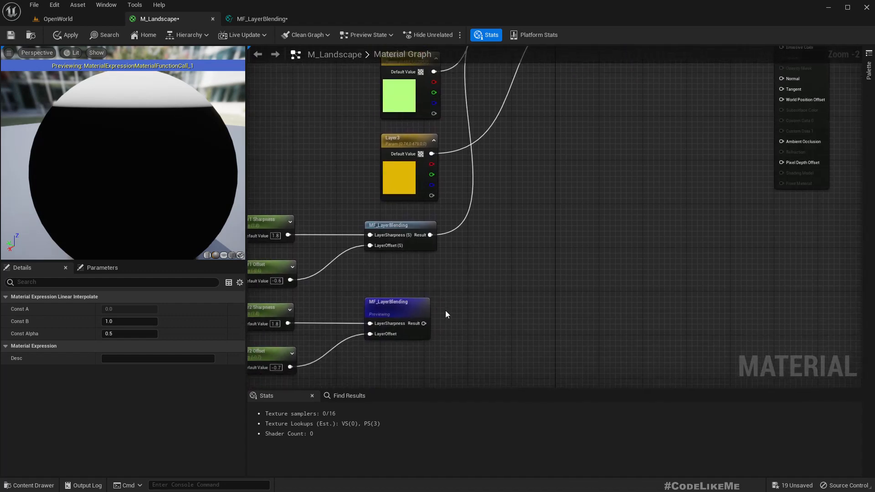
Step: Connect the second MF_LayerBlending's Result to the second Lerp's Alpha and stop previewing that function node
right_drag(446, 315, 413, 351)
drag(412, 351, 597, 138)
right_drag(477, 286, 504, 162)
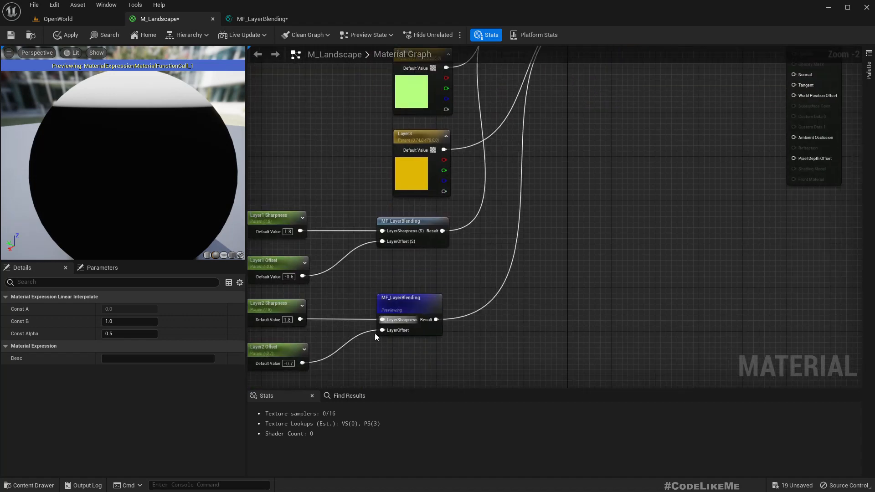
right_click(412, 309)
click(442, 324)
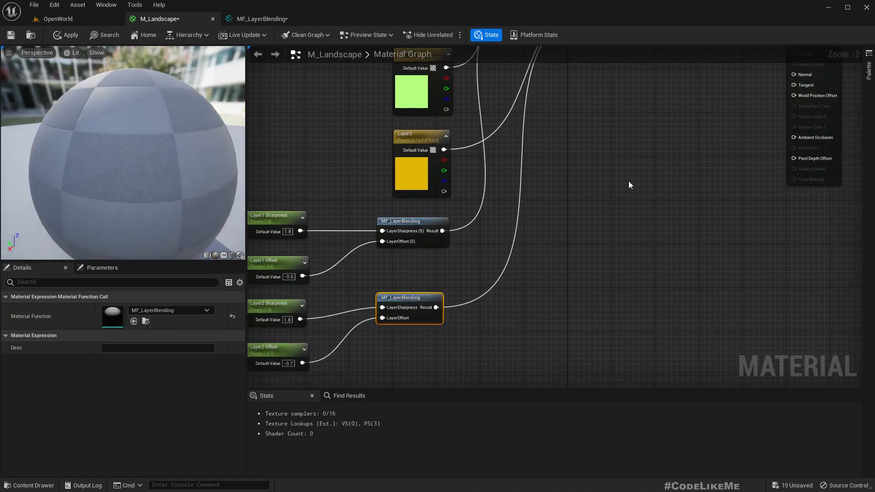
drag(136, 155, 120, 98)
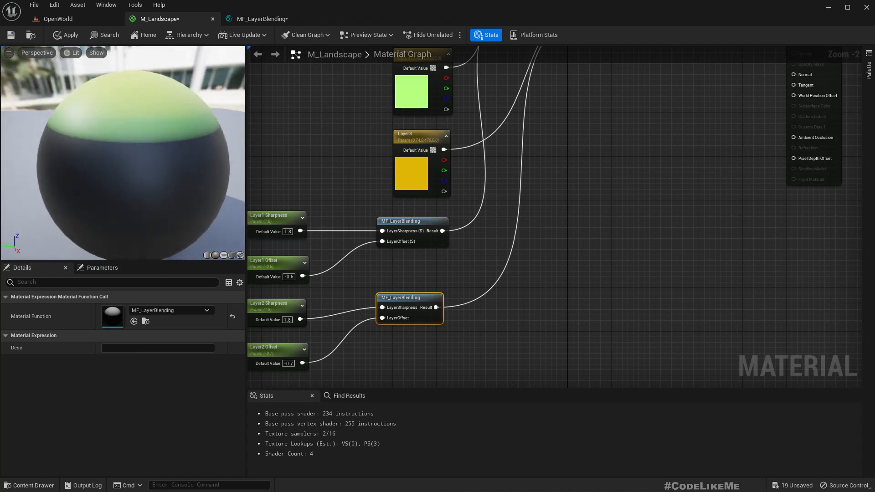
Step: Try swapping the second Lerp's inputs, with Layer3 feeding A and the first Lerp's result feeding B
right_drag(551, 159, 528, 322)
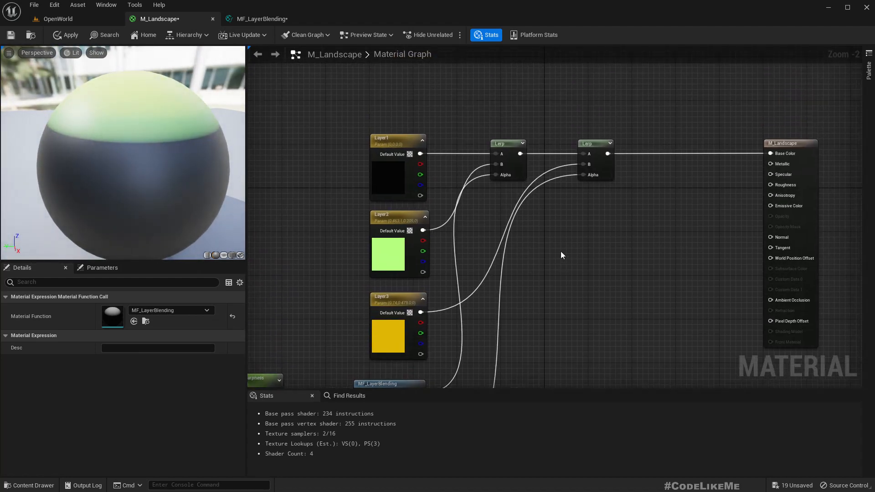
scroll(551, 245, up, 2)
right_drag(571, 247, 585, 238)
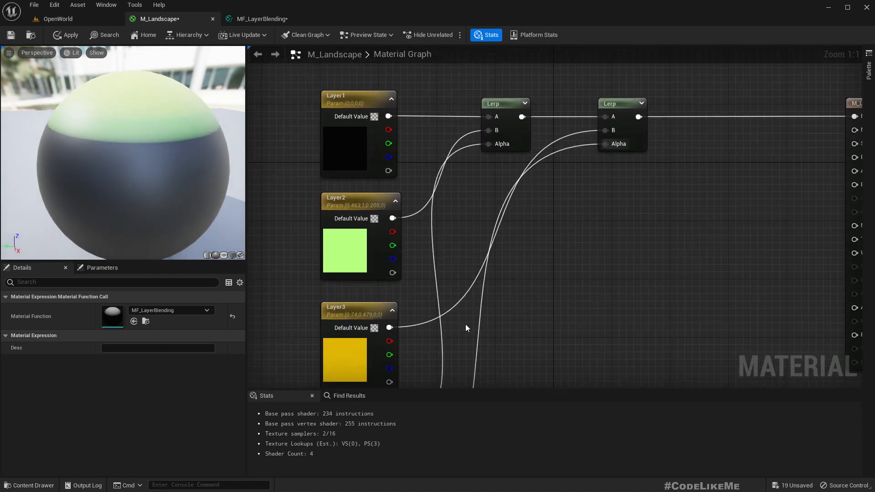
drag(395, 326, 608, 117)
drag(522, 117, 613, 131)
Step: Set Layer3's default color to Layer2's light green by sampling it with the color picker's eyedropper
drag(129, 162, 178, 173)
drag(127, 158, 85, 140)
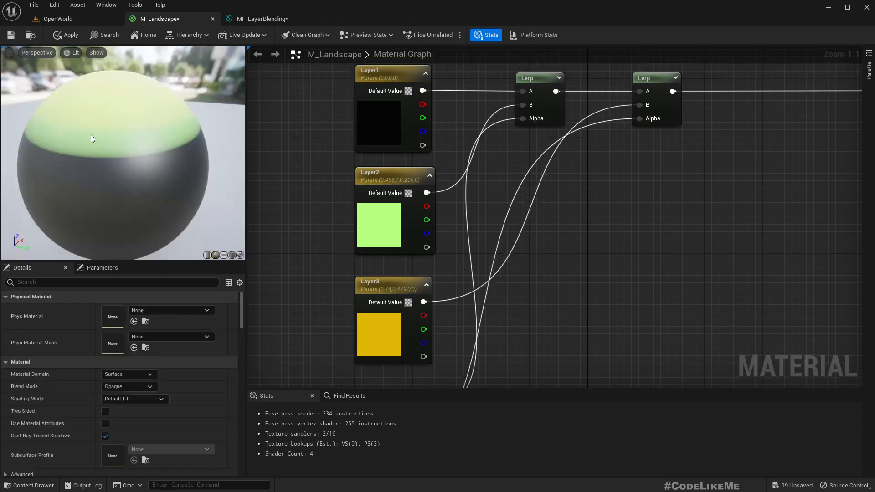
drag(28, 102, 74, 128)
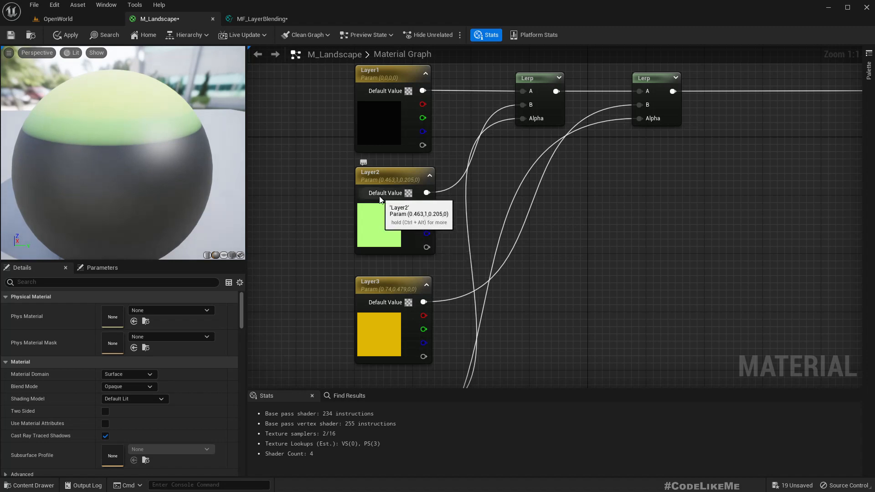
click(381, 228)
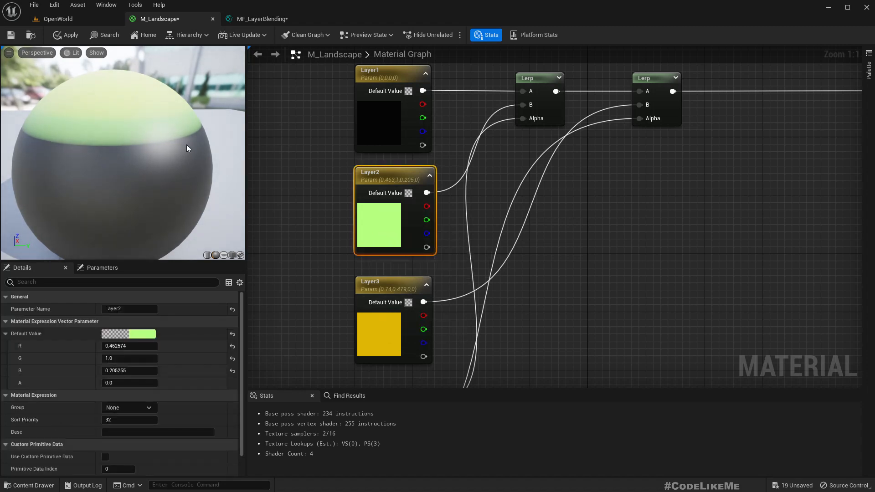
drag(187, 144, 152, 214)
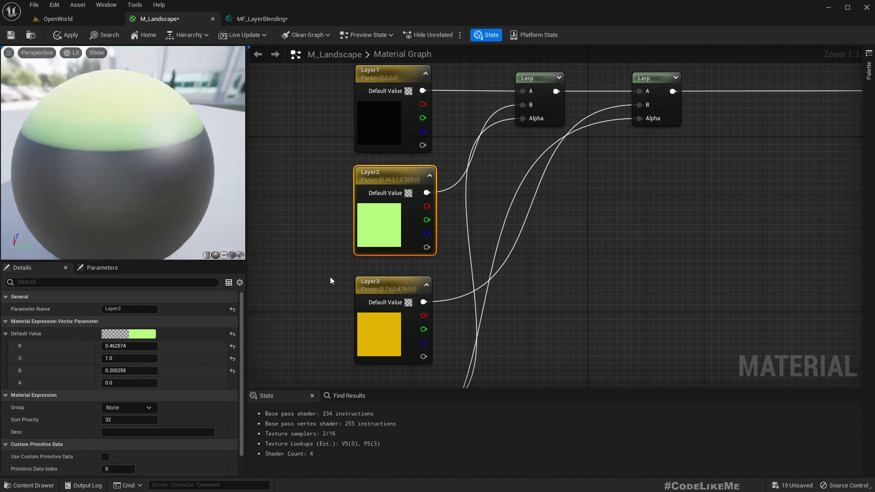
click(367, 325)
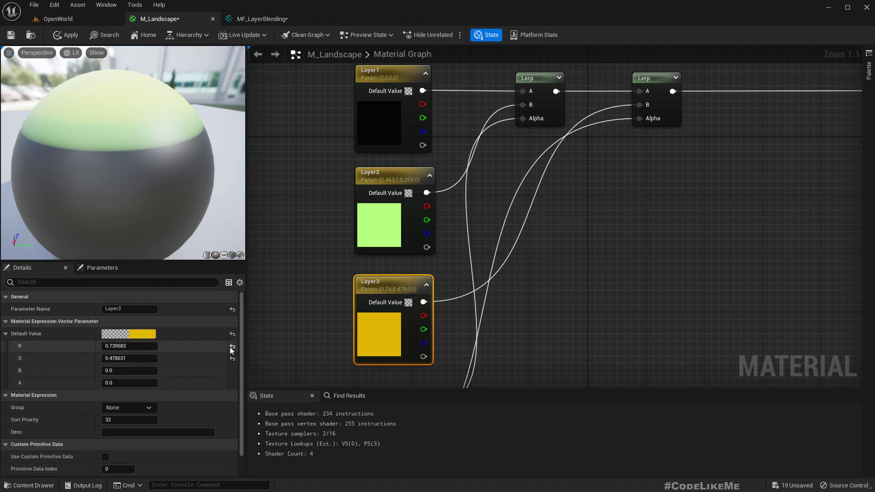
click(378, 223)
click(378, 331)
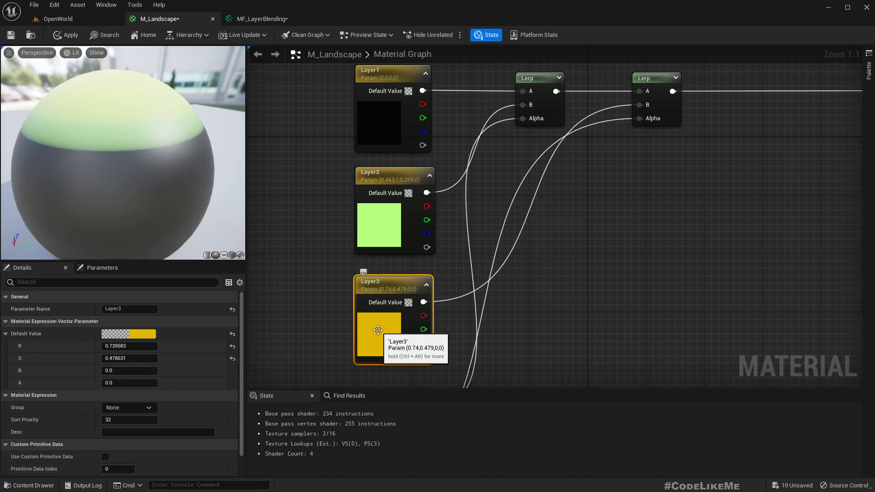
click(147, 335)
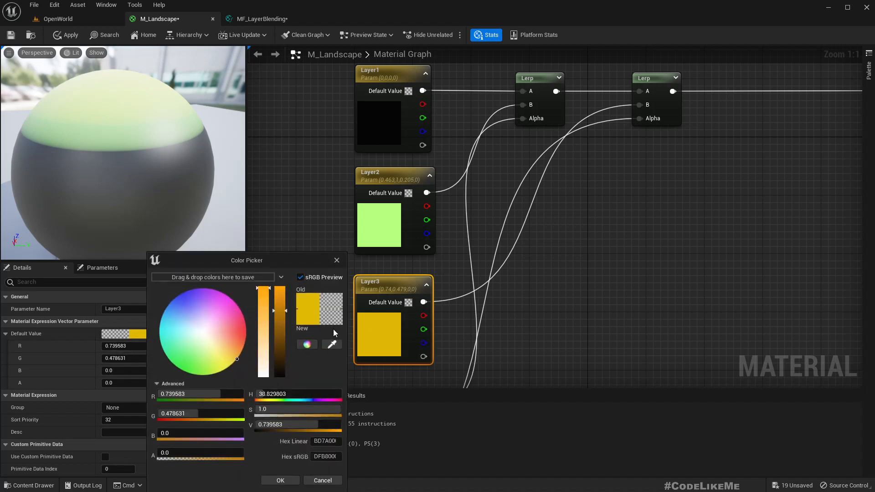
click(337, 344)
click(383, 228)
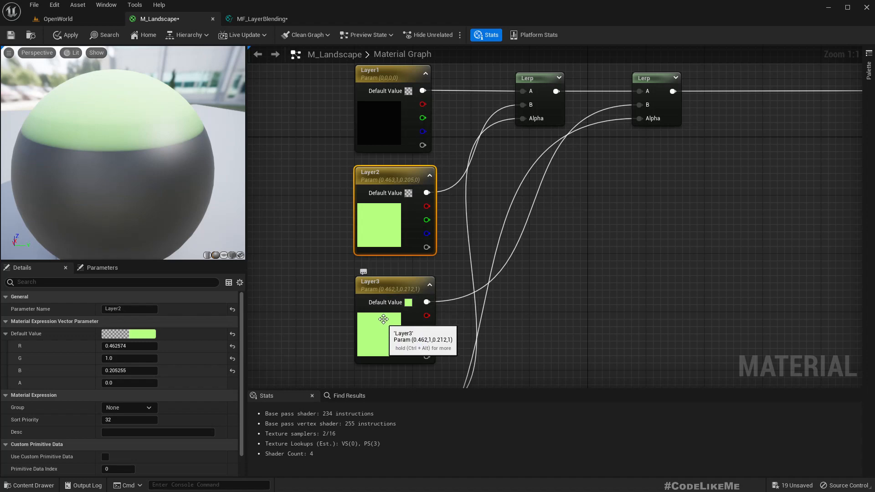
Step: Set Layer2's default color to orange with R 1.0, G 0.40018 and B 0.0, and apply the material
click(141, 334)
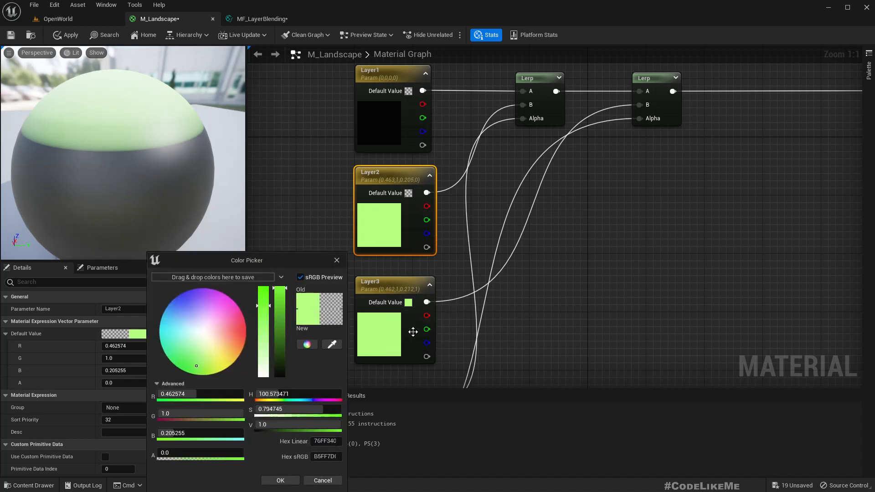
drag(229, 353, 268, 356)
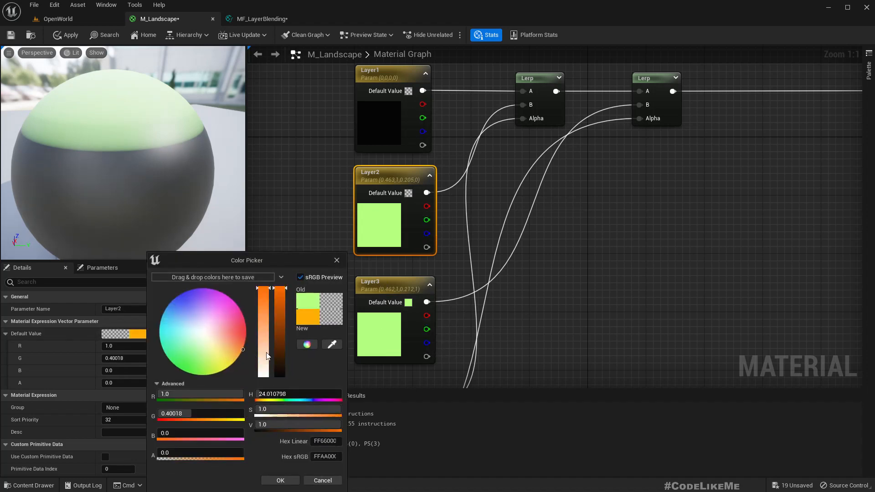
click(281, 481)
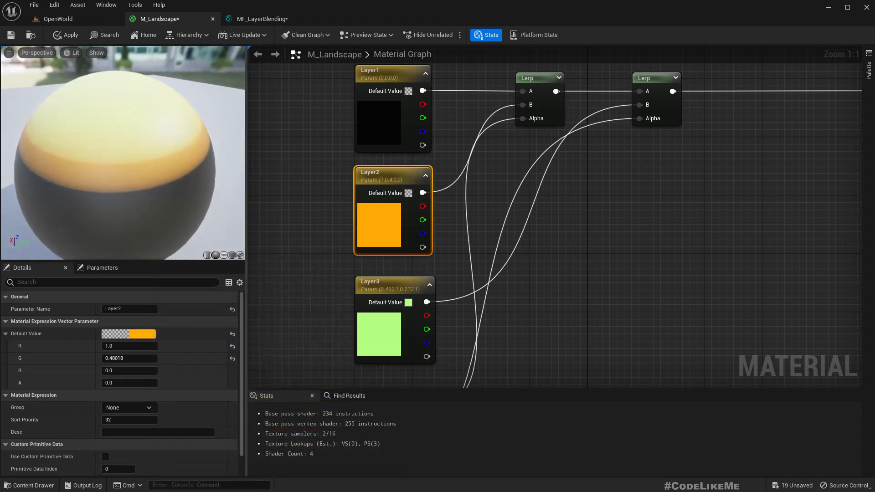
click(68, 32)
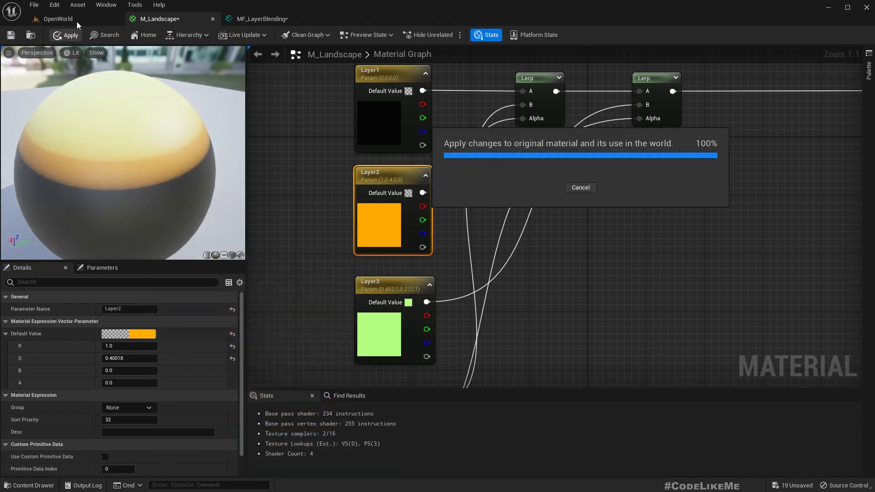
Step: Examine how the three color layers blend across the terrain slopes in the OpenWorld level
click(76, 21)
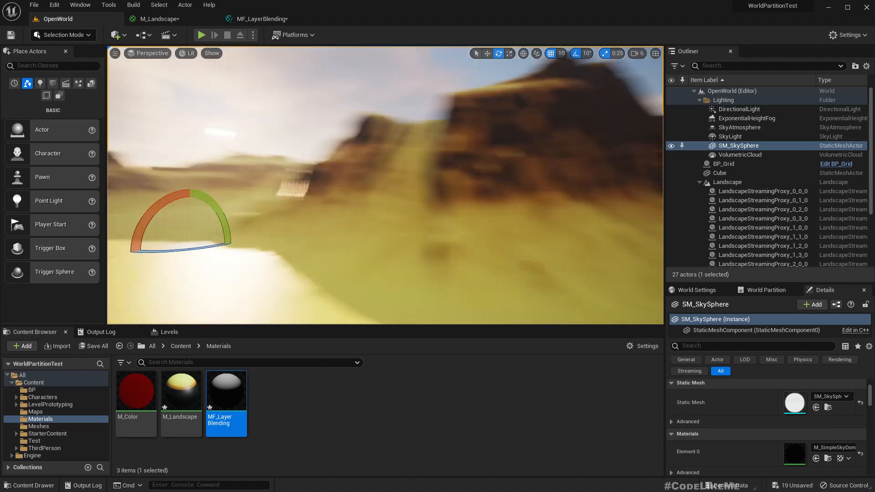
right_drag(385, 185, 474, 203)
key(w)
key(w)
key(s)
key(w)
key(s)
key(s)
key(e)
key(q)
key(e)
key(w)
right_drag(364, 170, 373, 200)
key(q)
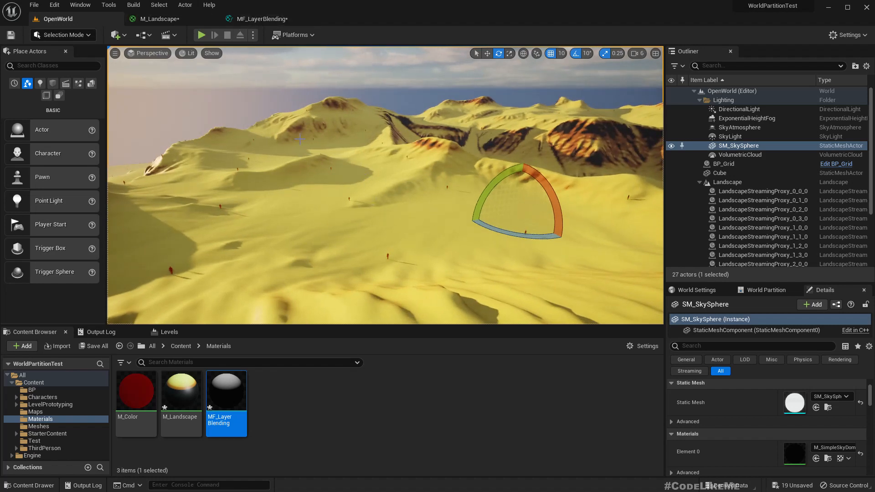
Step: Undock the M_Landscape editor as an enlarged floating window and place it beside the OpenWorld level's terrain view
drag(201, 18, 463, 173)
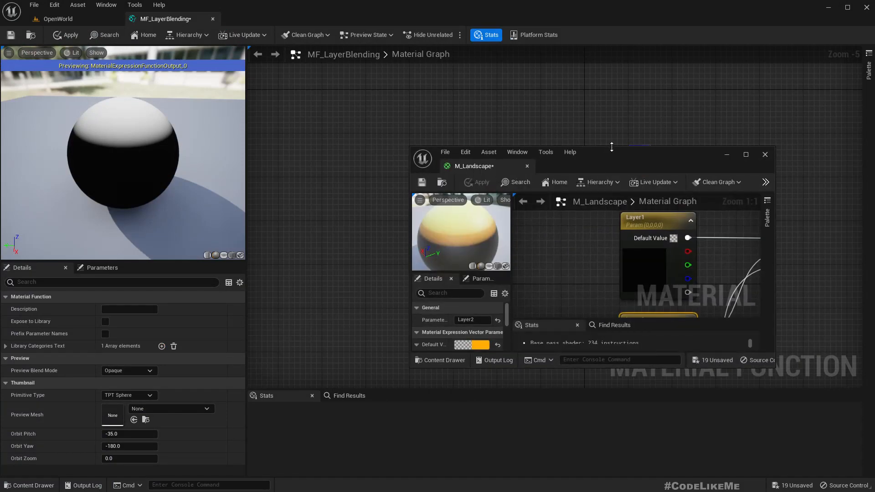
drag(612, 147, 618, 35)
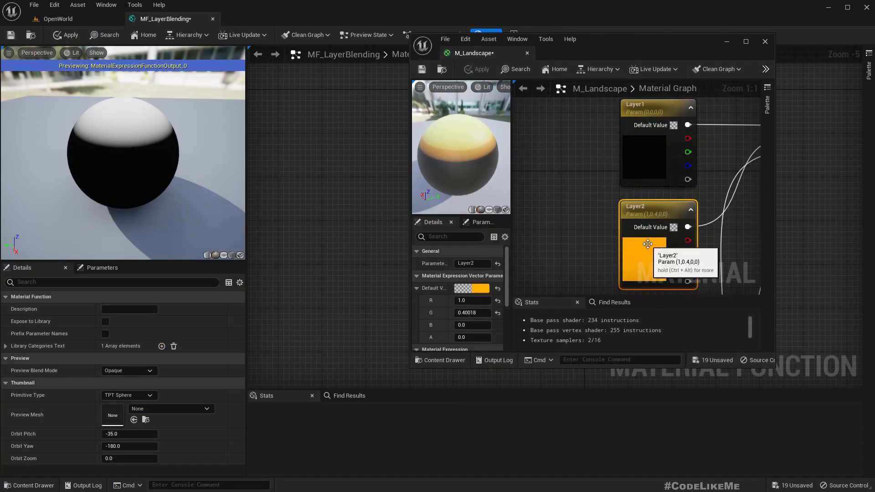
scroll(643, 241, down, 5)
right_drag(593, 240, 565, 123)
scroll(587, 237, up, 3)
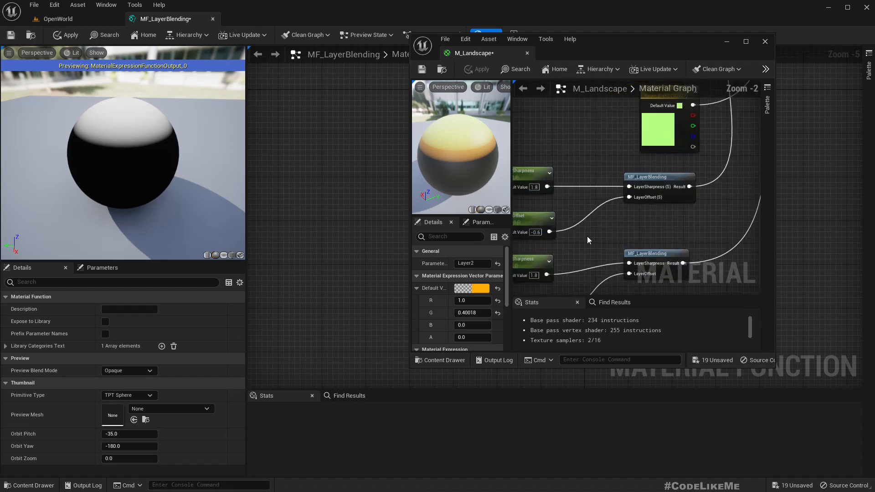
click(94, 19)
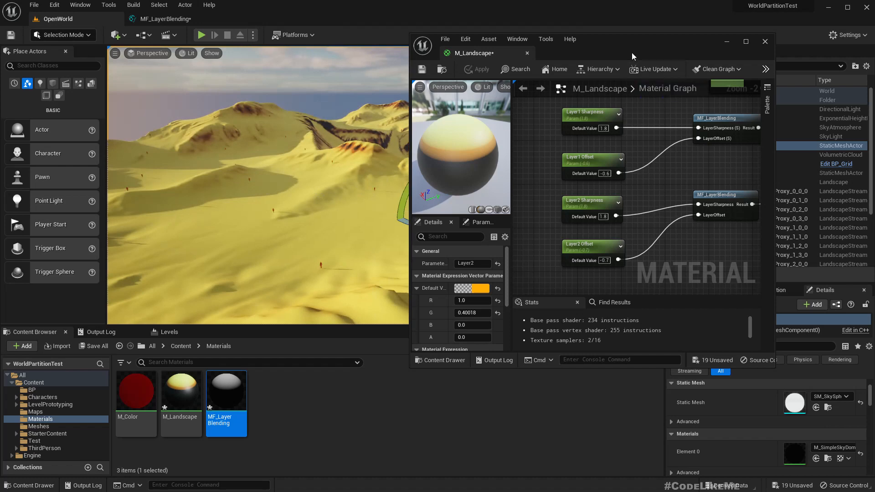
drag(632, 53, 721, 89)
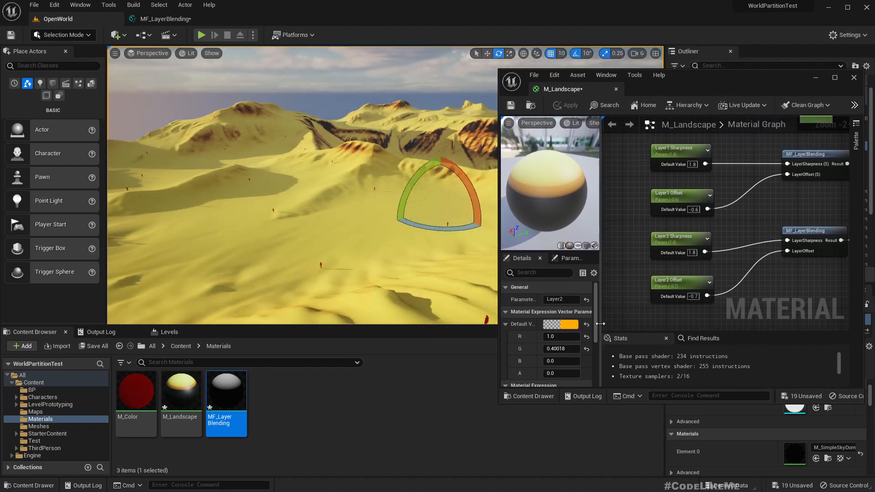
right_drag(643, 280, 664, 267)
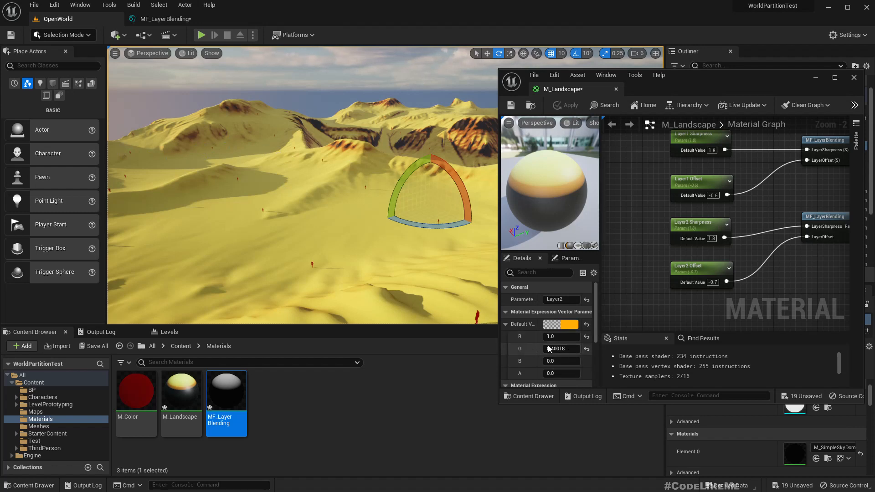
Step: Set the Layer2 Offset parameter's default value to 0.0
right_drag(647, 234, 639, 280)
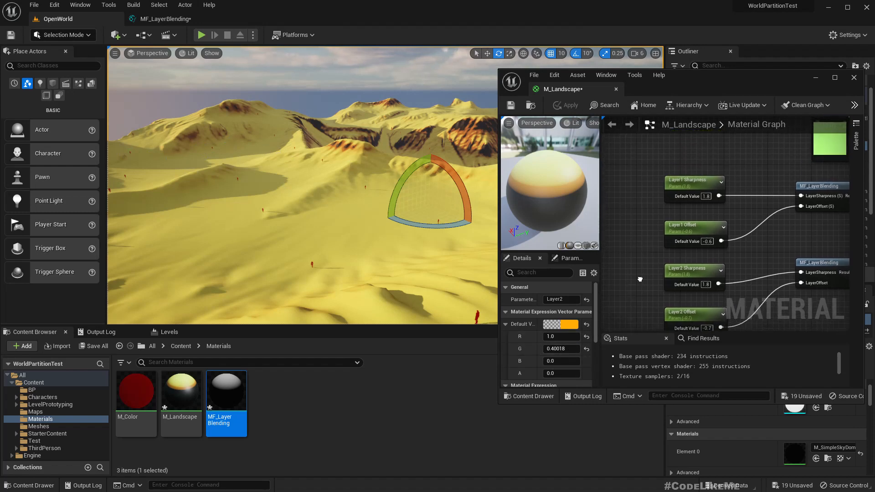
scroll(657, 272, down, 1)
scroll(657, 268, down, 1)
right_drag(732, 186, 724, 234)
scroll(724, 236, up, 2)
click(658, 261)
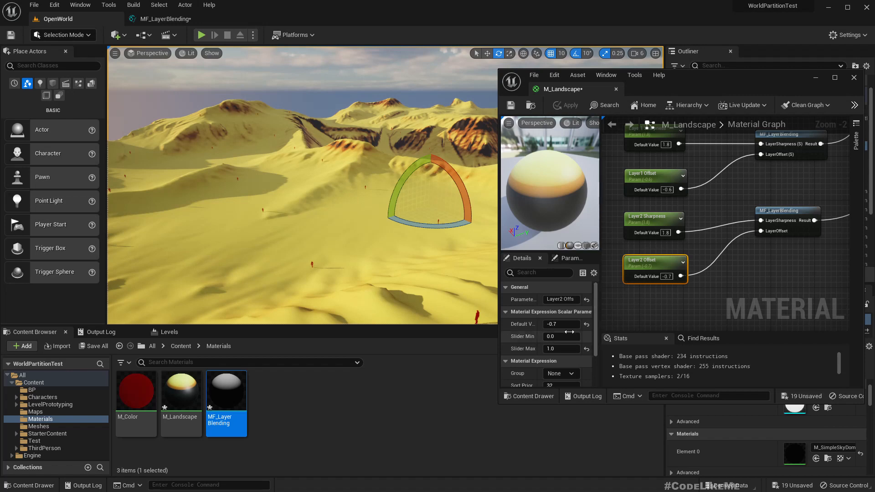
drag(562, 325, 592, 324)
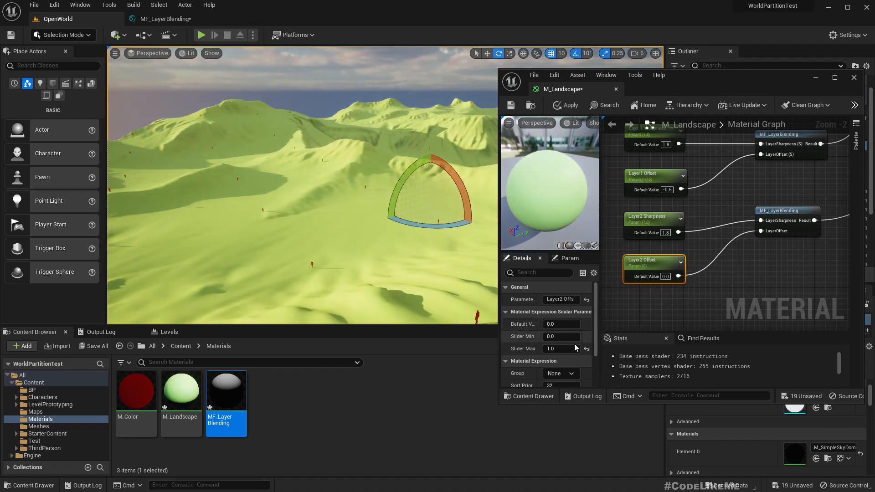
Step: Set Layer2 Offset's slider minimum to -1.0 and its default value to -0.839999
click(557, 337)
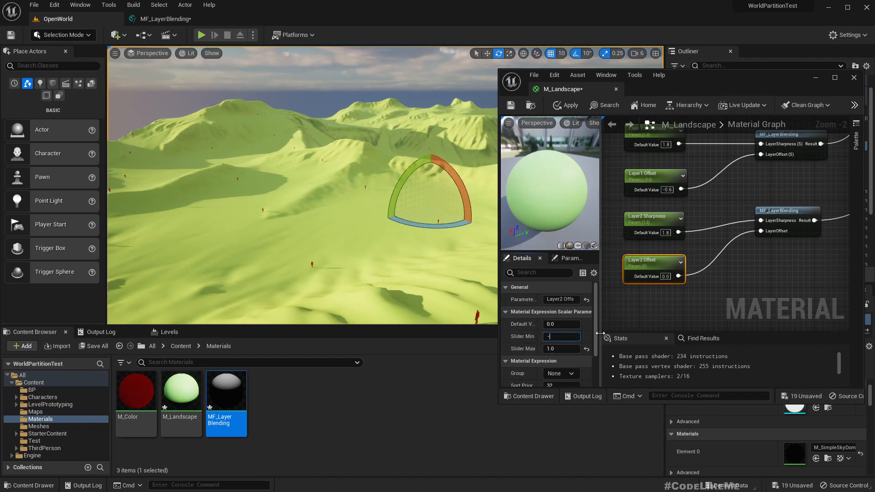
click(637, 299)
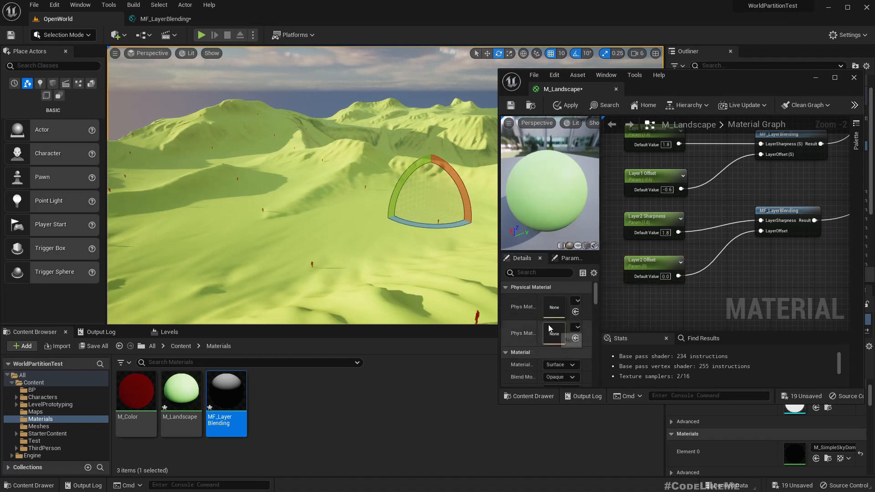
click(657, 261)
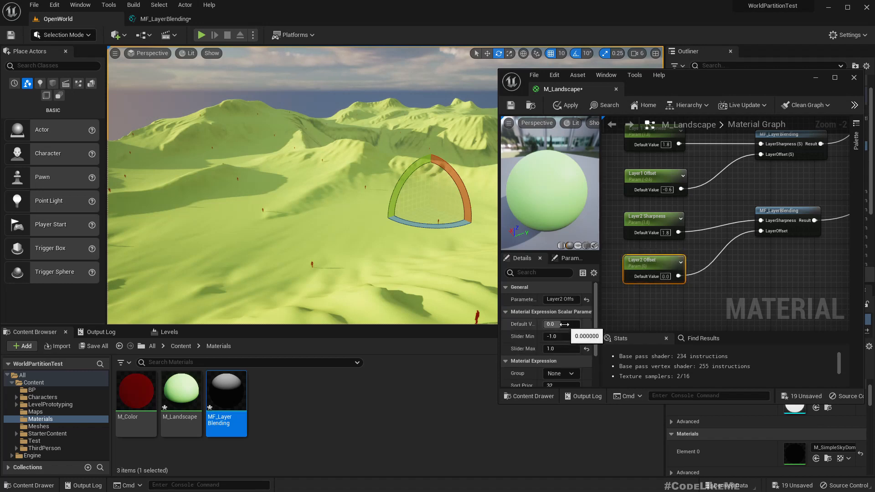
drag(564, 324, 527, 324)
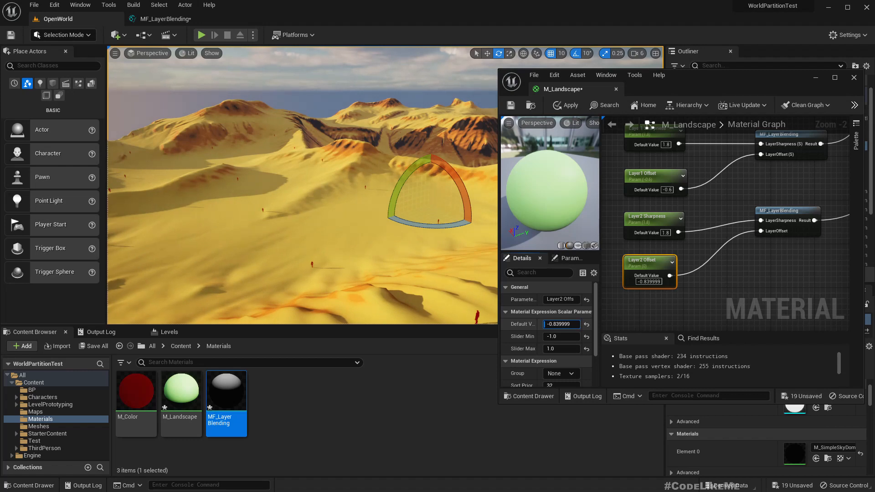
Step: Set Layer2 Sharpness's default value to 2.994113 and check the layer blending on the slopes from near and far
right_drag(295, 238, 427, 209)
mouse_move(317, 232)
right_down()
mouse_move(273, 231)
mouse_move(273, 196)
mouse_move(326, 195)
mouse_move(346, 214)
mouse_move(321, 231)
right_up()
key(w)
right_drag(303, 185, 347, 185)
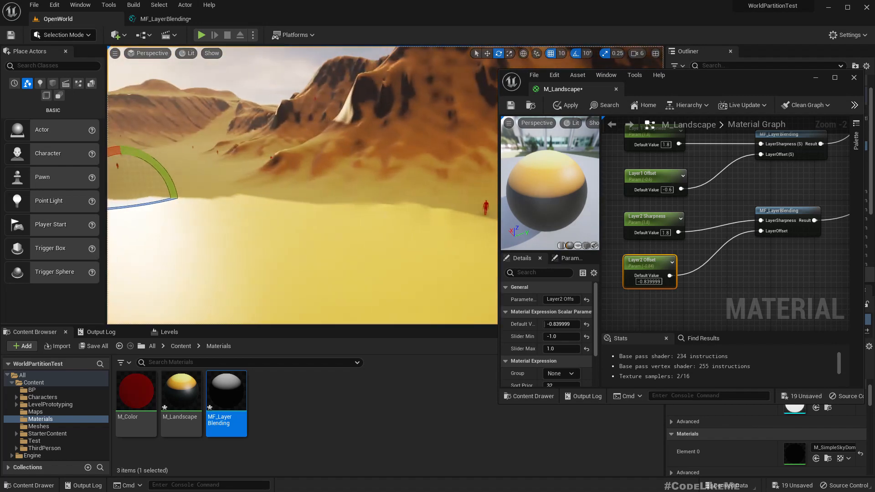
click(656, 222)
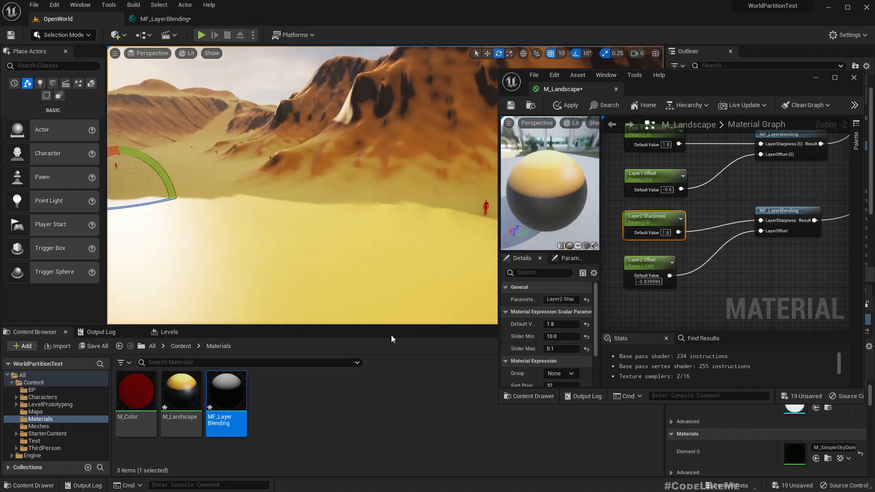
right_drag(345, 174, 333, 185)
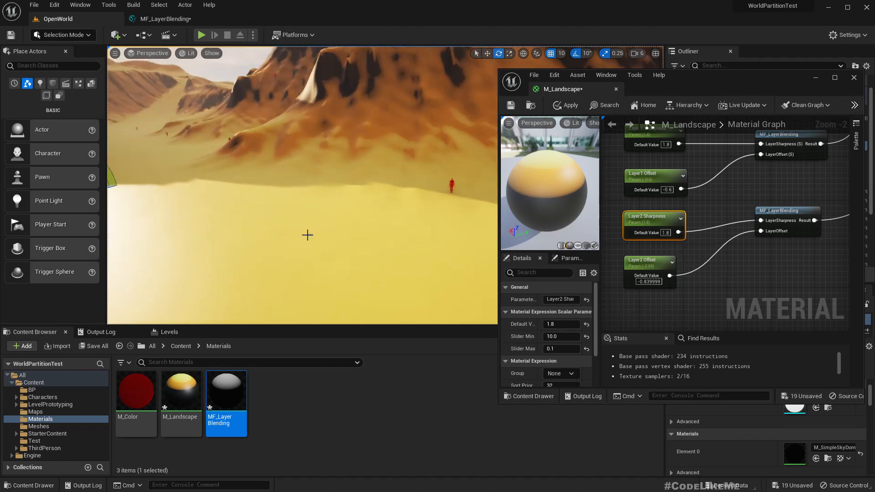
right_drag(329, 247, 497, 235)
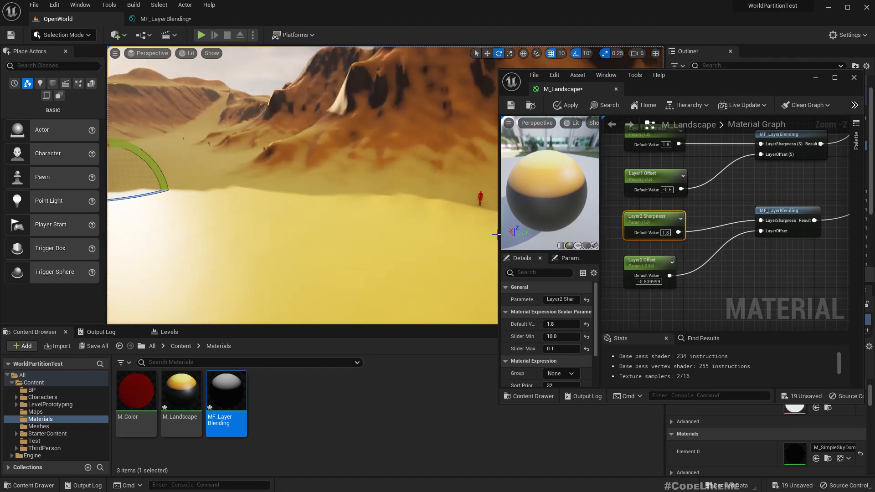
drag(569, 328, 596, 327)
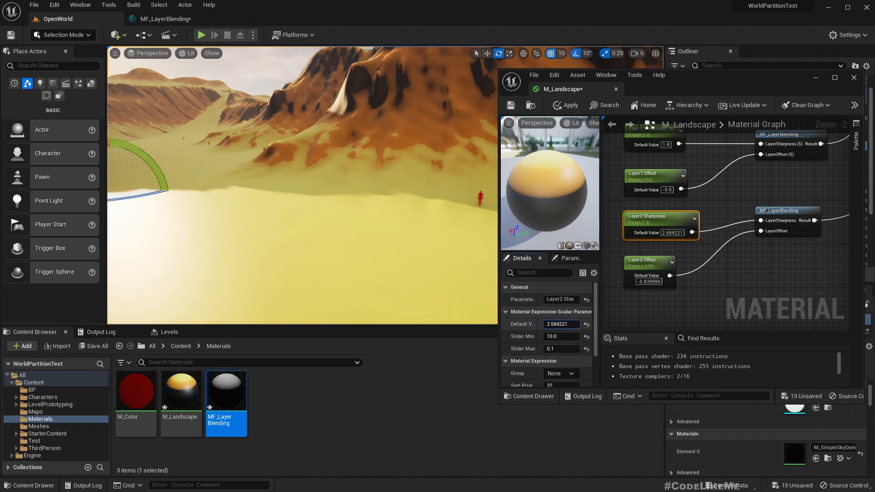
key(w)
mouse_move(389, 184)
right_down()
mouse_move(402, 160)
mouse_move(438, 166)
mouse_move(383, 175)
mouse_move(319, 166)
mouse_move(356, 169)
mouse_move(351, 162)
mouse_move(287, 166)
mouse_move(310, 169)
mouse_move(223, 160)
mouse_move(347, 174)
mouse_move(403, 166)
mouse_move(389, 184)
right_up()
key(s)
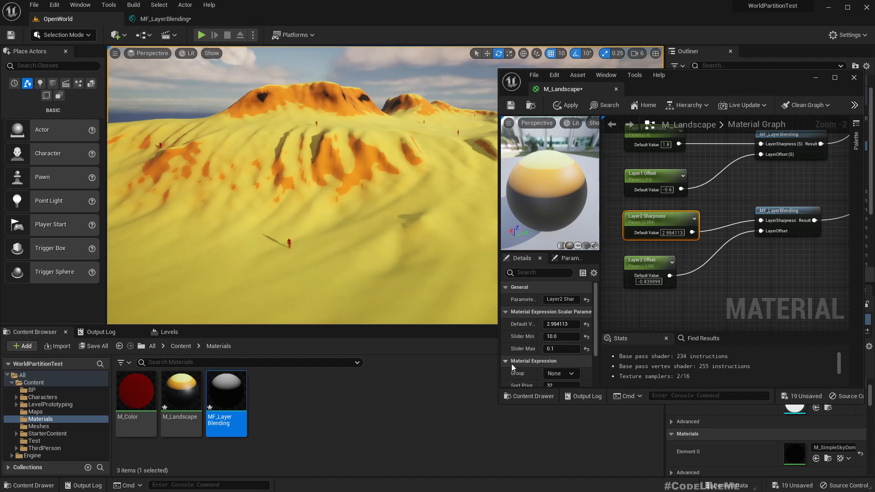
Step: Try a Layer2 Offset default value of -0.92 against the terrain, and set it to -0.9
click(645, 264)
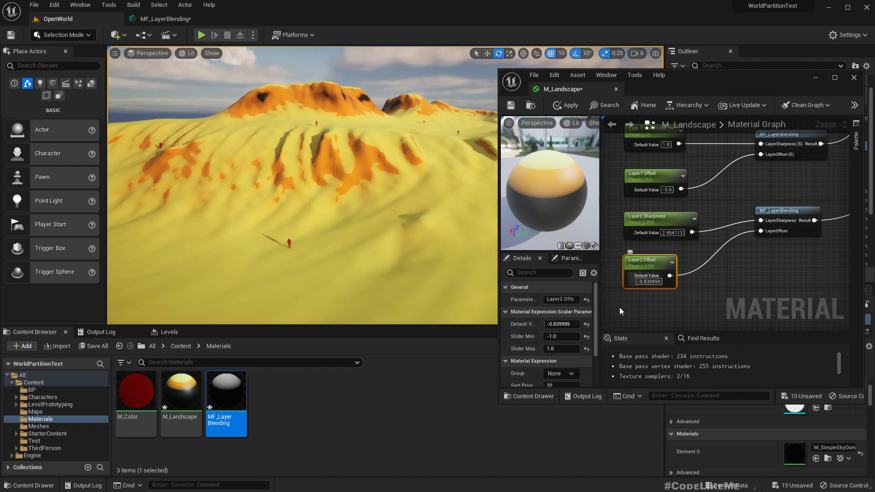
drag(562, 324, 561, 325)
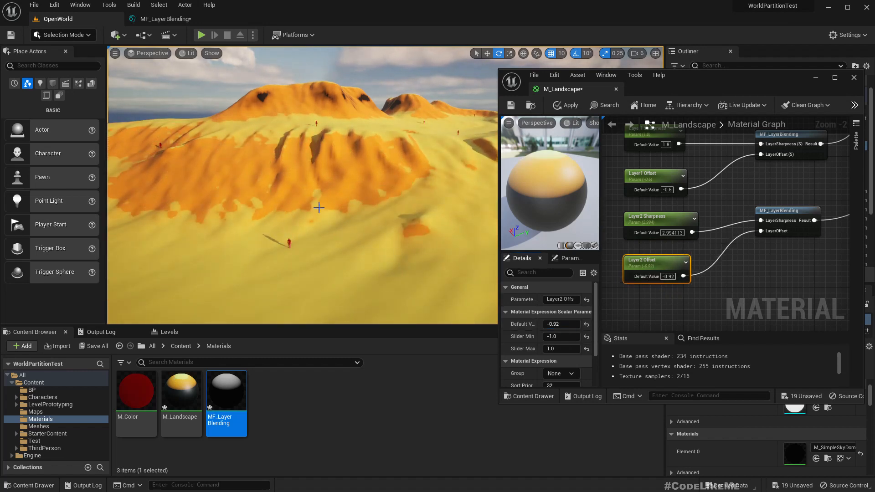
right_drag(319, 207, 137, 191)
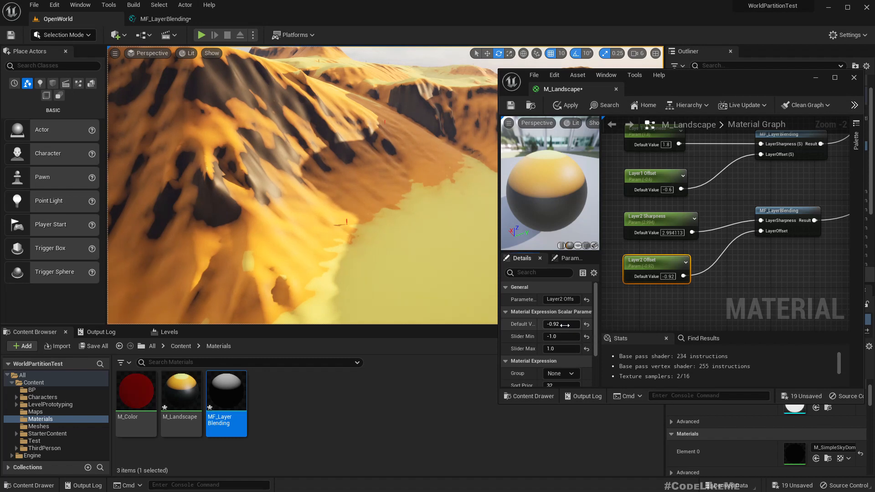
text(-0.9)
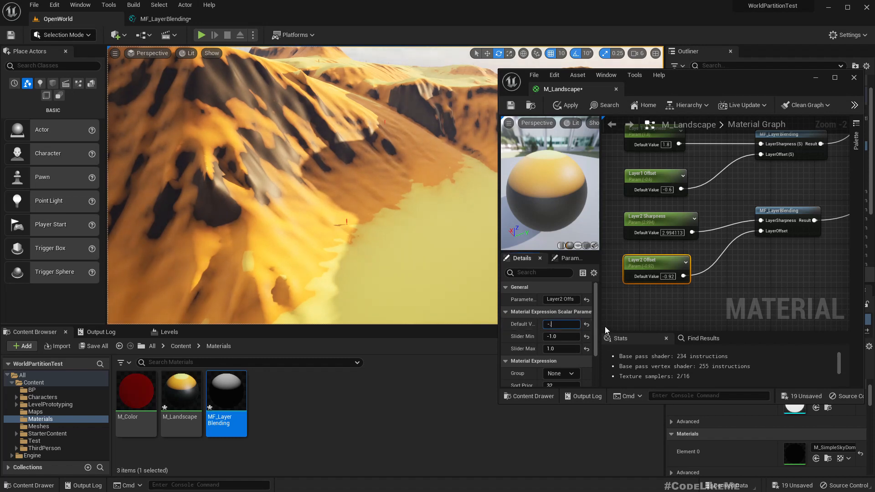
key(Return)
mouse_move(410, 255)
right_down()
mouse_move(383, 182)
mouse_move(424, 182)
mouse_move(465, 201)
mouse_move(429, 182)
mouse_move(401, 201)
mouse_move(393, 181)
right_up()
key(w)
Step: Set Layer1 Offset's slider minimum to -1.0 and its default value to 0.0
right_drag(628, 201, 648, 266)
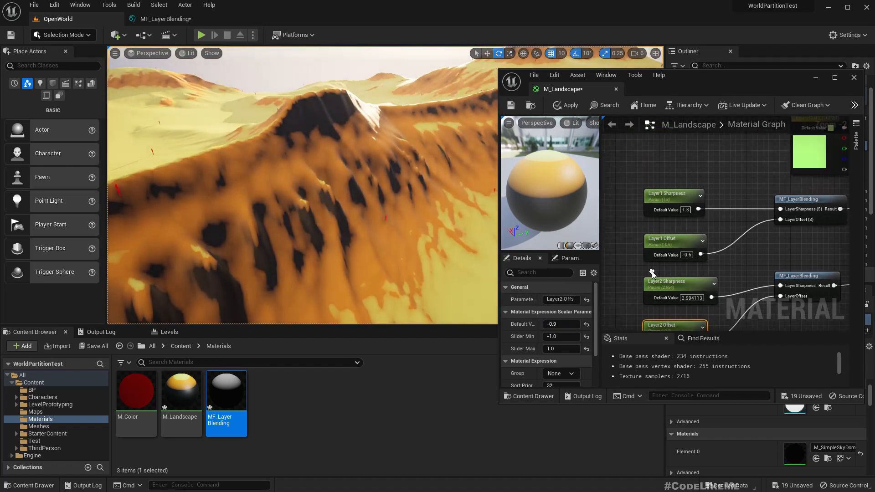
click(672, 242)
click(559, 337)
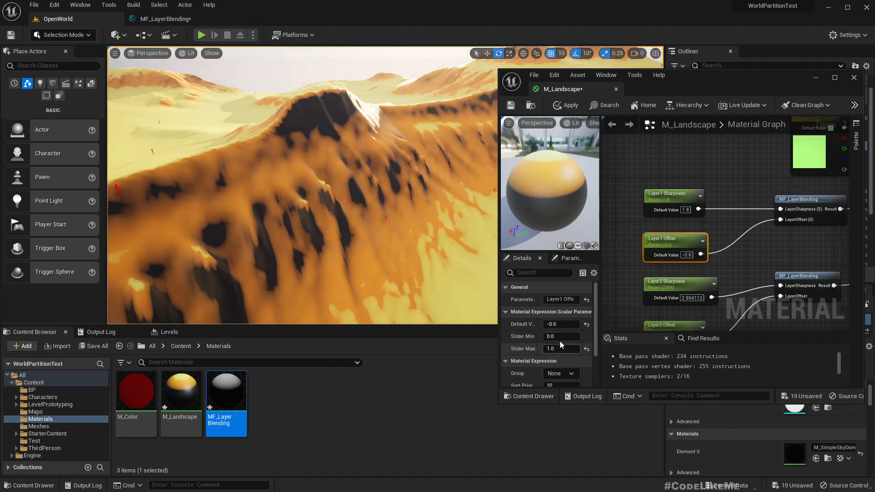
text(-1)
key(Return)
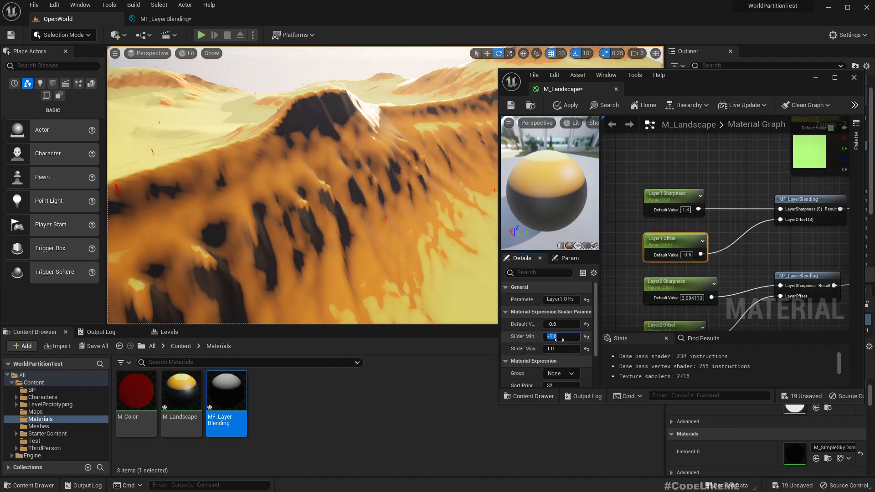
click(559, 323)
text(0)
key(Return)
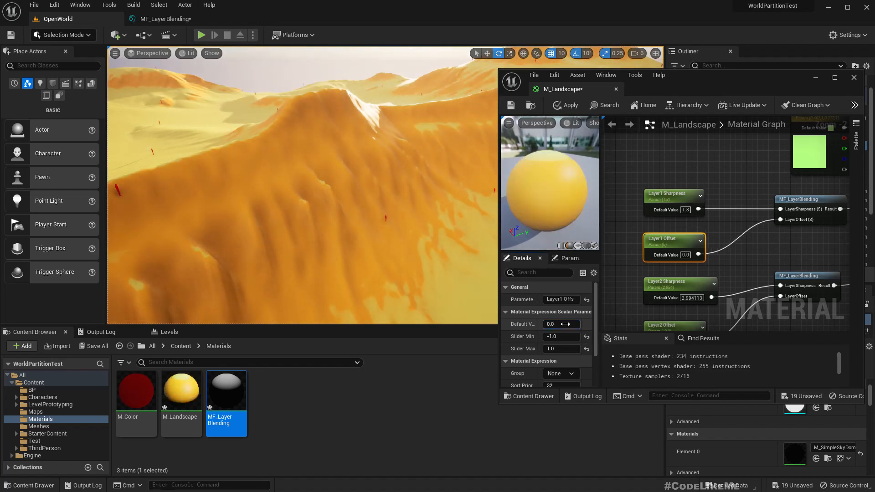
Step: Try positive Layer1 Offset default values up to 0.89 against the terrain, and return the value to 0.0
right_drag(628, 275, 638, 245)
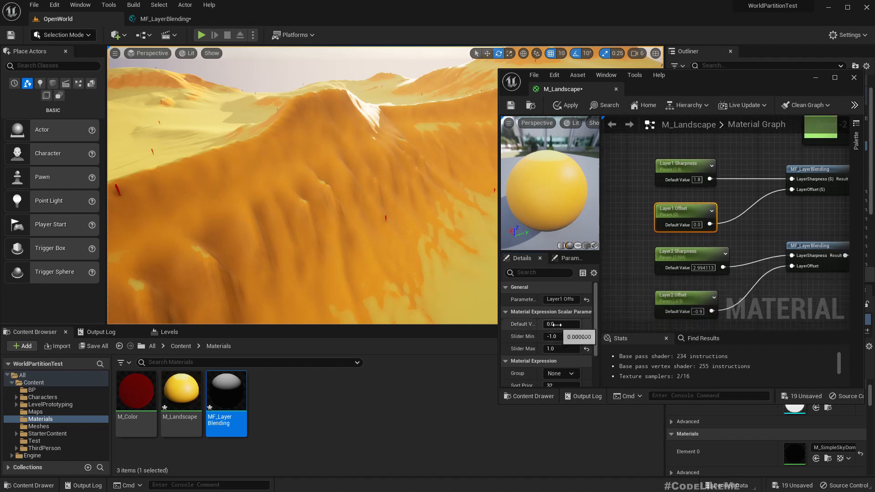
click(563, 328)
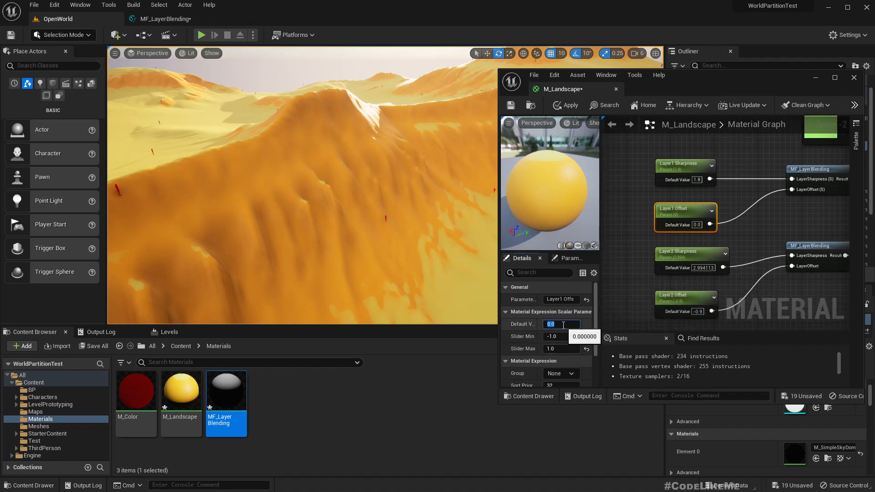
text(0.46)
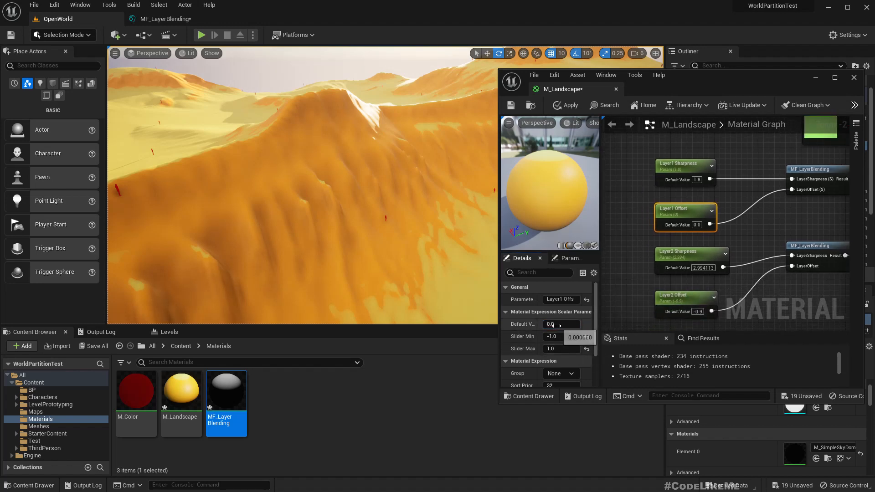
key(Return)
text(0.08)
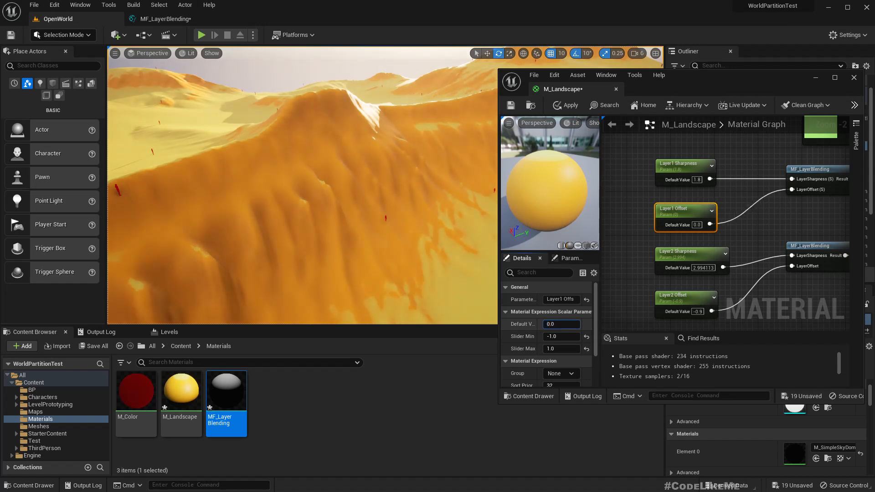
click(565, 106)
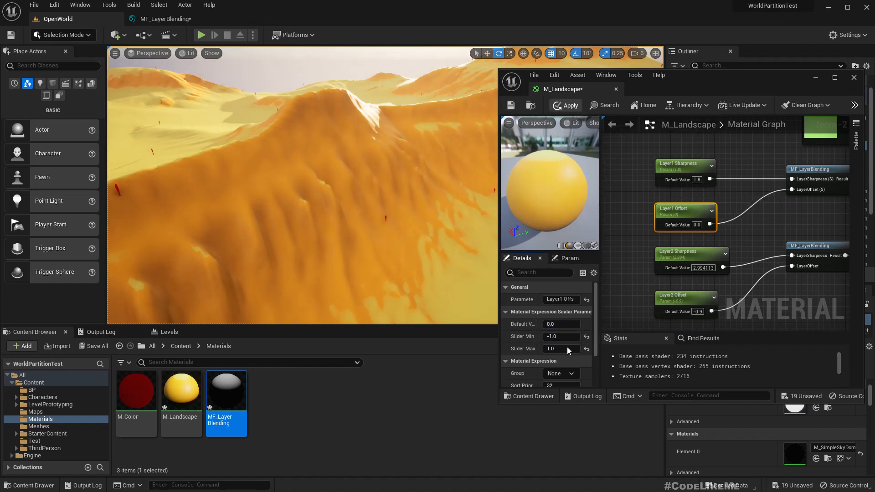
click(567, 349)
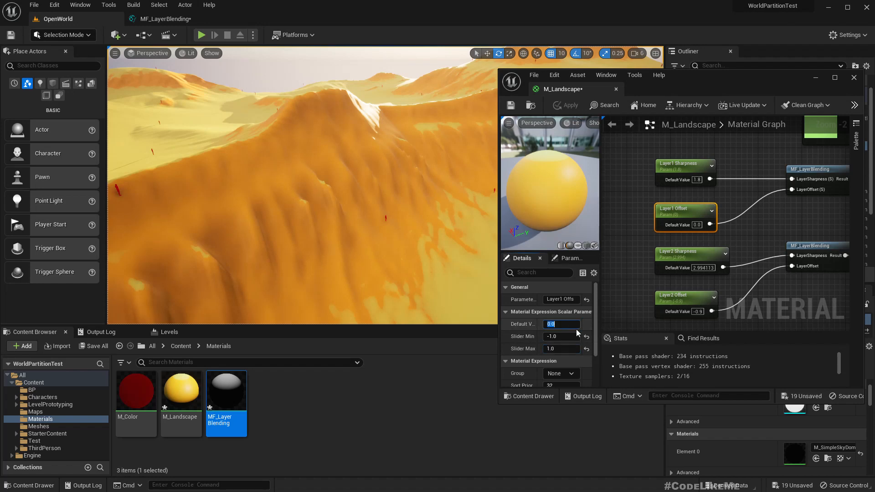
text(0.89)
key(Return)
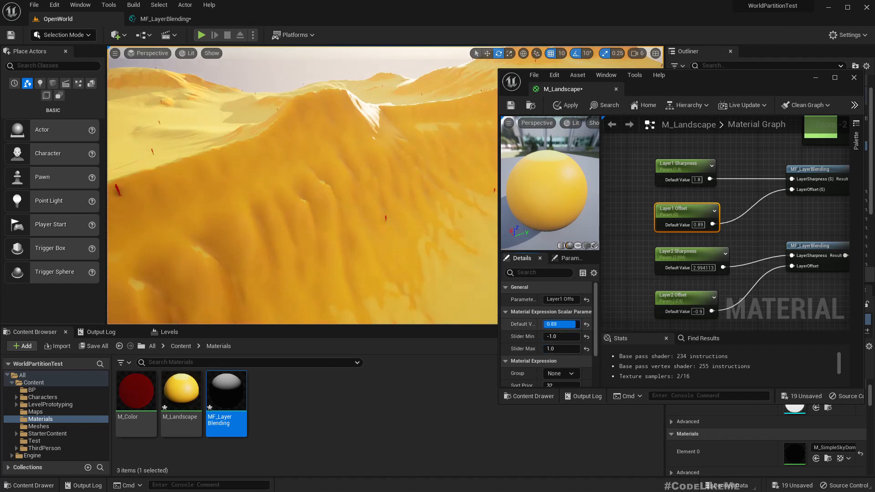
drag(573, 325, 544, 325)
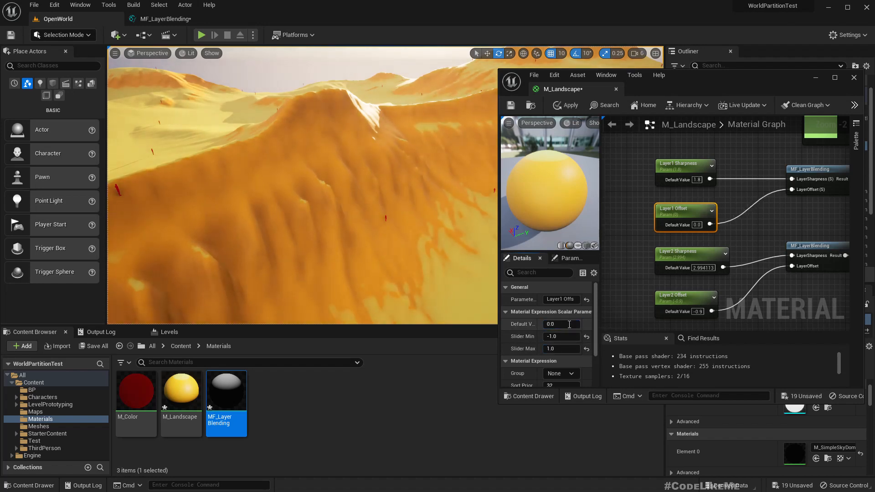
Step: Compare Layer1 Offset default values of -0.8, -0.7 and -0.6 on the terrain, and set the value to -0.65
text(-0.8)
key(Return)
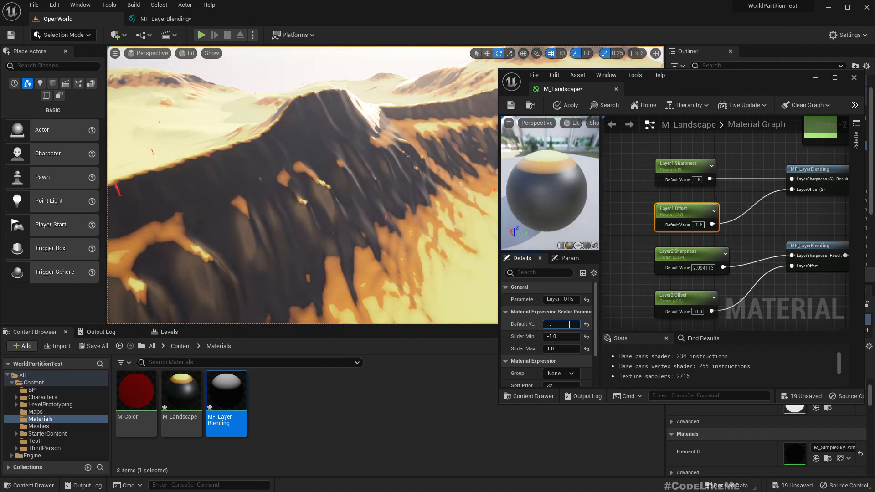
key(Return)
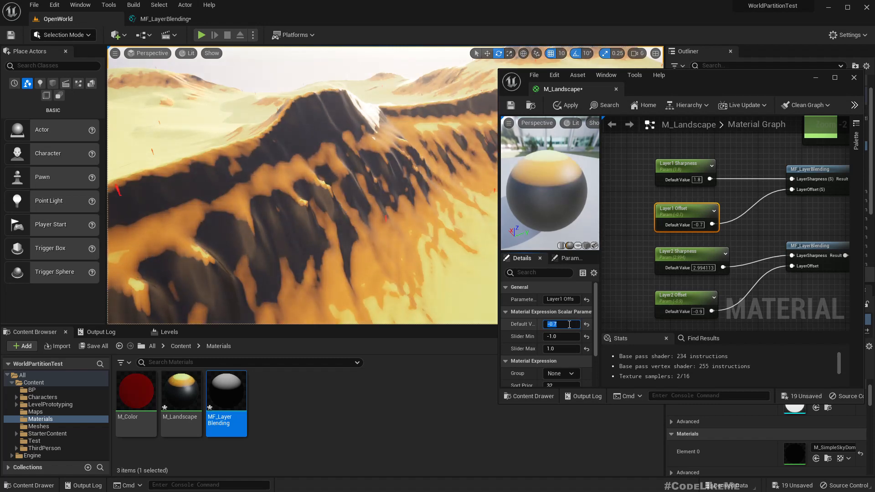
right_drag(359, 255, 338, 203)
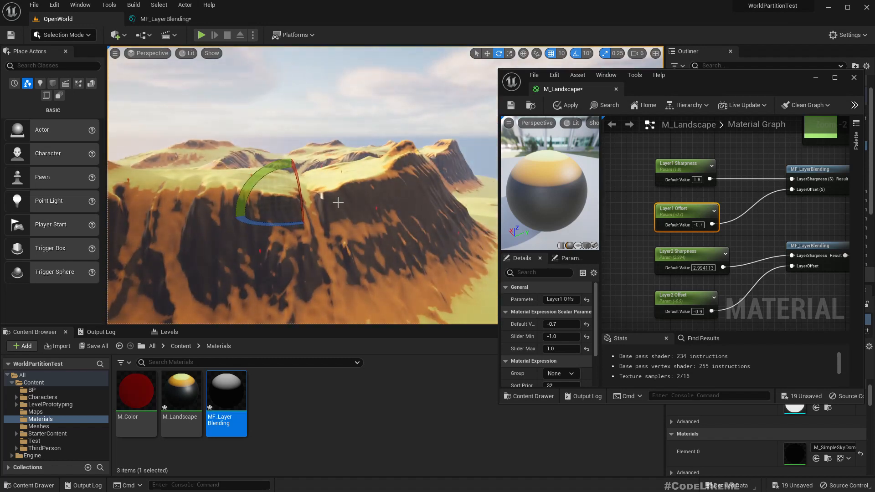
click(576, 325)
text(-)
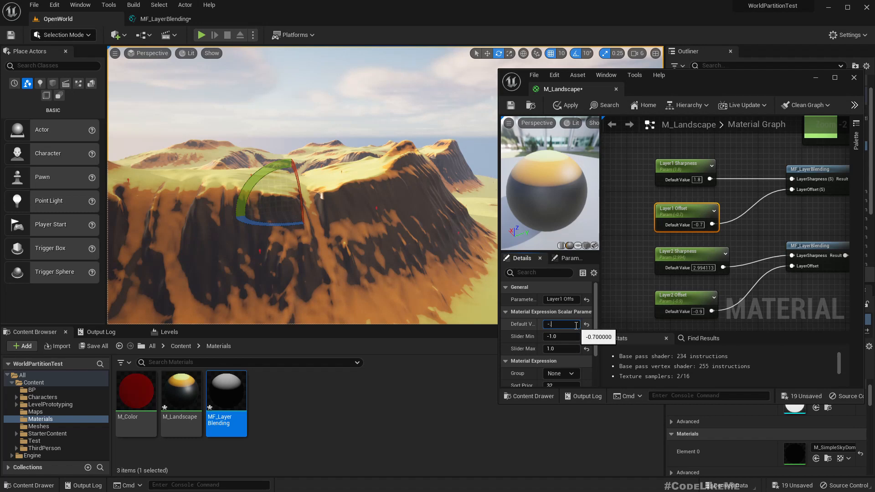
text(0.6)
key(Return)
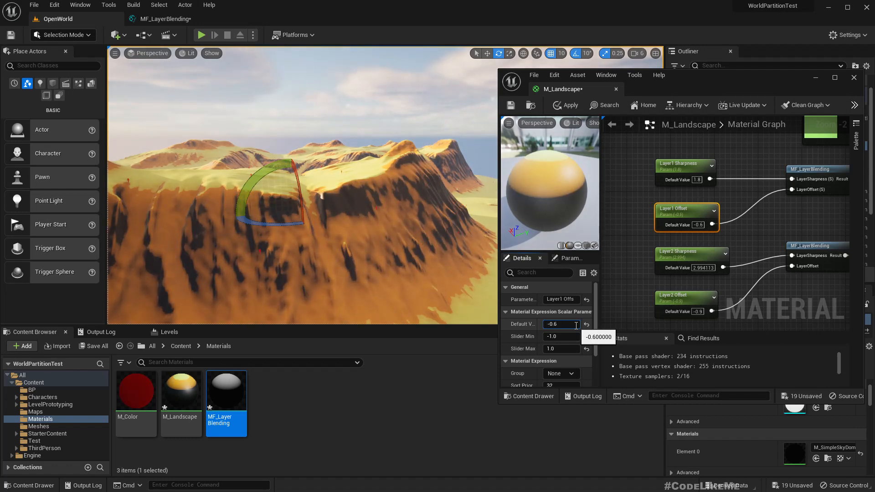
key(Return)
Step: Show the level viewport full screen and close the M_Landscape editor, applying its changes to the original material
mouse_move(355, 168)
right_down()
mouse_move(438, 168)
mouse_move(355, 168)
mouse_move(410, 191)
mouse_move(383, 183)
mouse_move(328, 191)
mouse_move(365, 183)
mouse_move(337, 180)
mouse_move(365, 178)
mouse_move(347, 182)
mouse_move(346, 158)
right_up()
key(g)
key(F11)
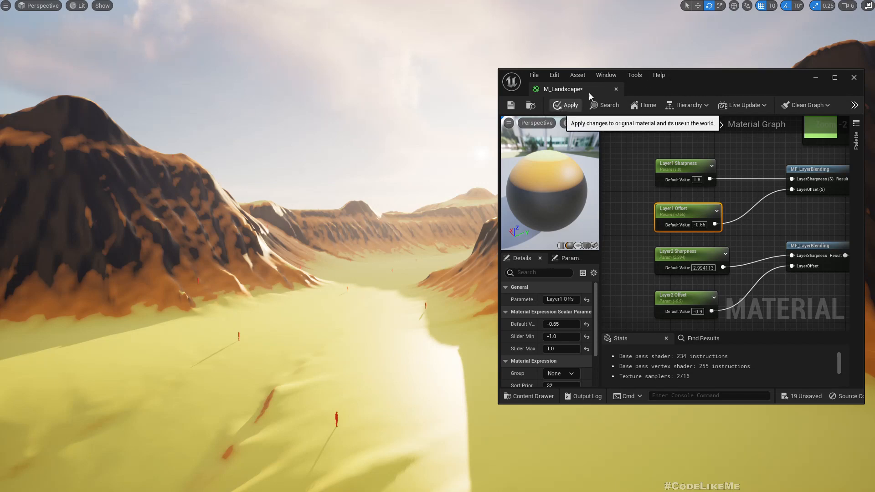
click(617, 89)
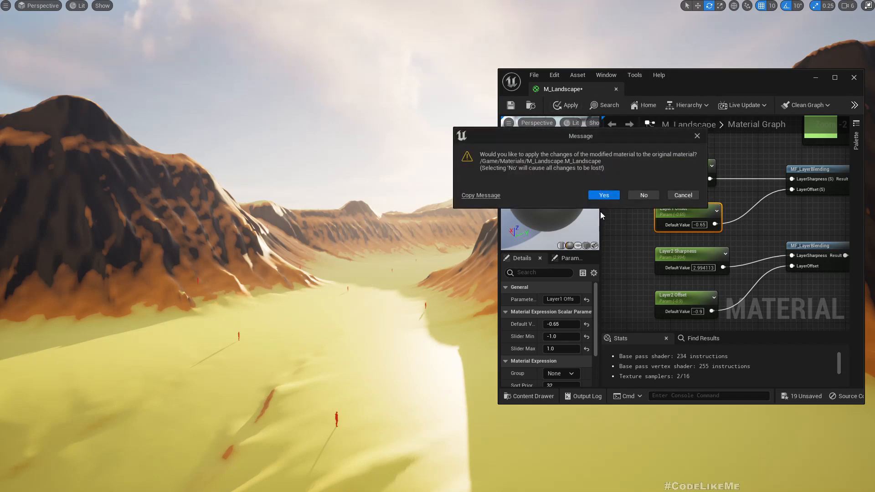
click(605, 197)
Step: Examine how the three color layers blend across the cliffs, ridges and valley floors of the landscape
key(s)
right_drag(352, 239, 373, 250)
key(a)
key(d)
key(w)
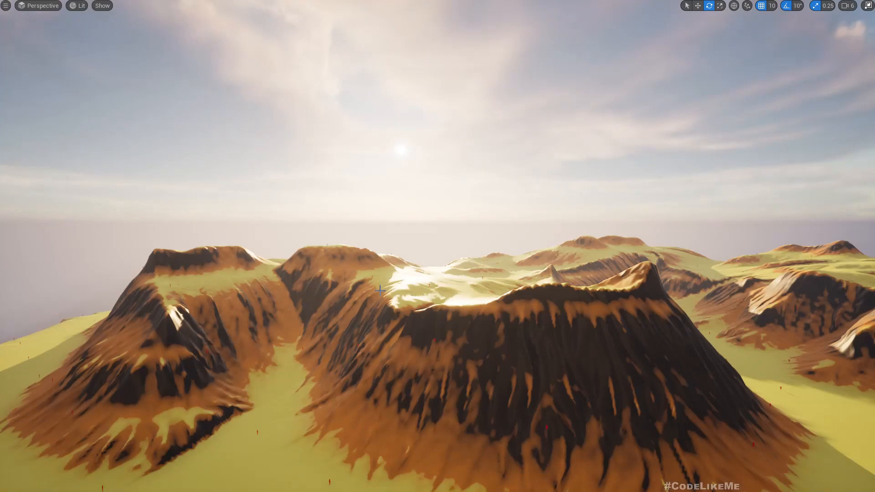
key(d)
right_drag(381, 290, 406, 328)
key(w)
right_drag(336, 303, 336, 355)
key(w)
right_drag(451, 317, 452, 316)
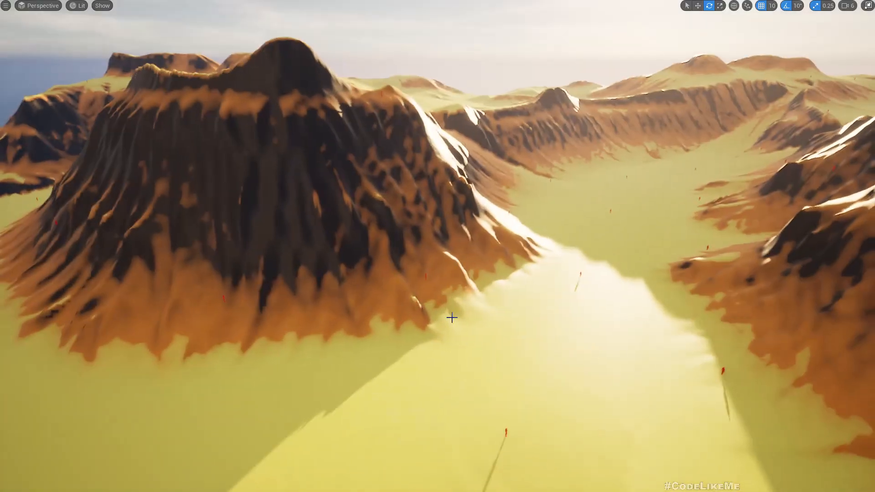
key(w)
right_drag(414, 290, 415, 290)
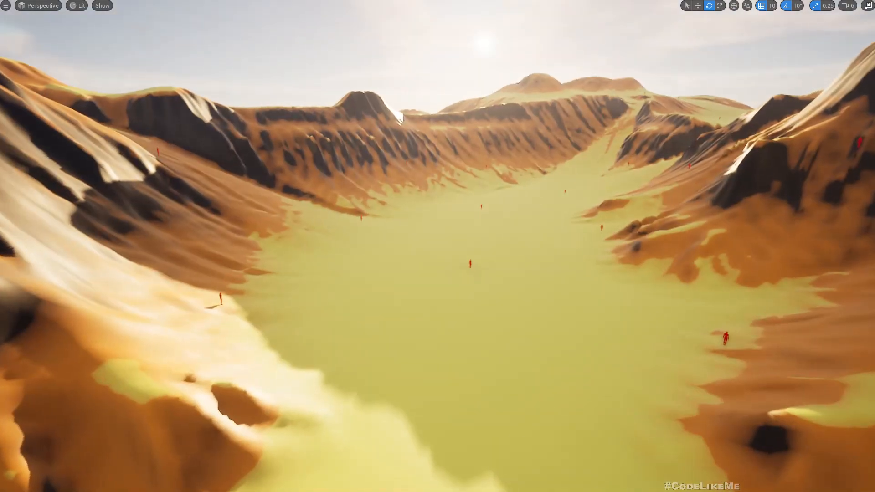
key(e)
right_drag(520, 303, 479, 293)
key(w)
key(e)
key(w)
key(s)
key(a)
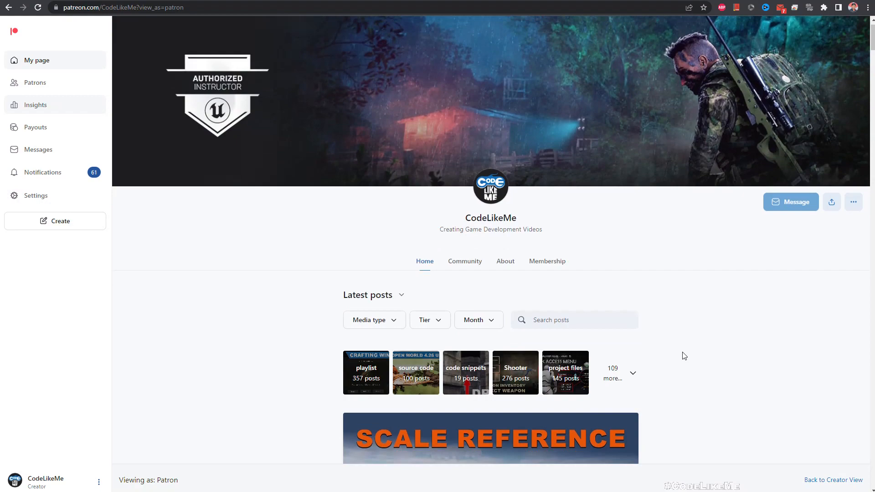
Step: Switch to the browser and look through the latest posts on the CodeLikeMe Patreon page
scroll(685, 356, down, 6)
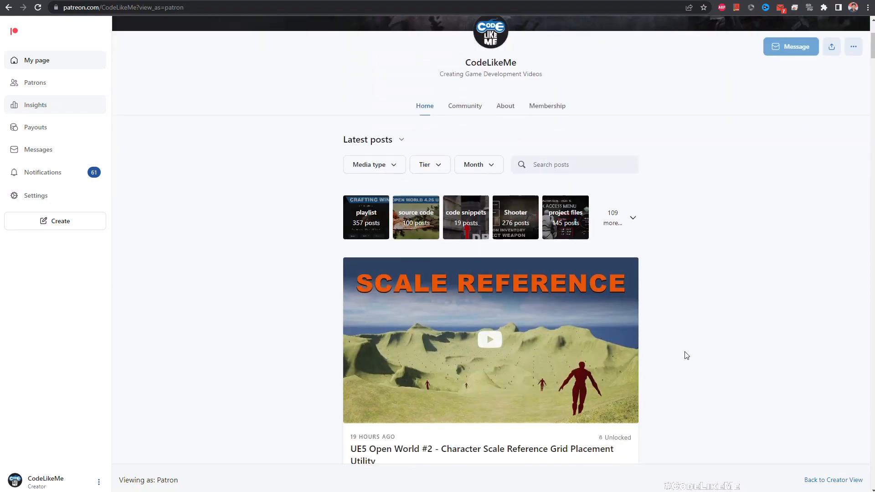